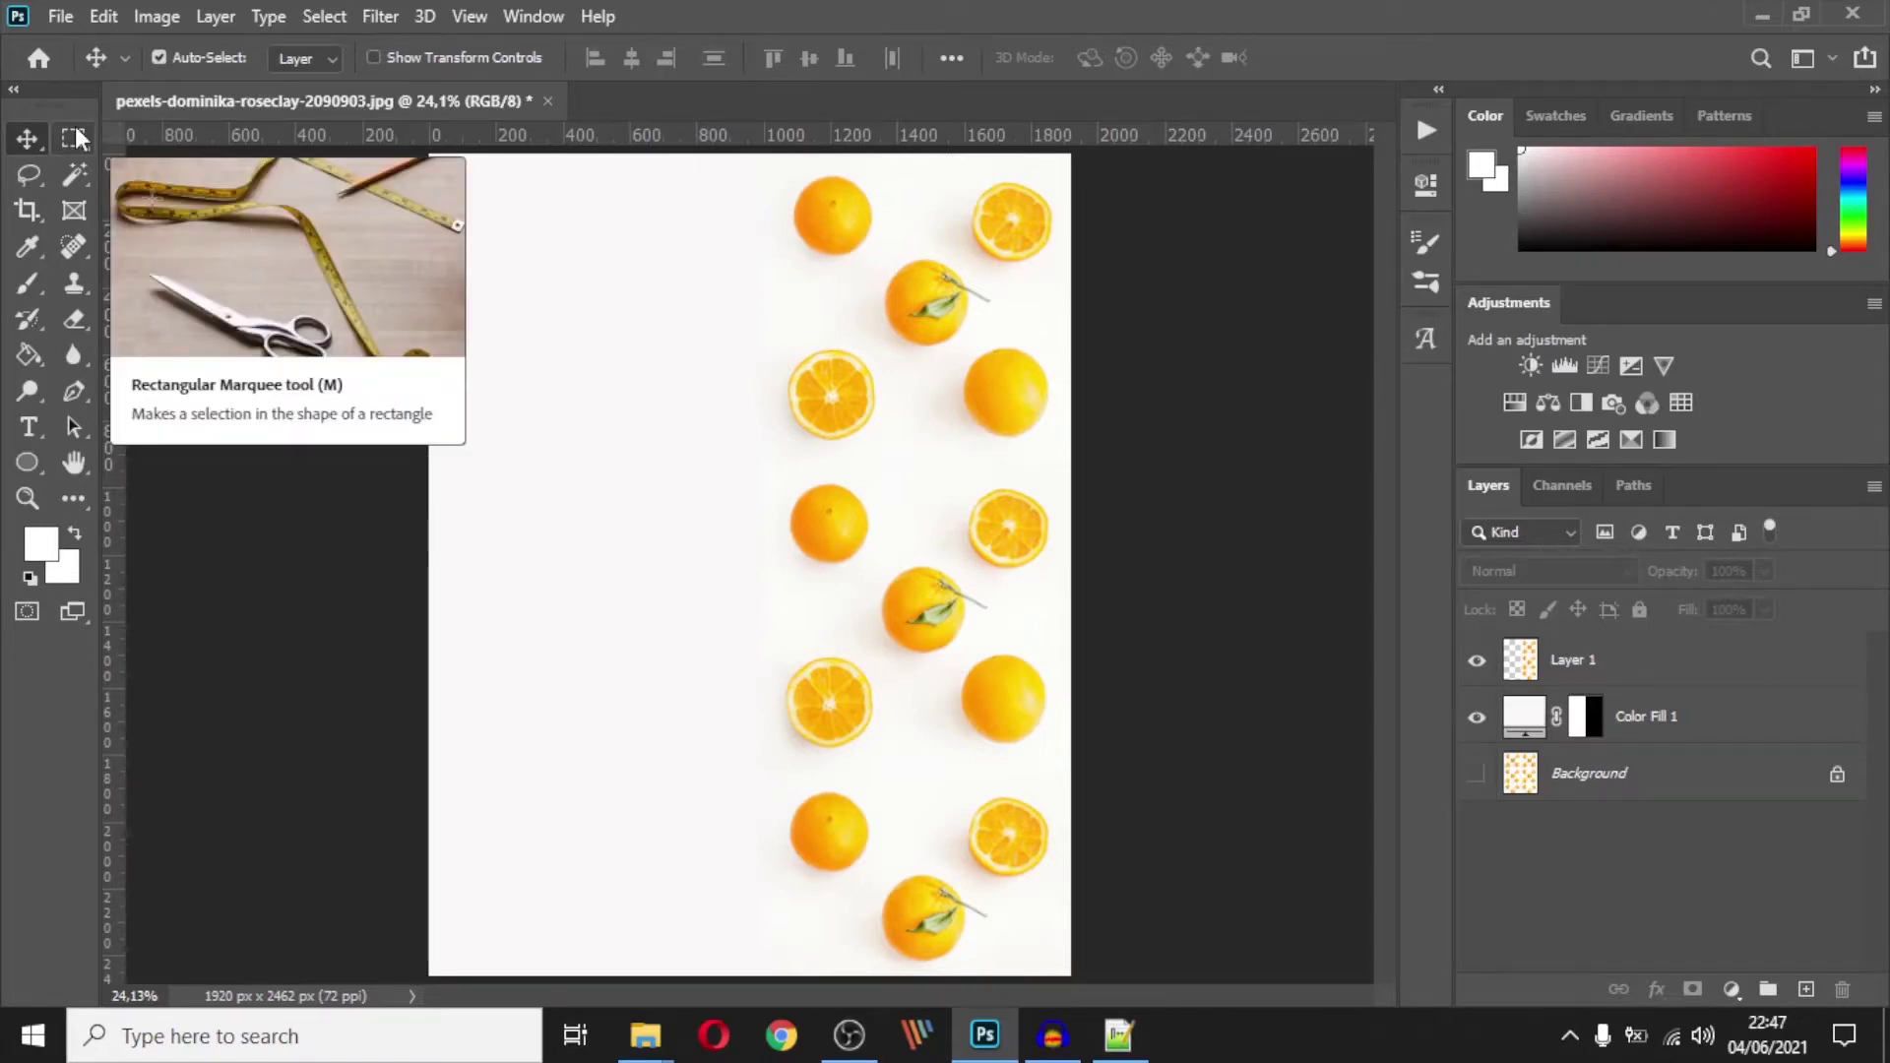
Draw a tall rectangular selection on the blank half of the canvas with the Rectangular Marquee
{"action": "left_click", "coordinate": [76, 132]}
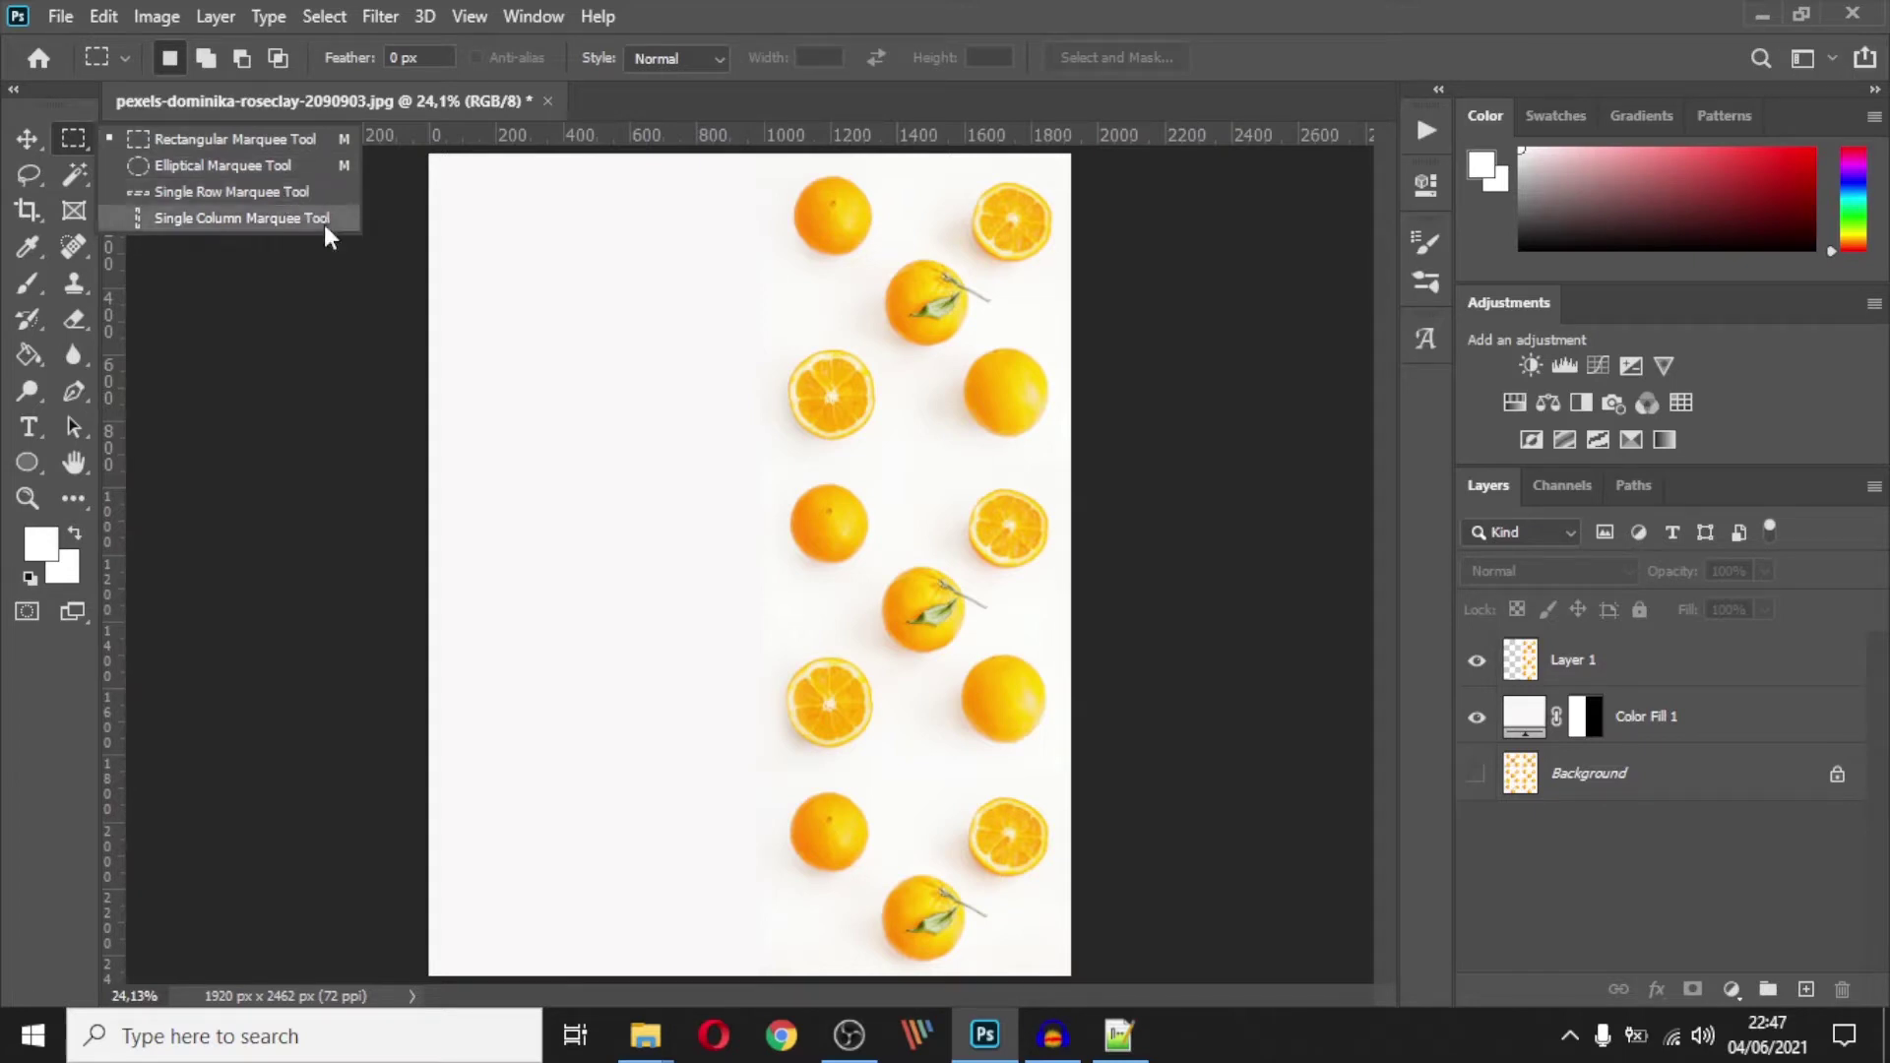
{"action": "left_click", "coordinate": [325, 141]}
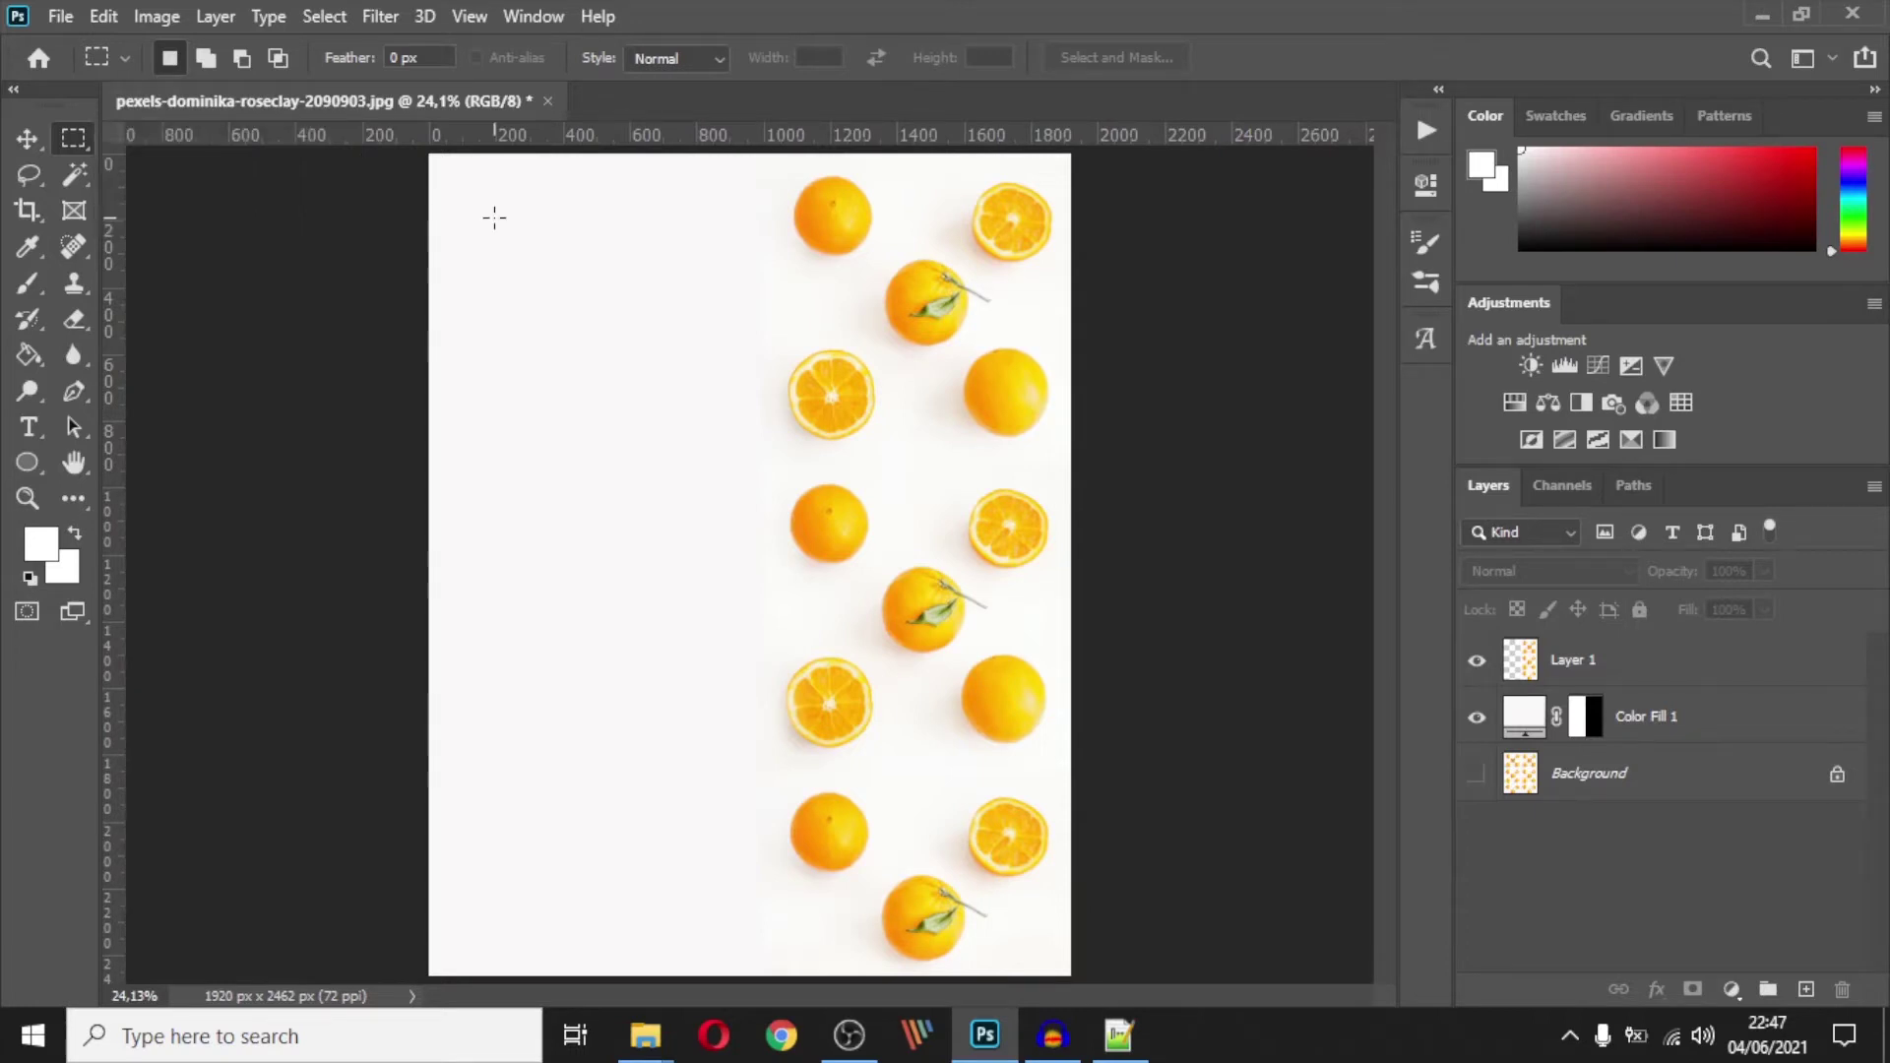
{"action": "left_click_drag", "start_coordinate": [494, 211], "coordinate": [683, 785]}
Draw a circular and a tall elliptical selection on the blank area with the Elliptical Marquee, and deselect
{"action": "right_click", "coordinate": [74, 138]}
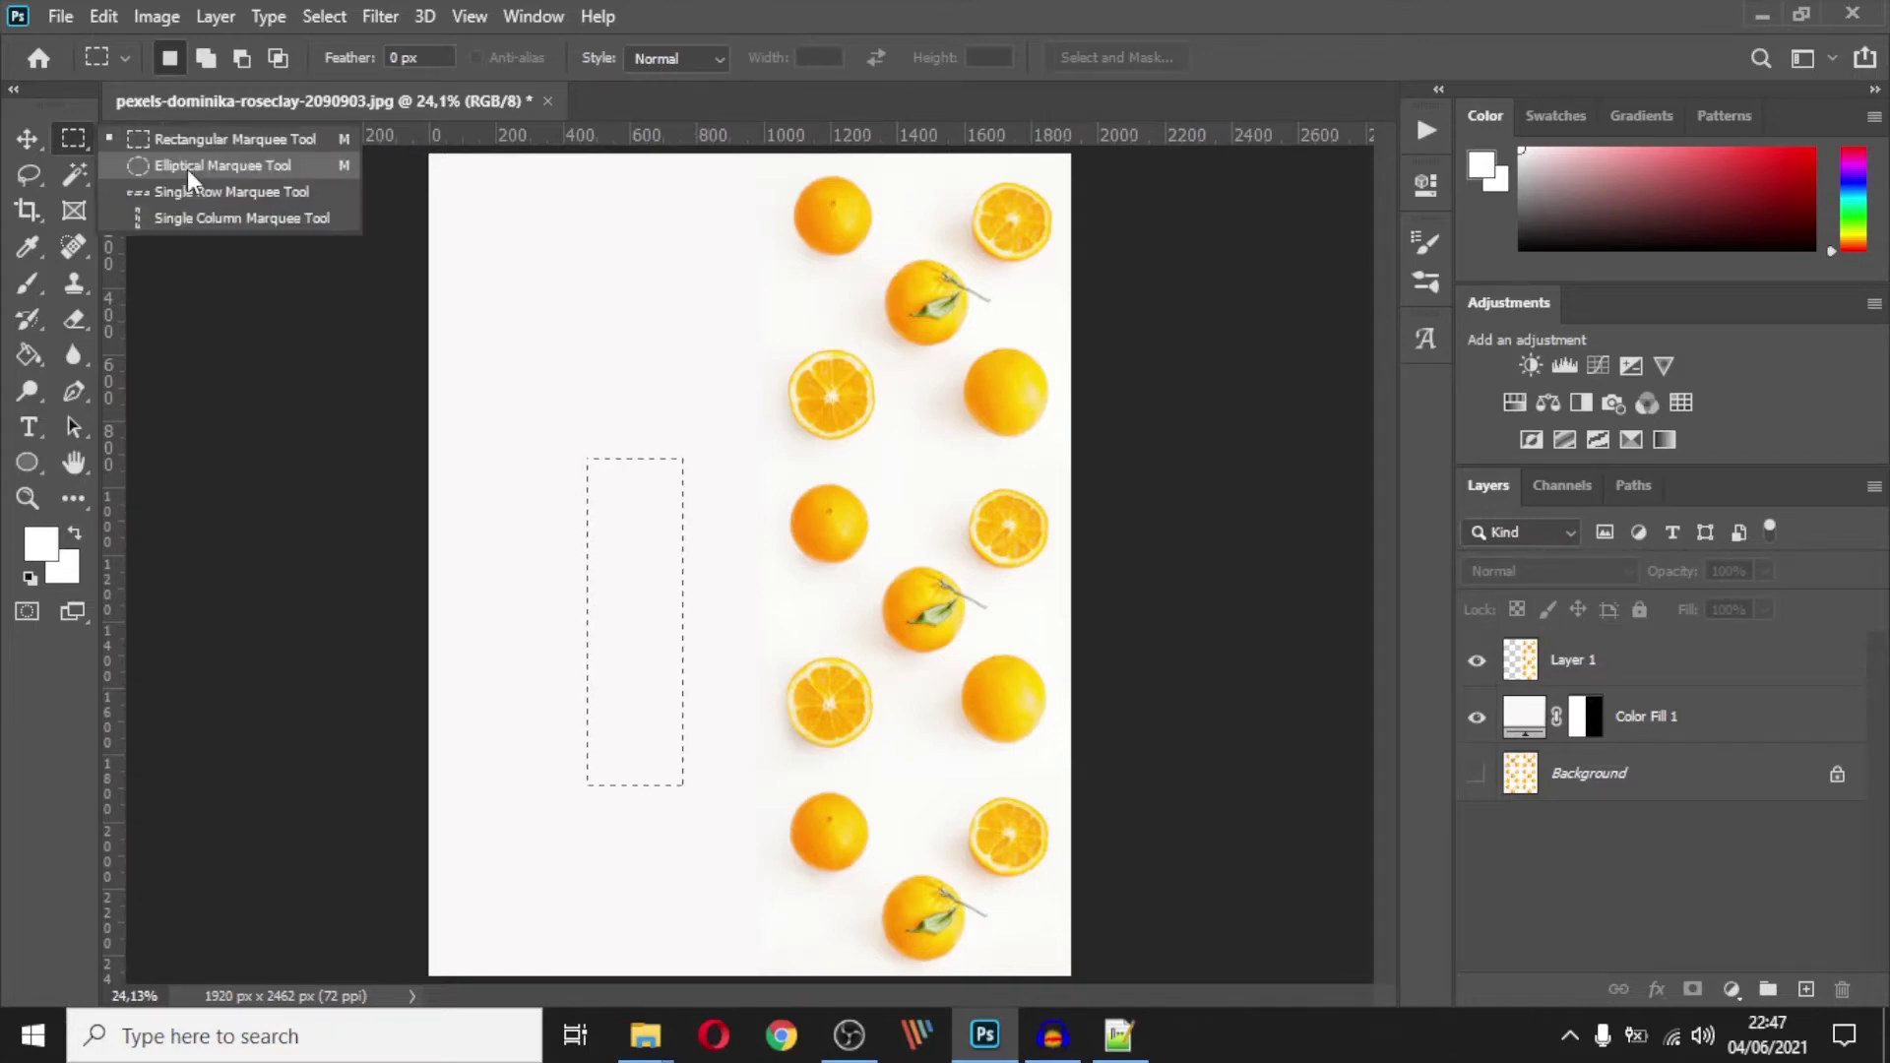
{"action": "left_click", "coordinate": [187, 169]}
{"action": "left_click", "coordinate": [427, 266]}
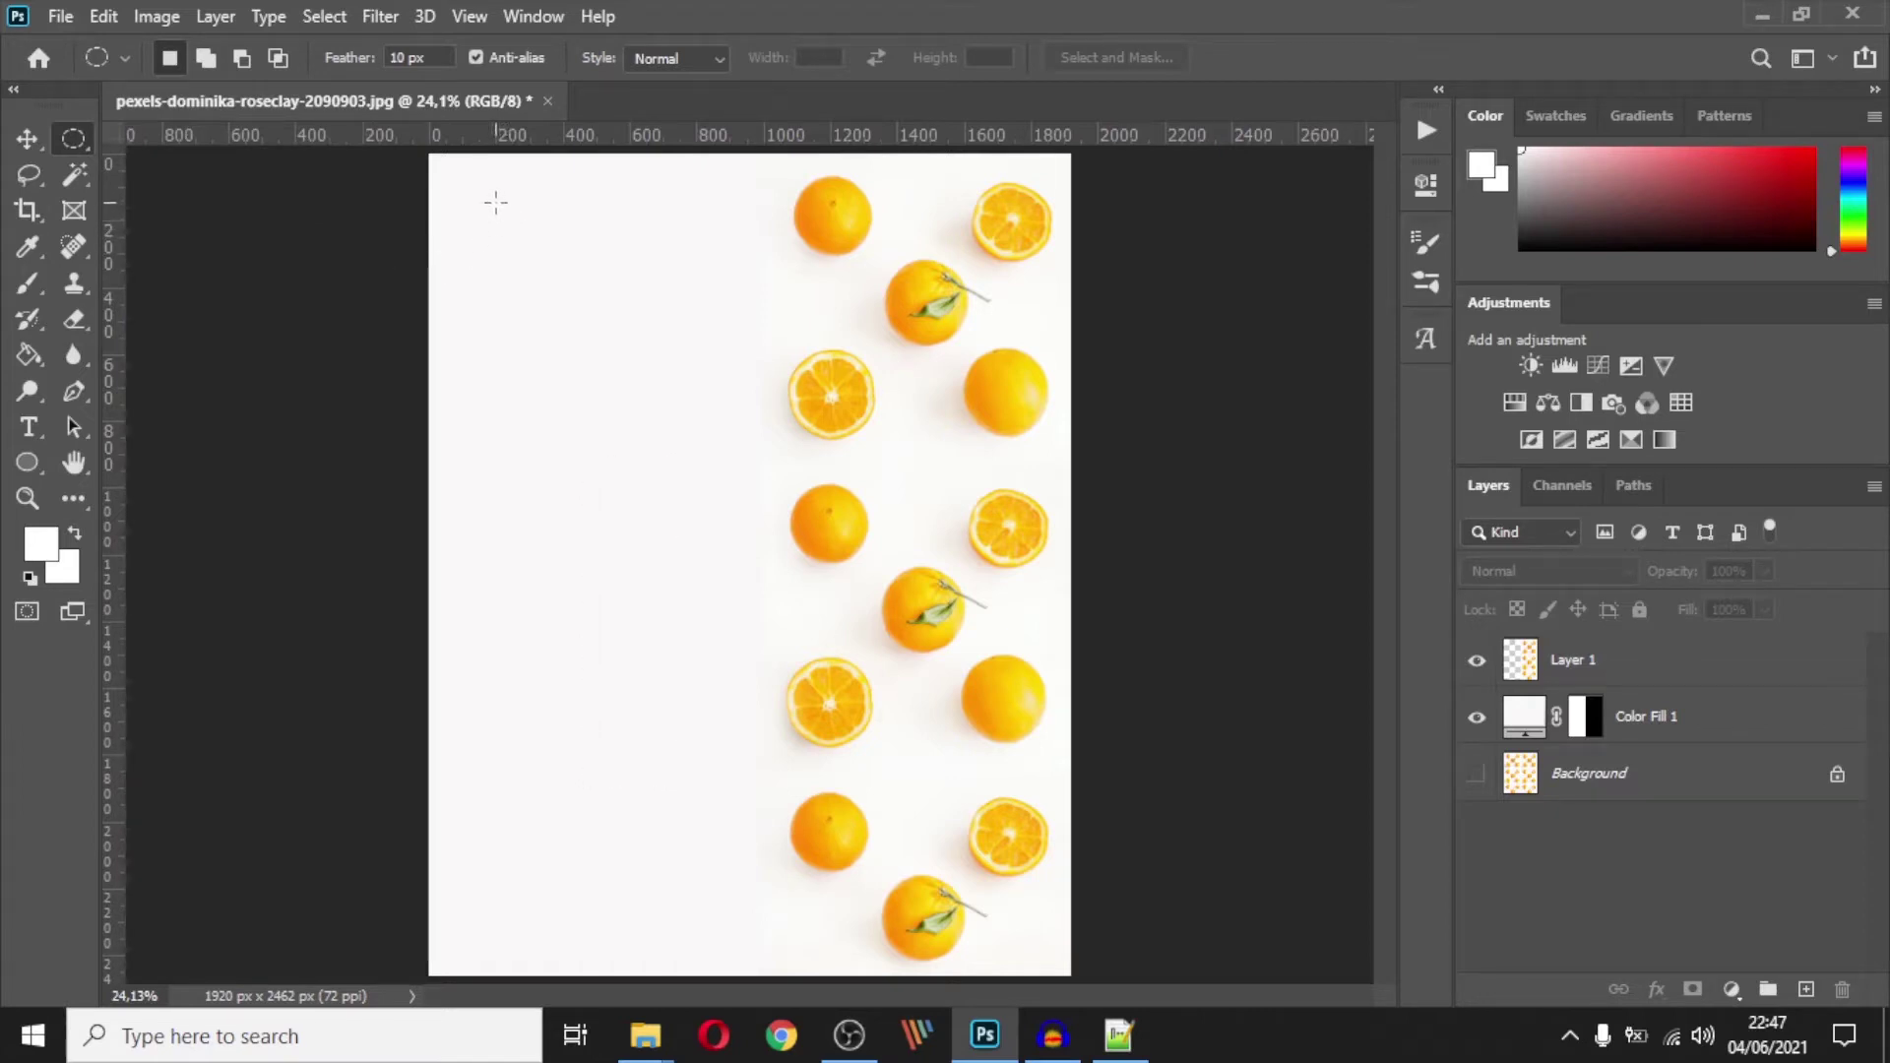
{"action": "left_click_drag", "start_coordinate": [494, 197], "coordinate": [738, 493]}
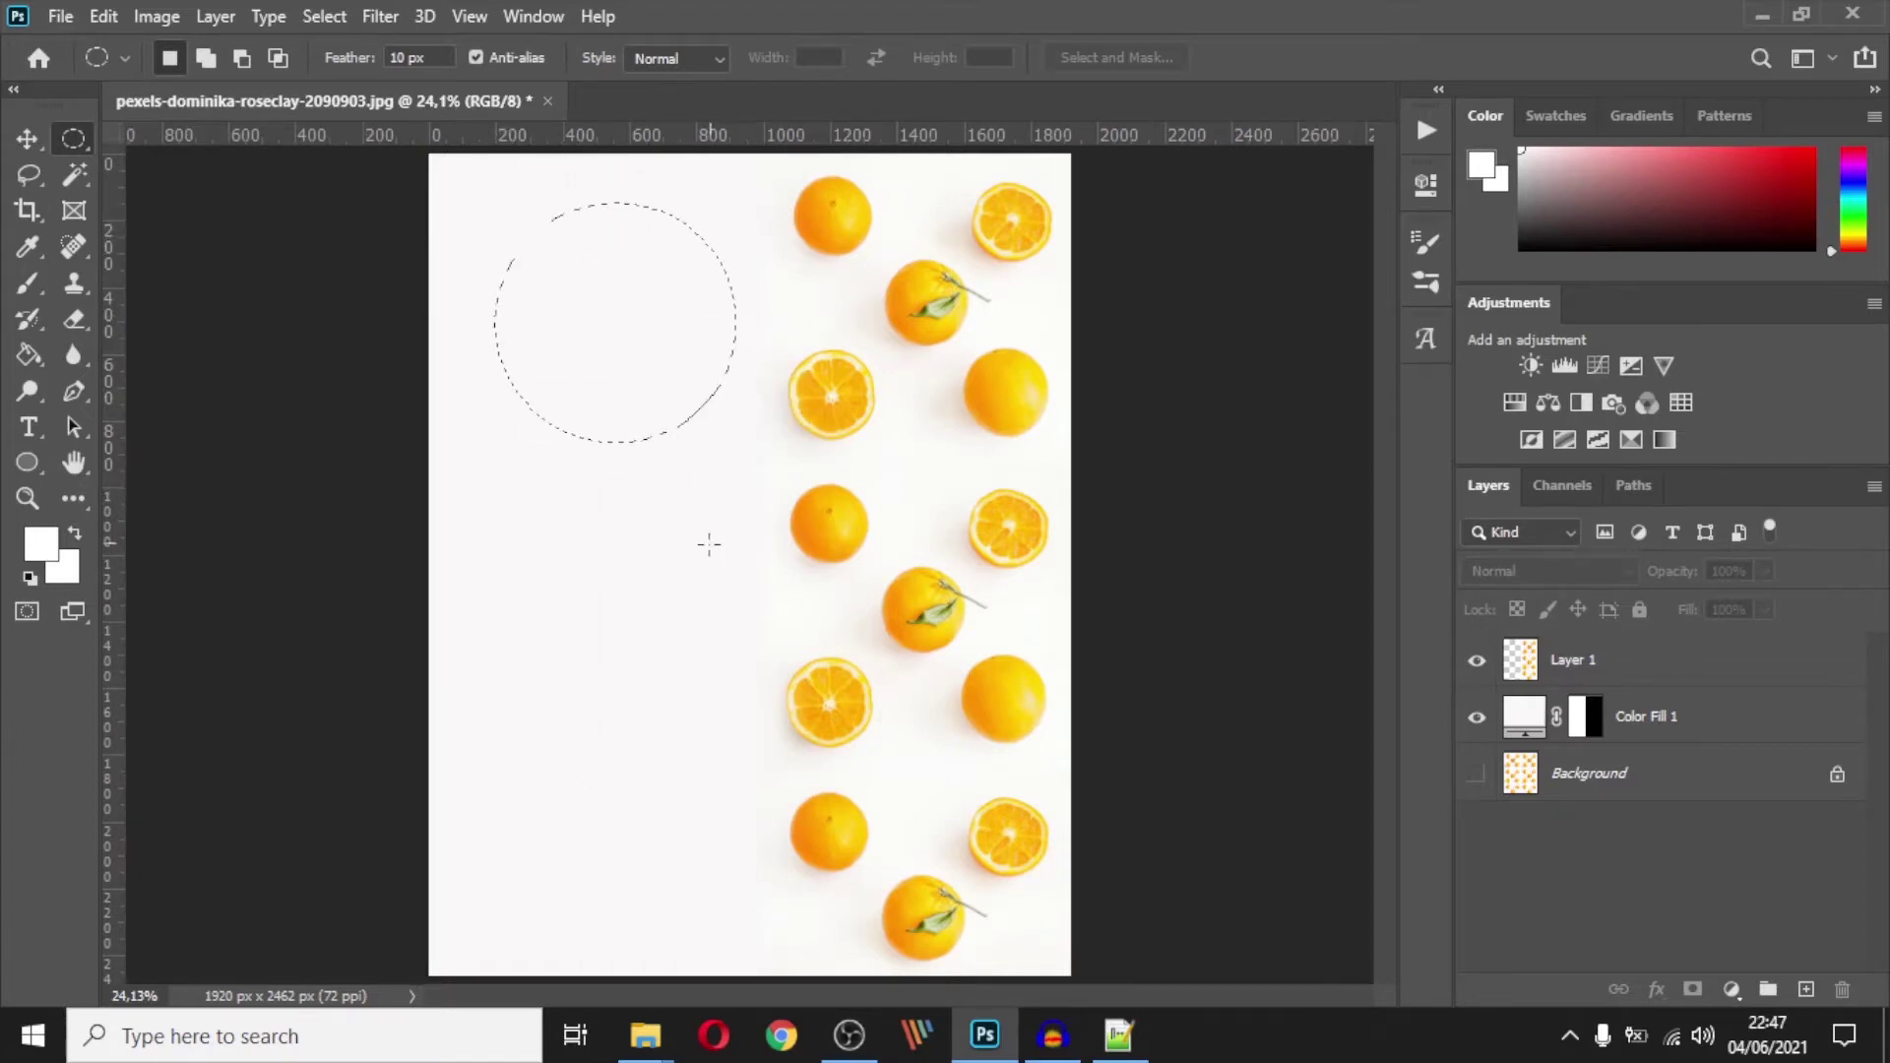
{"action": "left_click", "coordinate": [606, 534]}
{"action": "left_click_drag", "start_coordinate": [593, 496], "coordinate": [691, 887]}
{"action": "left_click", "coordinate": [691, 887]}
{"action": "key", "text": "ctrl+d"}
Place a one-pixel-high selection across the canvas with the Single Row Marquee and clear it
{"action": "right_click", "coordinate": [83, 143]}
{"action": "left_click", "coordinate": [196, 193]}
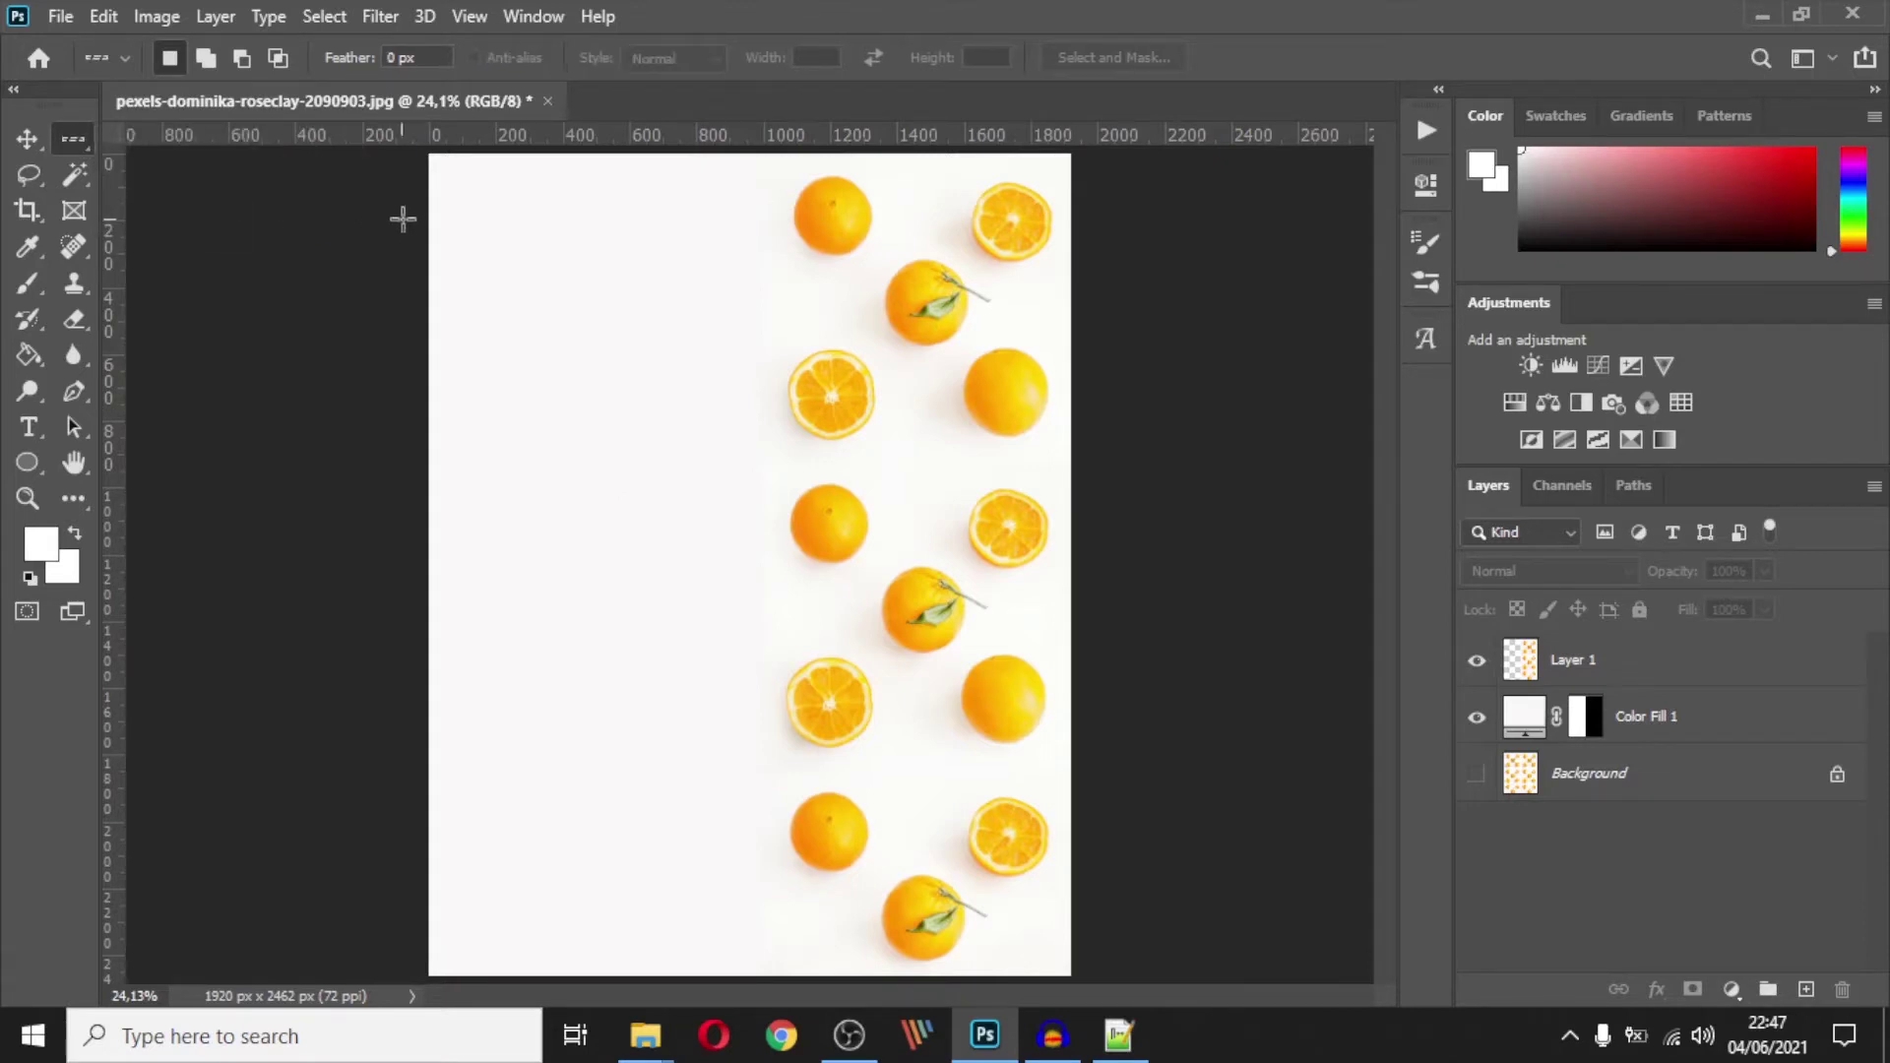
{"action": "left_click_drag", "start_coordinate": [443, 226], "coordinate": [750, 422]}
{"action": "key", "text": "ctrl+h"}
Place a one-pixel-wide selection down the blank area with the Single Column Marquee and clear it
{"action": "right_click", "coordinate": [75, 136]}
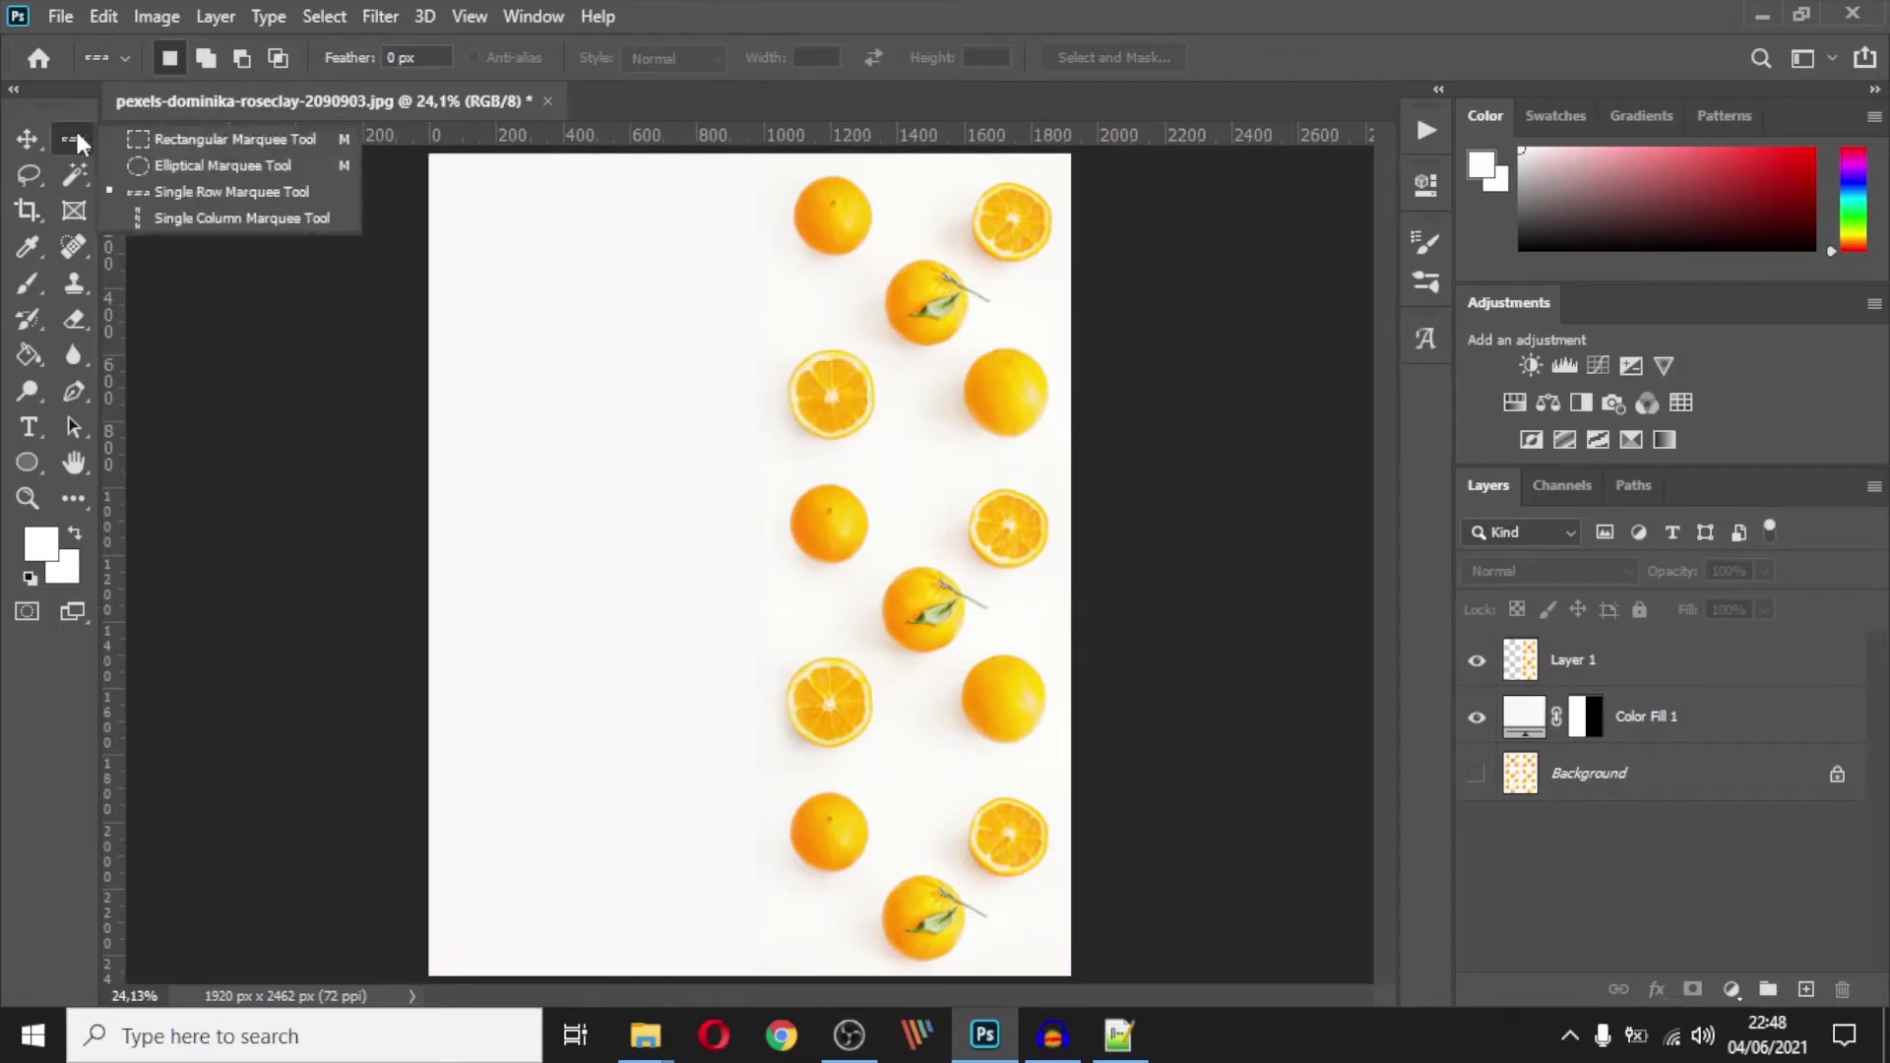
{"action": "left_click", "coordinate": [195, 217]}
{"action": "left_click_drag", "start_coordinate": [552, 338], "coordinate": [679, 600]}
{"action": "key", "text": "ctrl+d"}
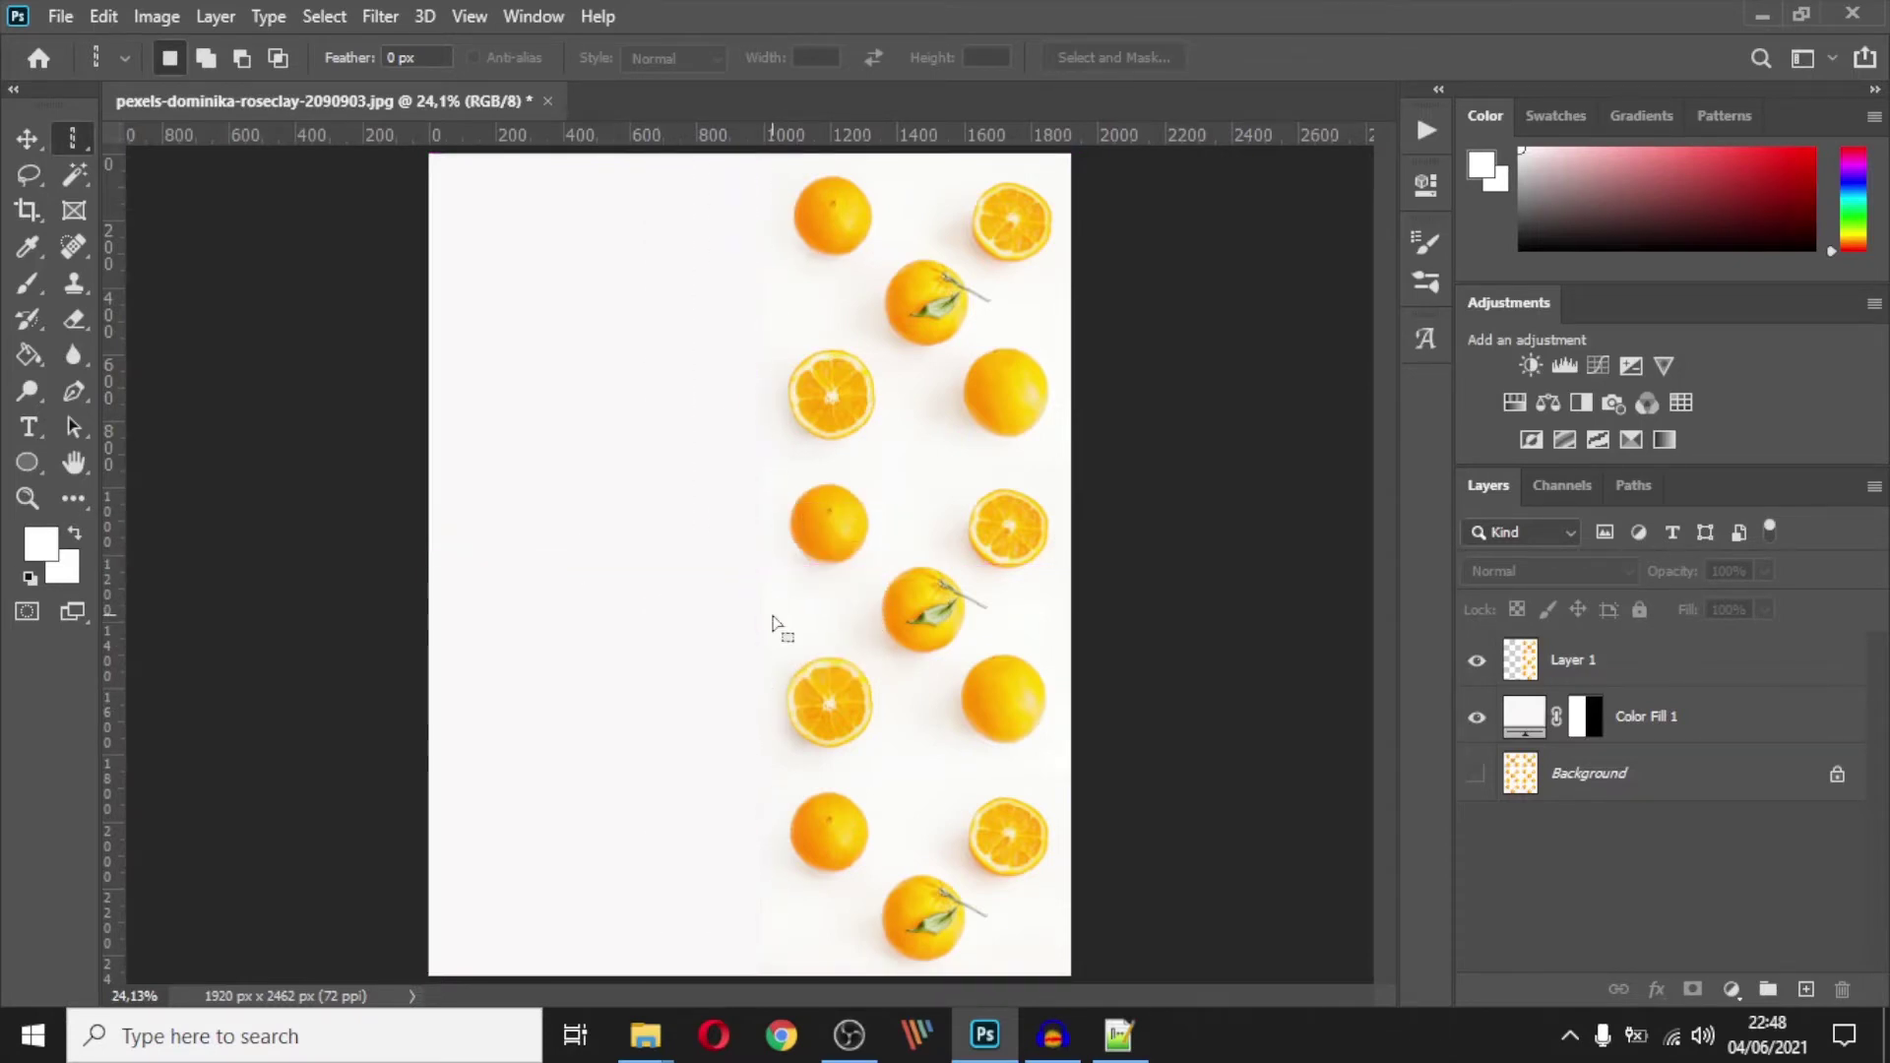
Draw several rectangular selections on the blank area with the Rectangular Marquee, each replacing the previous one
{"action": "left_click", "coordinate": [72, 138]}
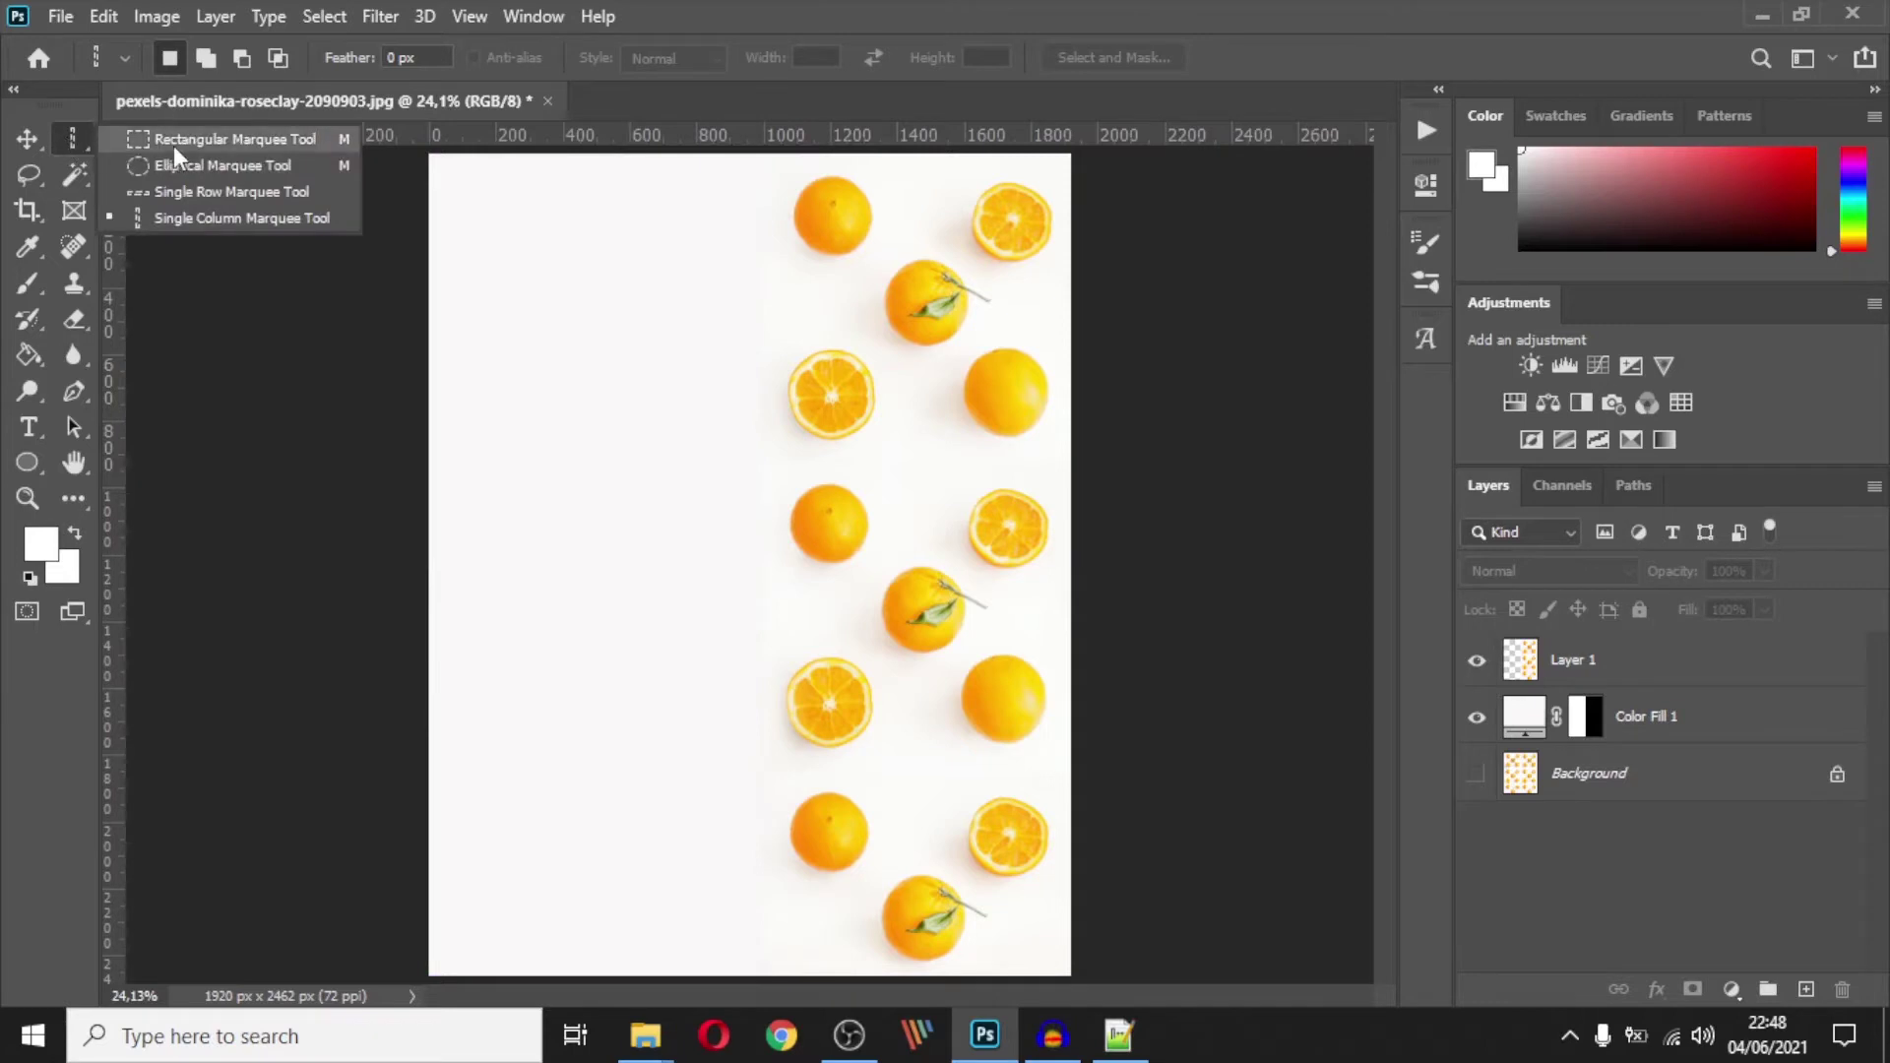
{"action": "left_click", "coordinate": [174, 145]}
{"action": "left_click", "coordinate": [66, 142]}
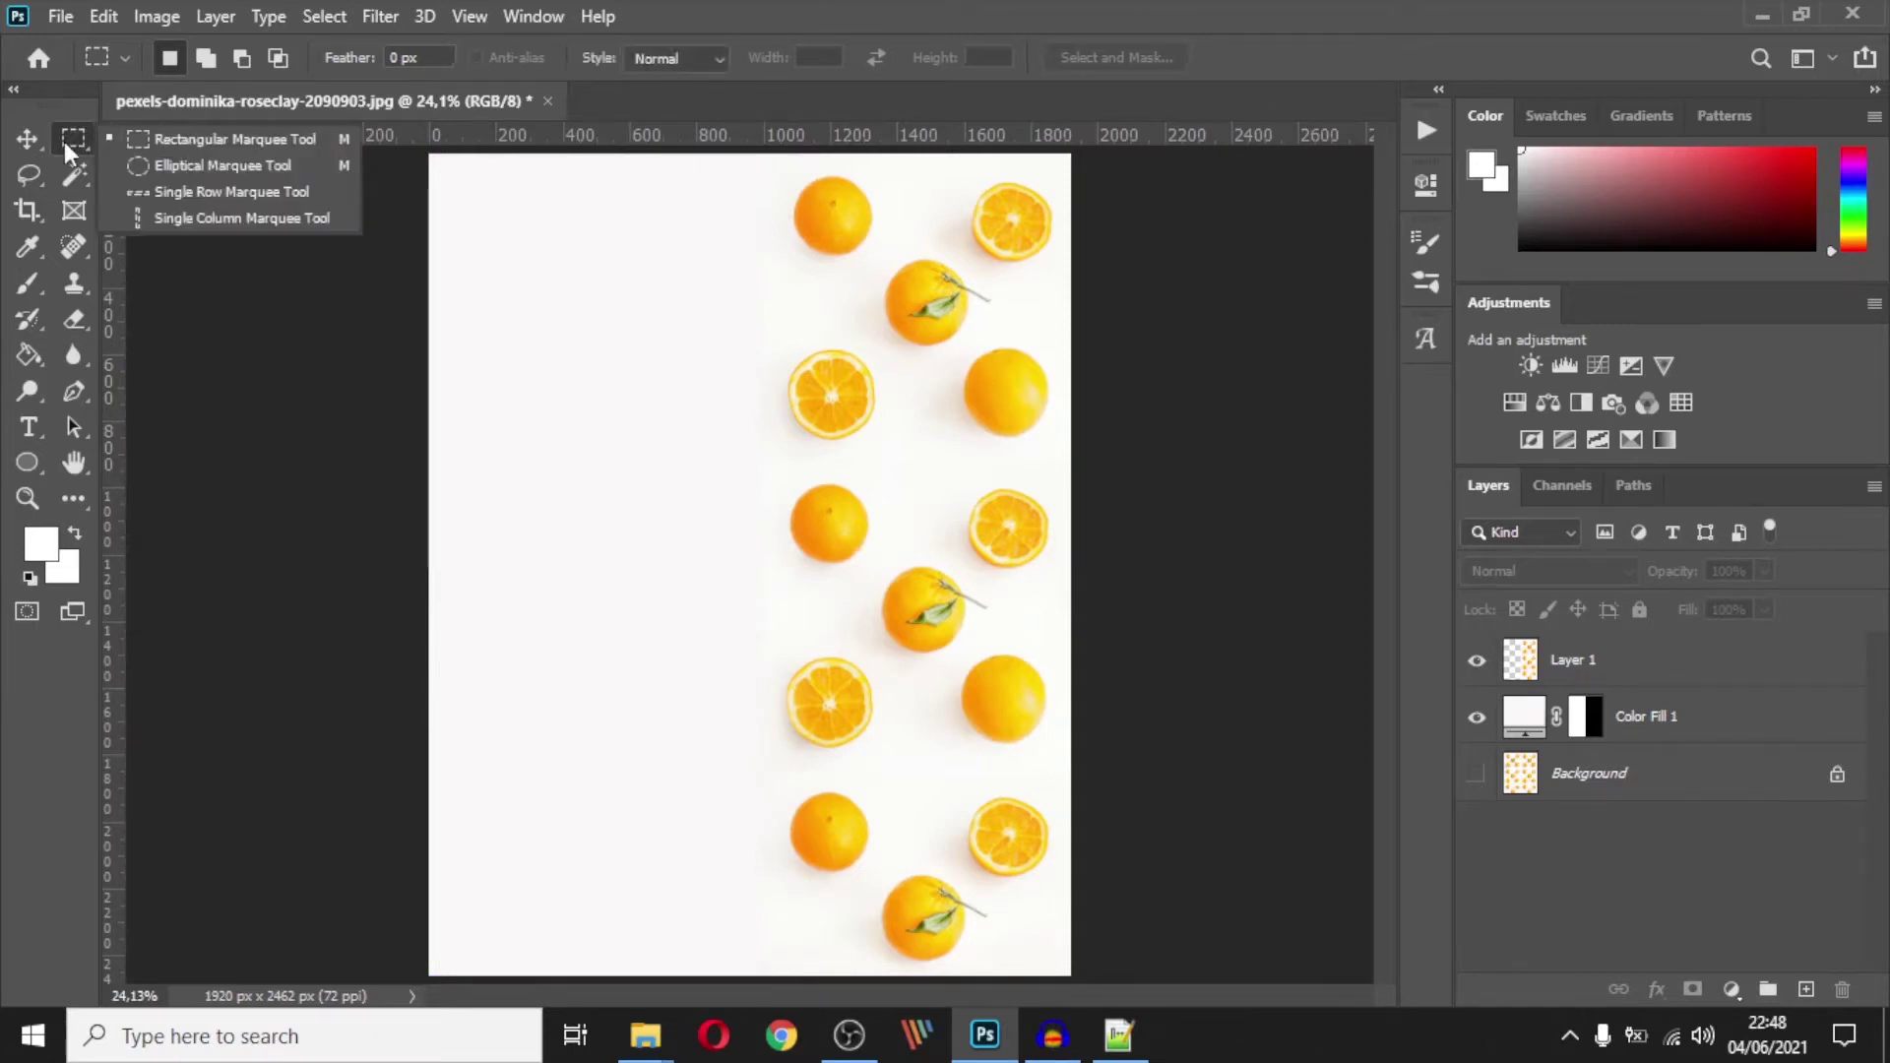
{"action": "left_click", "coordinate": [149, 141]}
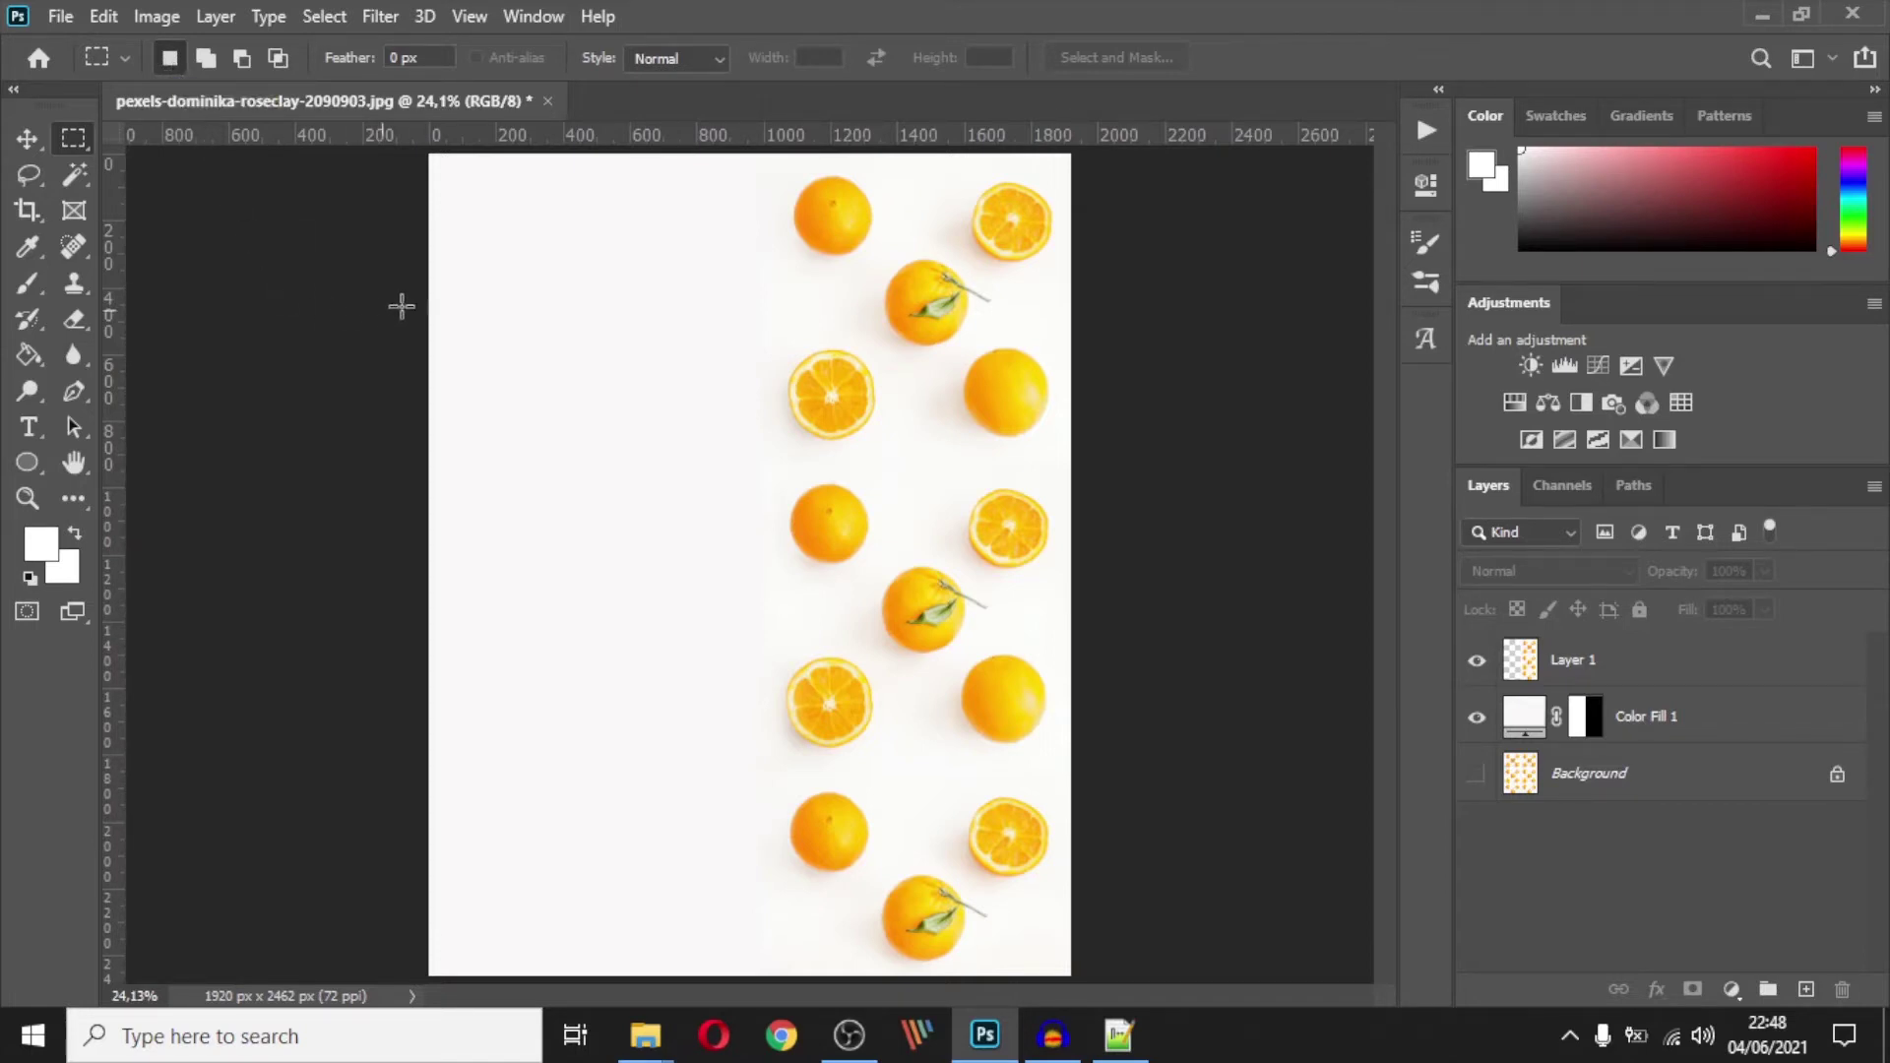
{"action": "left_click_drag", "start_coordinate": [507, 201], "coordinate": [716, 439]}
{"action": "left_click_drag", "start_coordinate": [578, 463], "coordinate": [778, 709]}
{"action": "left_click_drag", "start_coordinate": [505, 209], "coordinate": [730, 424]}
{"action": "left_click_drag", "start_coordinate": [659, 548], "coordinate": [824, 706]}
Add overlapping rectangles above and below the existing selection in Add to Selection mode, and deselect everything
{"action": "left_click", "coordinate": [197, 61]}
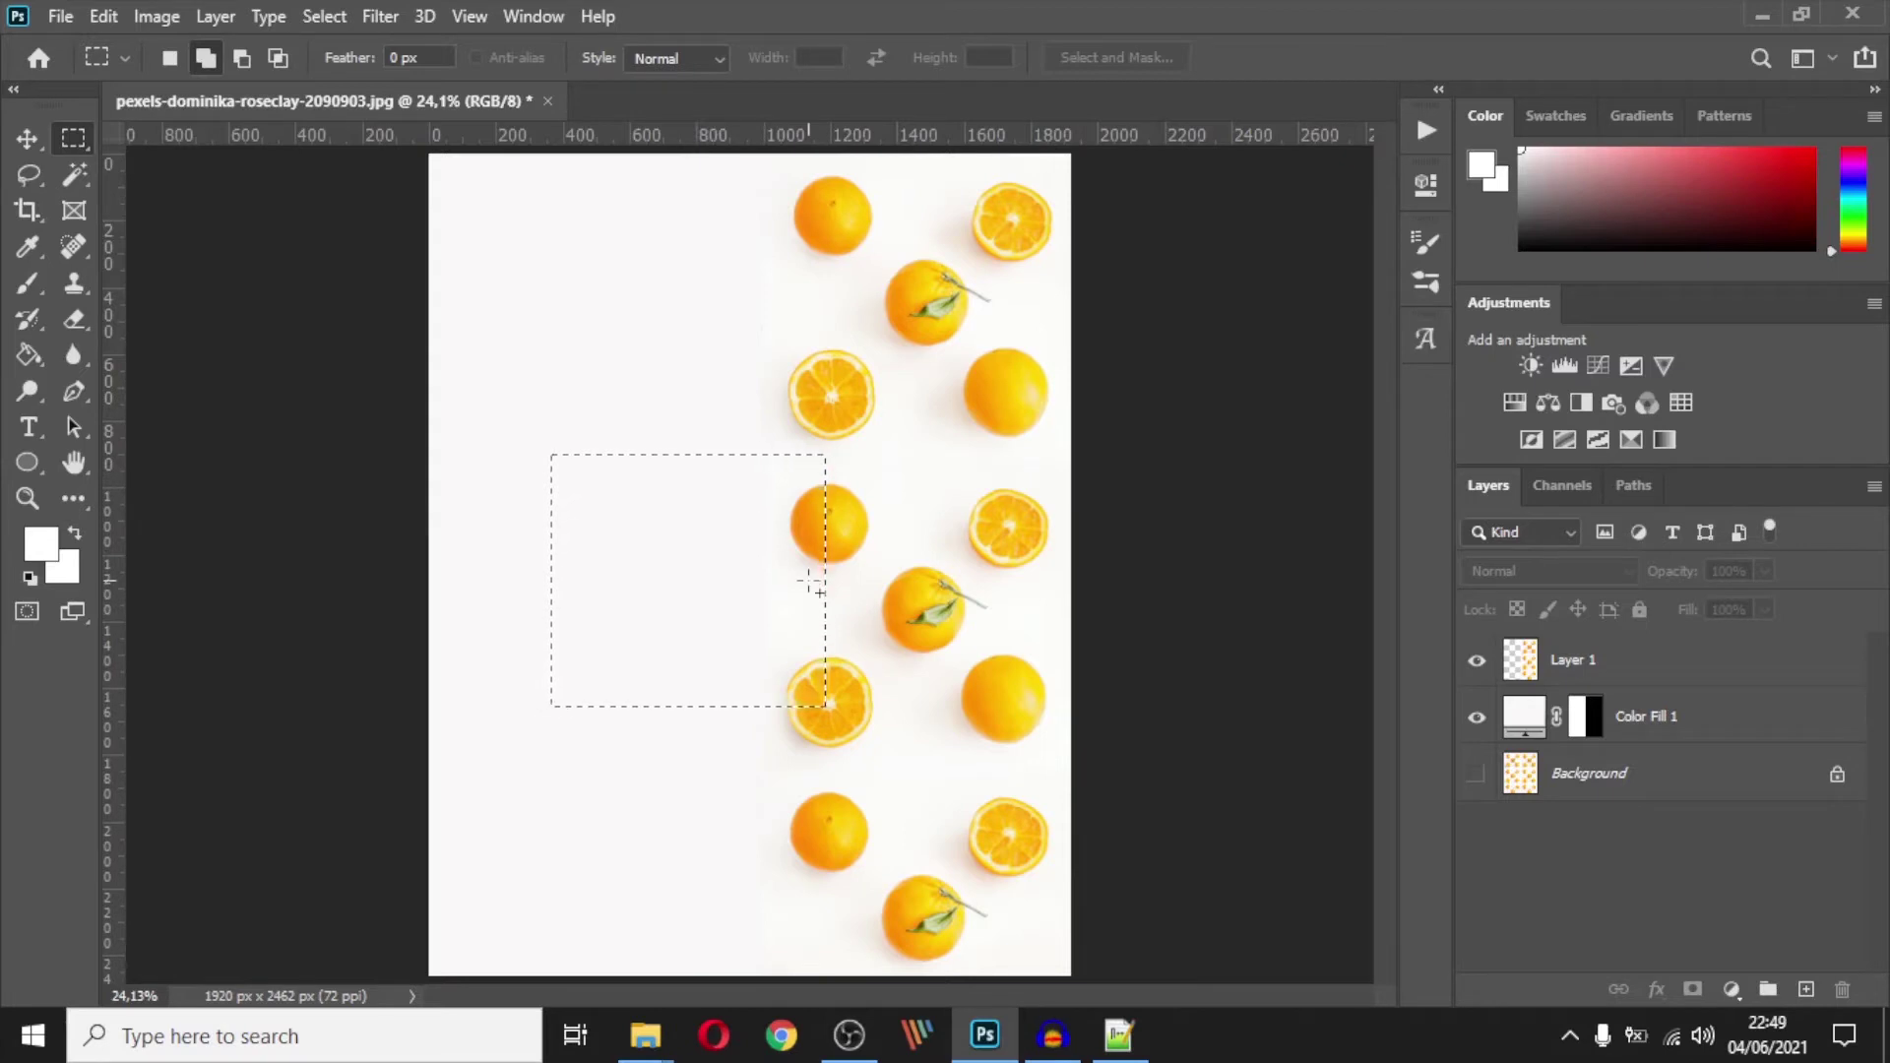
{"action": "left_click", "coordinate": [206, 59]}
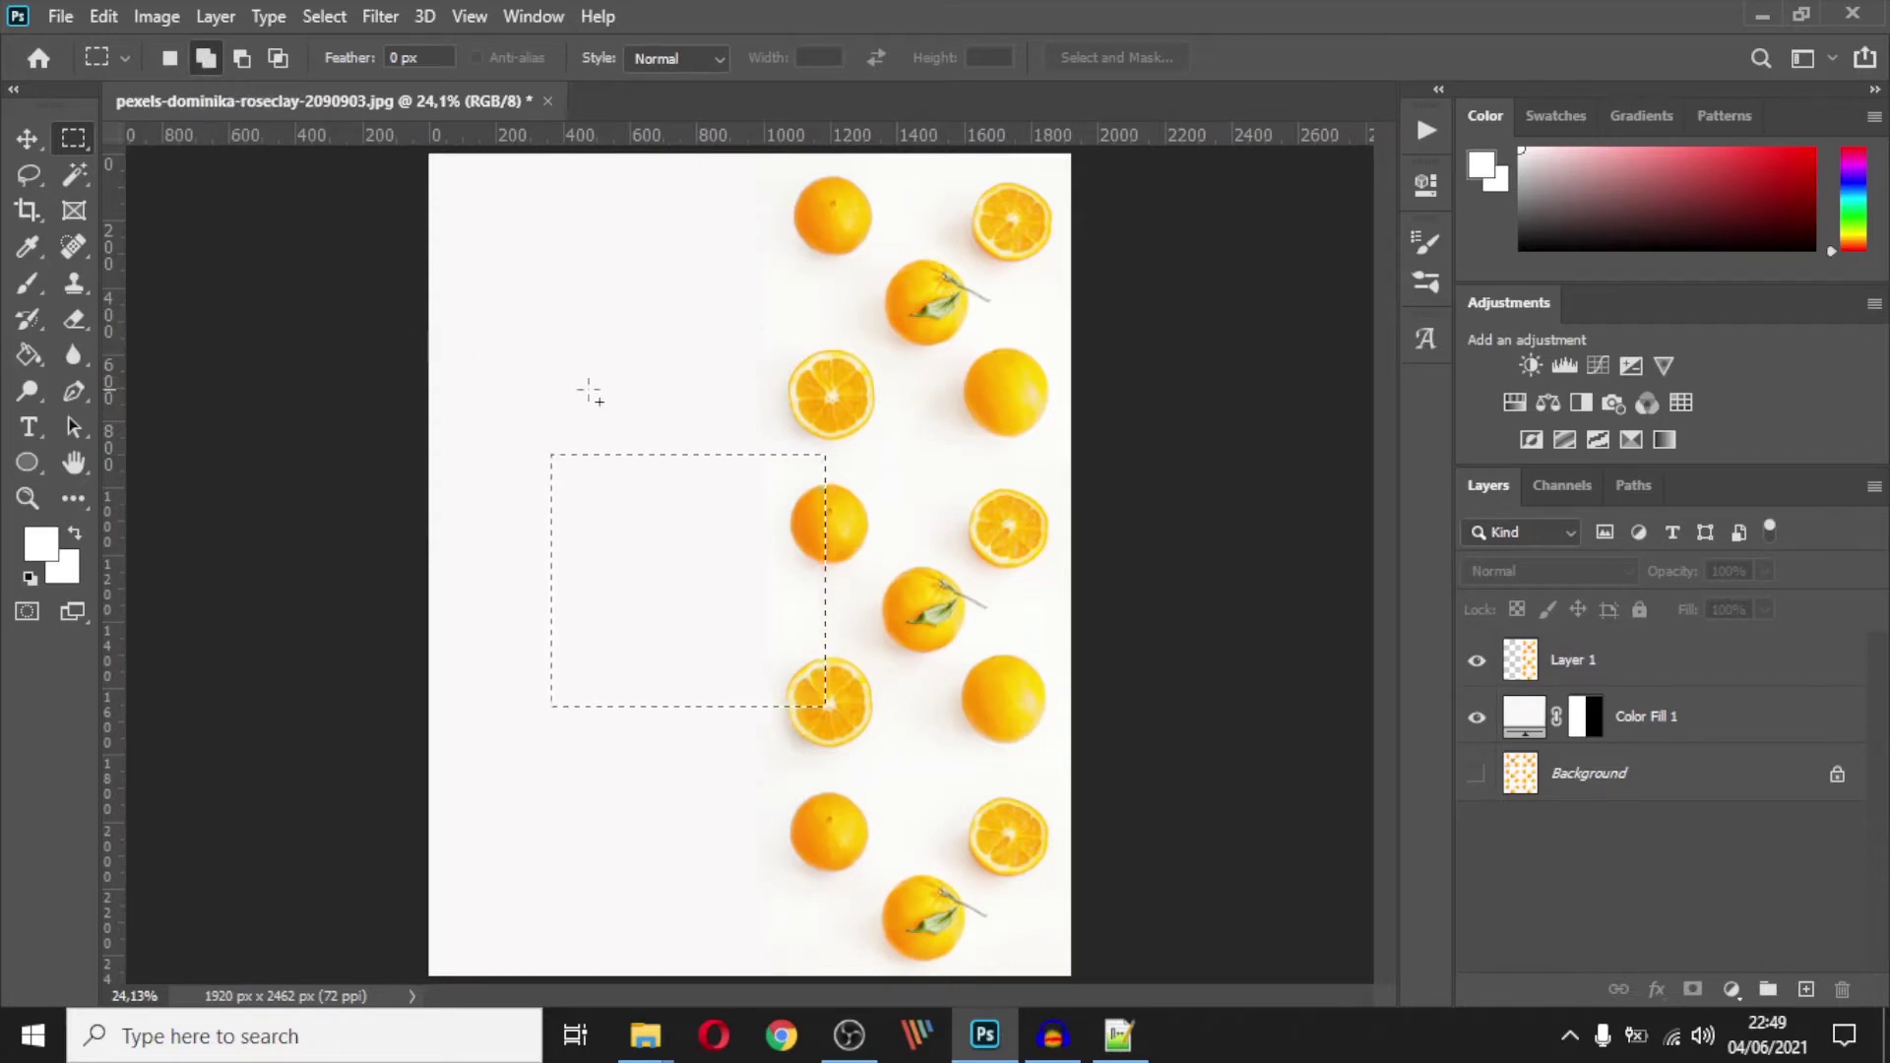
{"action": "left_click_drag", "start_coordinate": [615, 249], "coordinate": [797, 563]}
{"action": "key", "text": "Escape"}
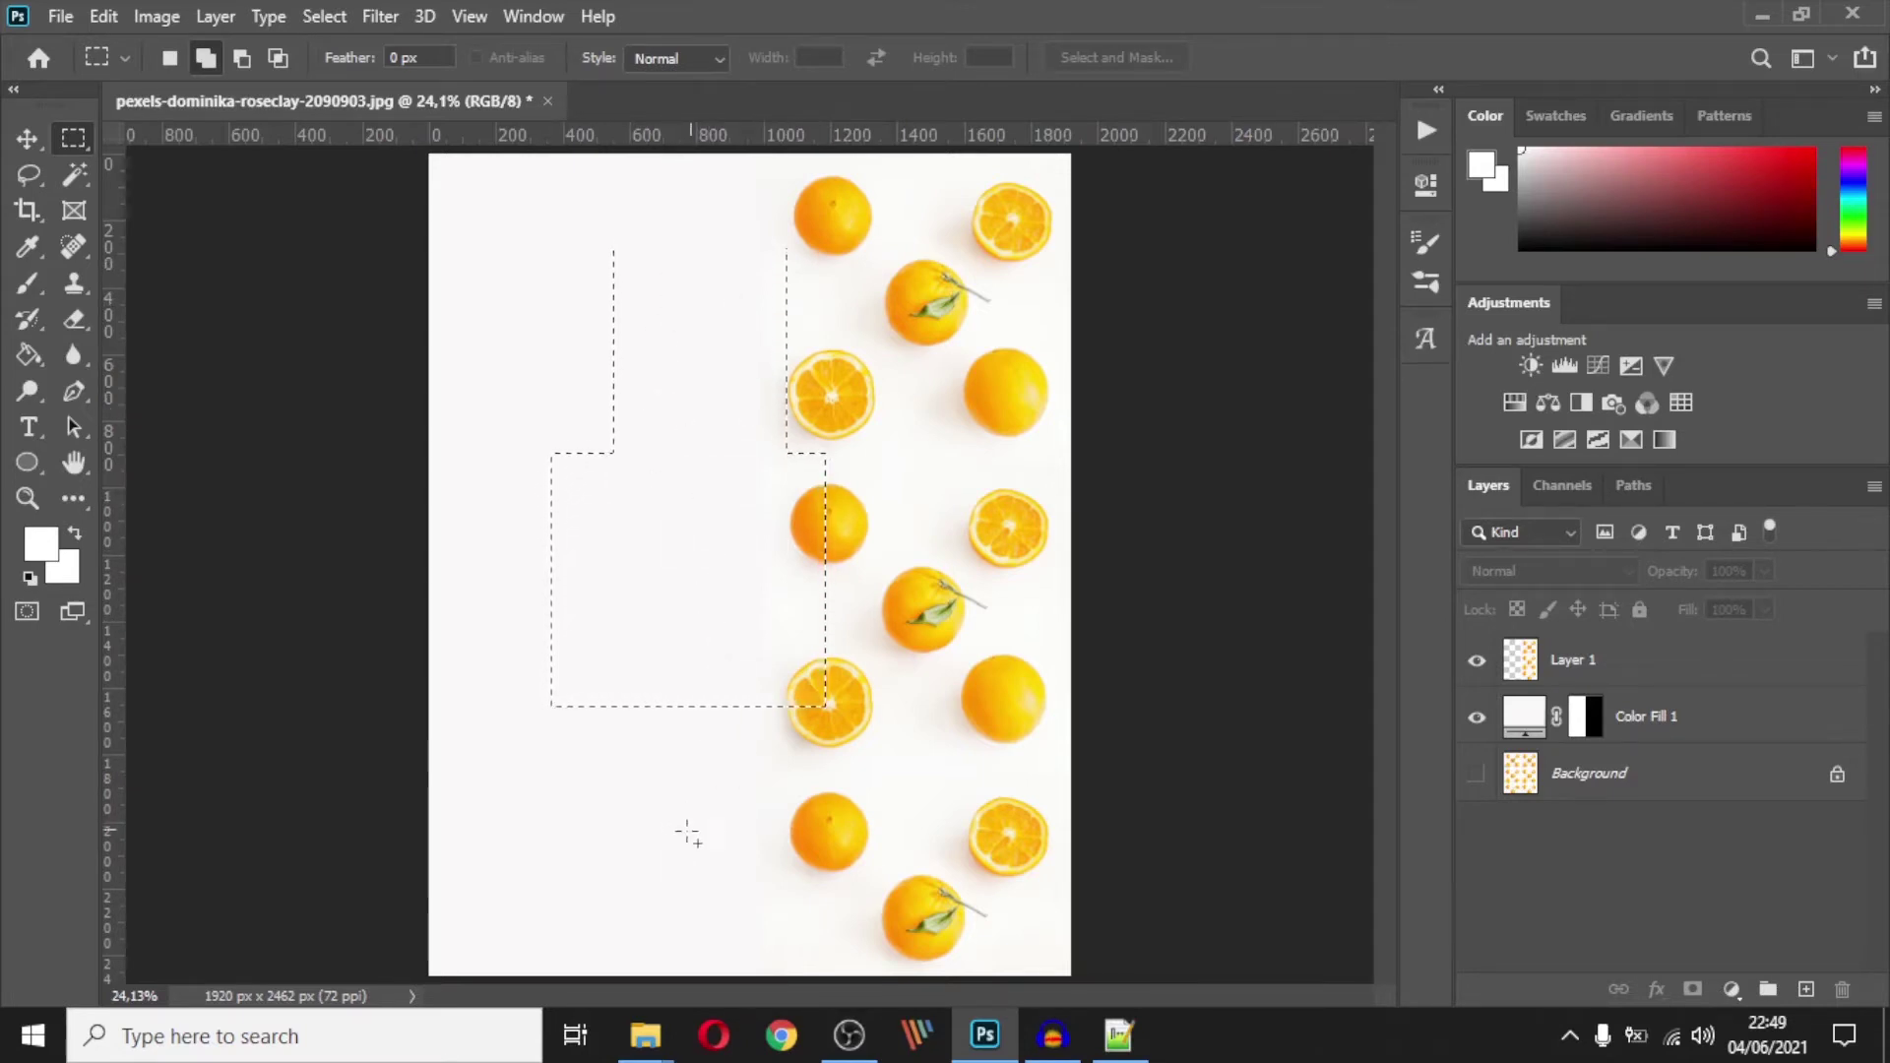
{"action": "left_click_drag", "start_coordinate": [653, 845], "coordinate": [749, 599]}
{"action": "key", "text": "ctrl+d"}
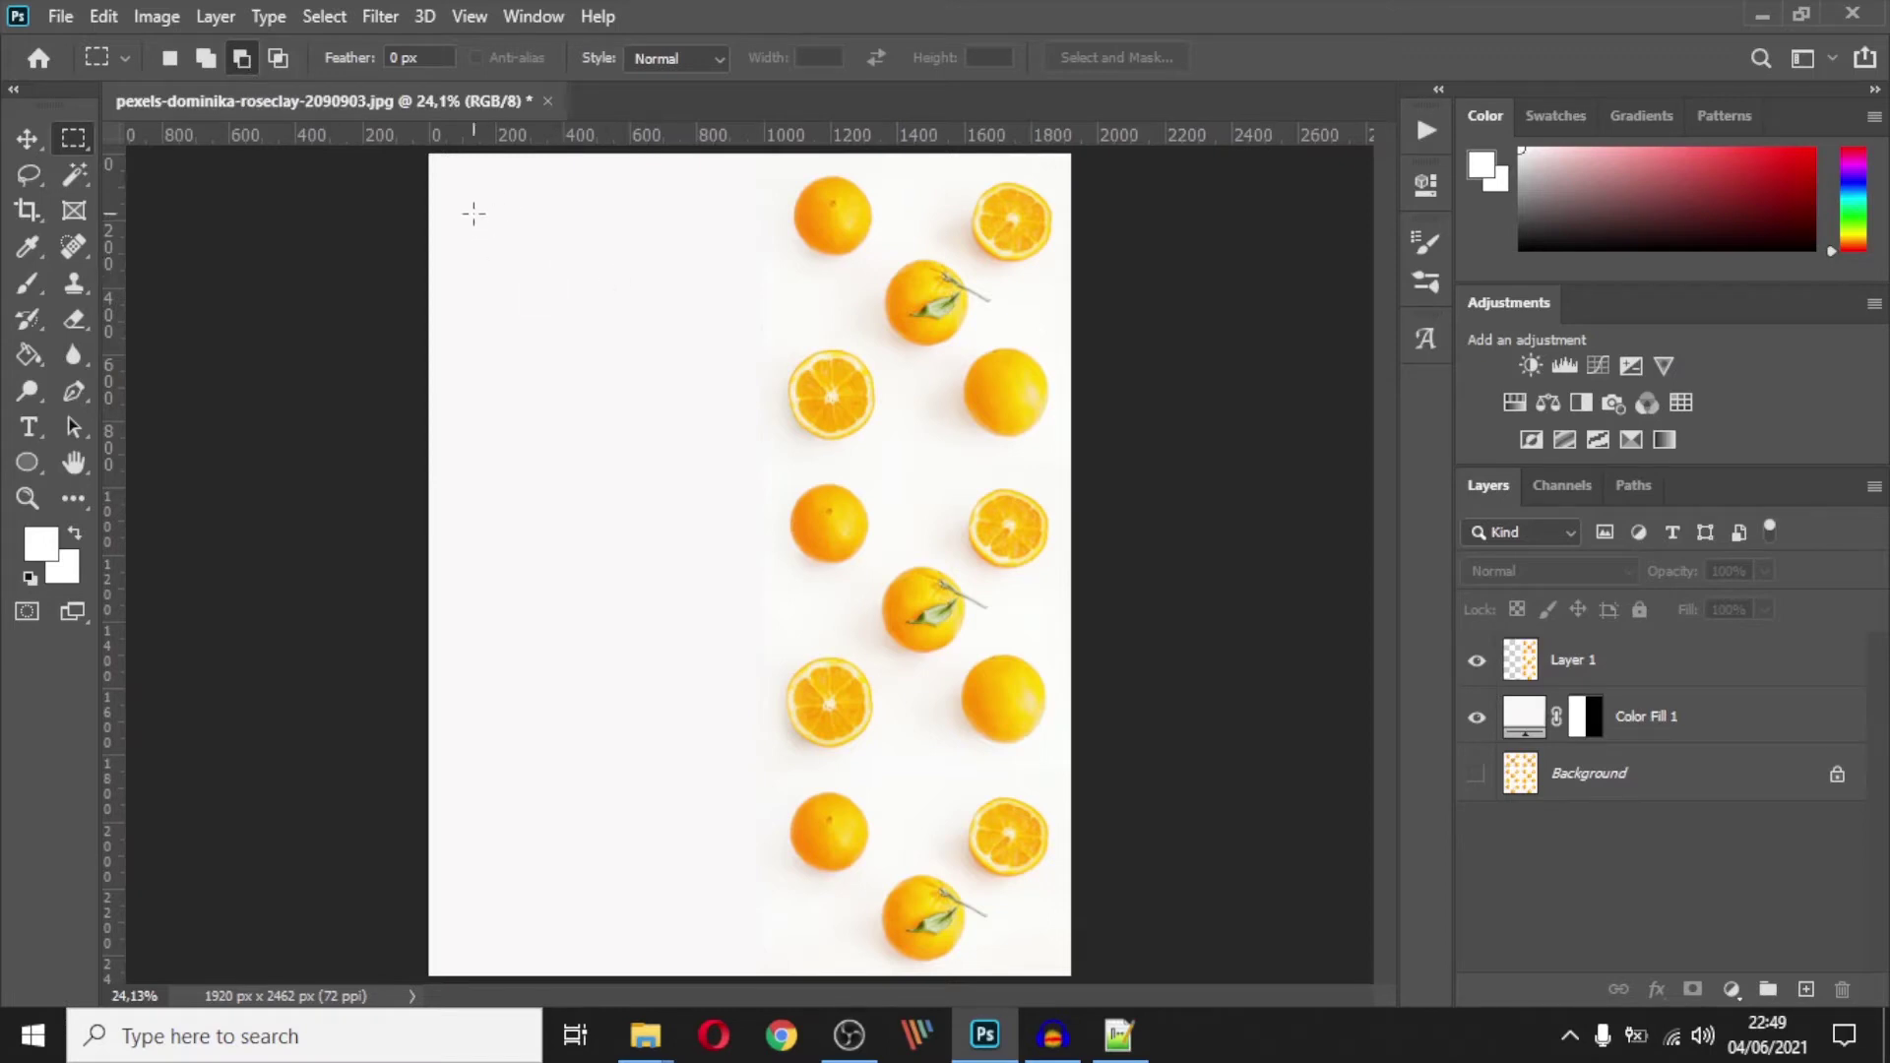
Draw a square selection, subtract an overlapping rectangle from its lower-right corner to leave an L shape, and deselect
{"action": "left_click_drag", "start_coordinate": [478, 209], "coordinate": [783, 514]}
{"action": "left_click_drag", "start_coordinate": [603, 707], "coordinate": [915, 313]}
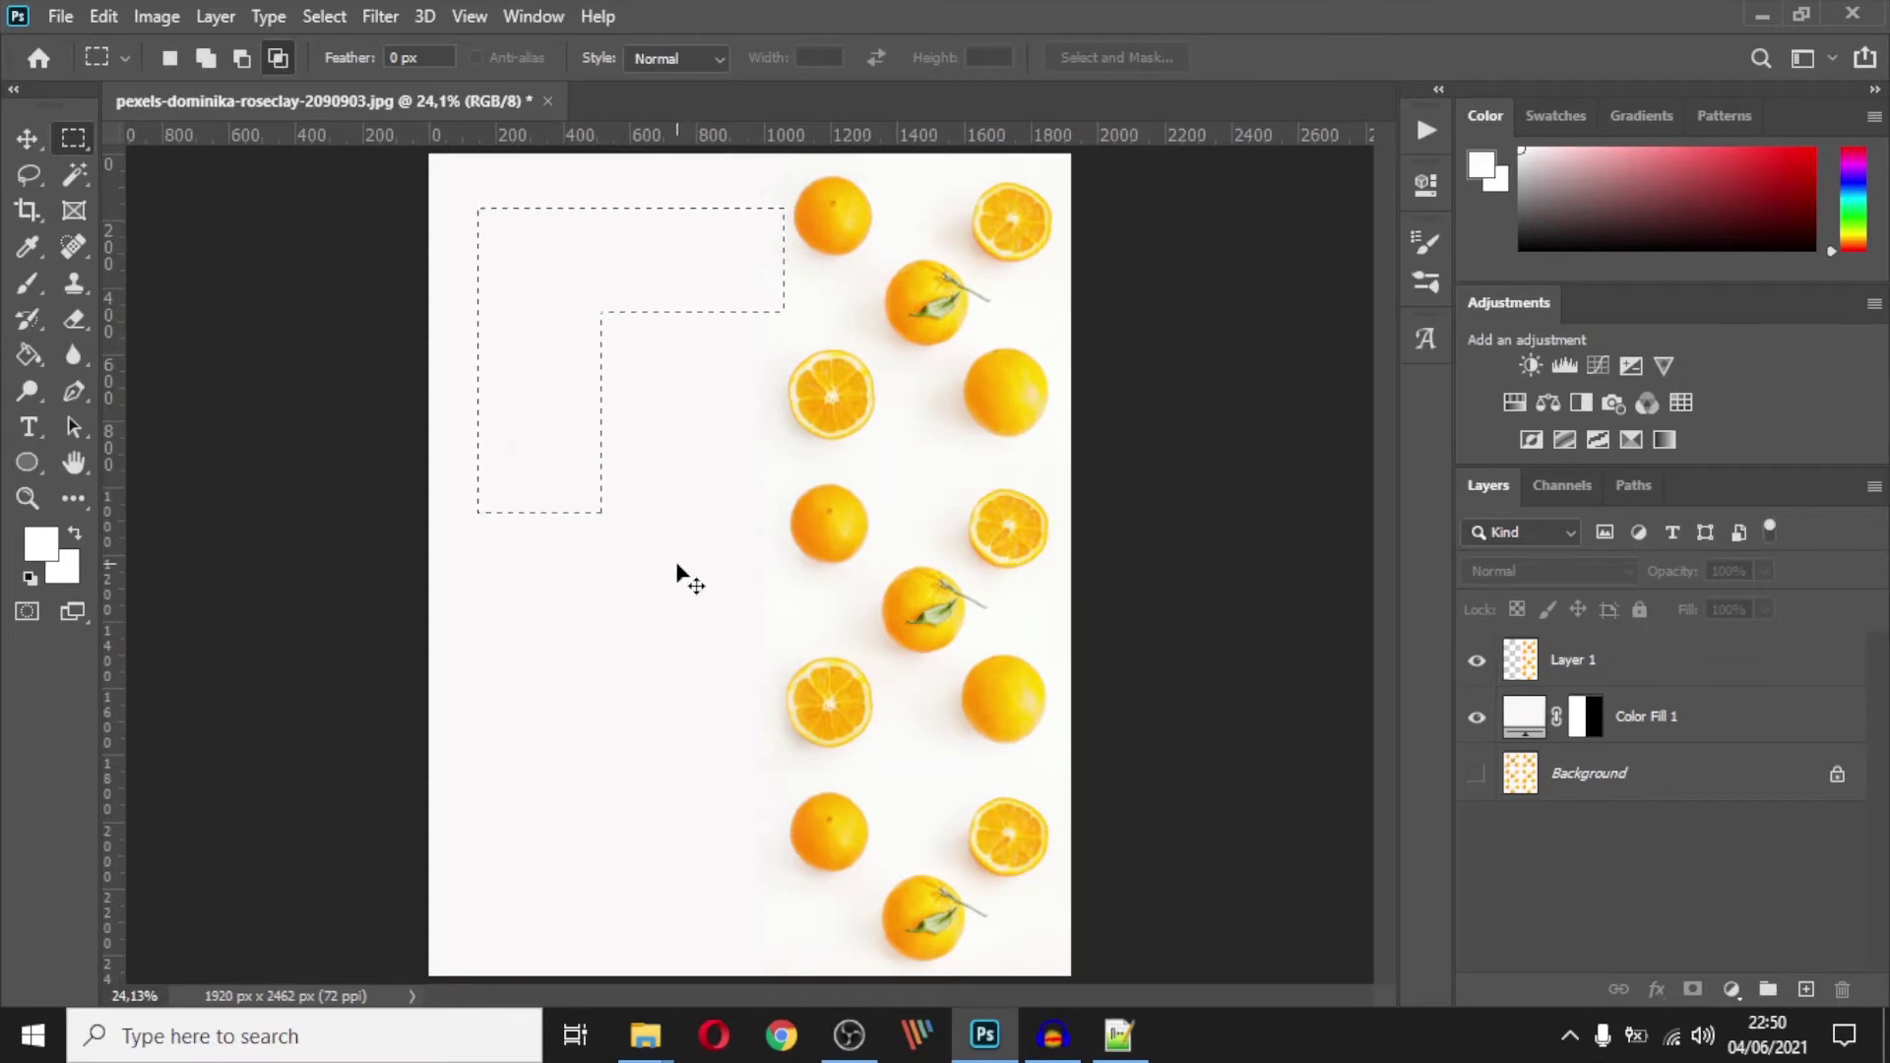
{"action": "key", "text": "ctrl+d"}
Draw a rectangular selection, intersect it with a second overlapping rectangle, and clear the result
{"action": "left_click_drag", "start_coordinate": [650, 430], "coordinate": [820, 576]}
{"action": "left_click_drag", "start_coordinate": [661, 692], "coordinate": [883, 350]}
{"action": "key", "text": "Escape"}
{"action": "left_click", "coordinate": [785, 430]}
Switch to the Elliptical Marquee and set its feather to 0 px
{"action": "scroll", "coordinate": [883, 205], "scroll_direction": "up", "scroll_amount": 5, "text": "alt"}
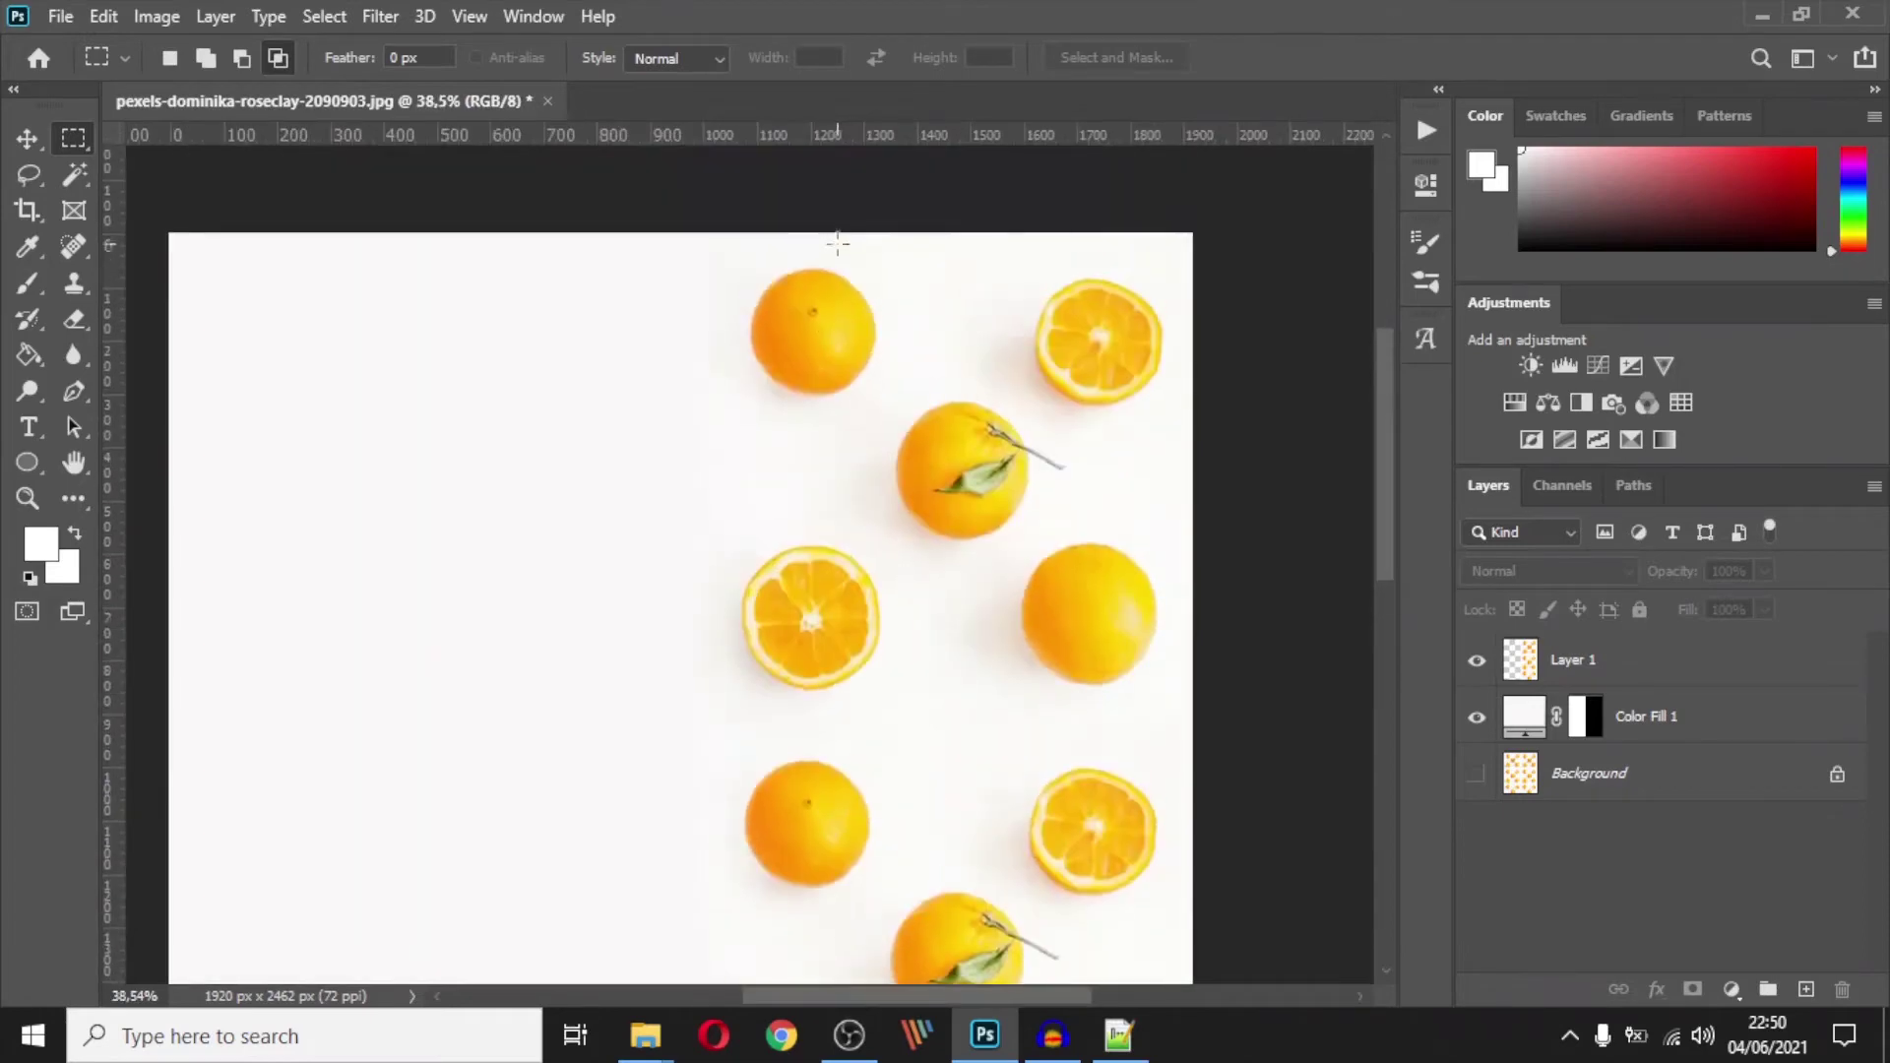
{"action": "scroll", "coordinate": [783, 313], "scroll_direction": "up", "scroll_amount": 2, "text": "alt"}
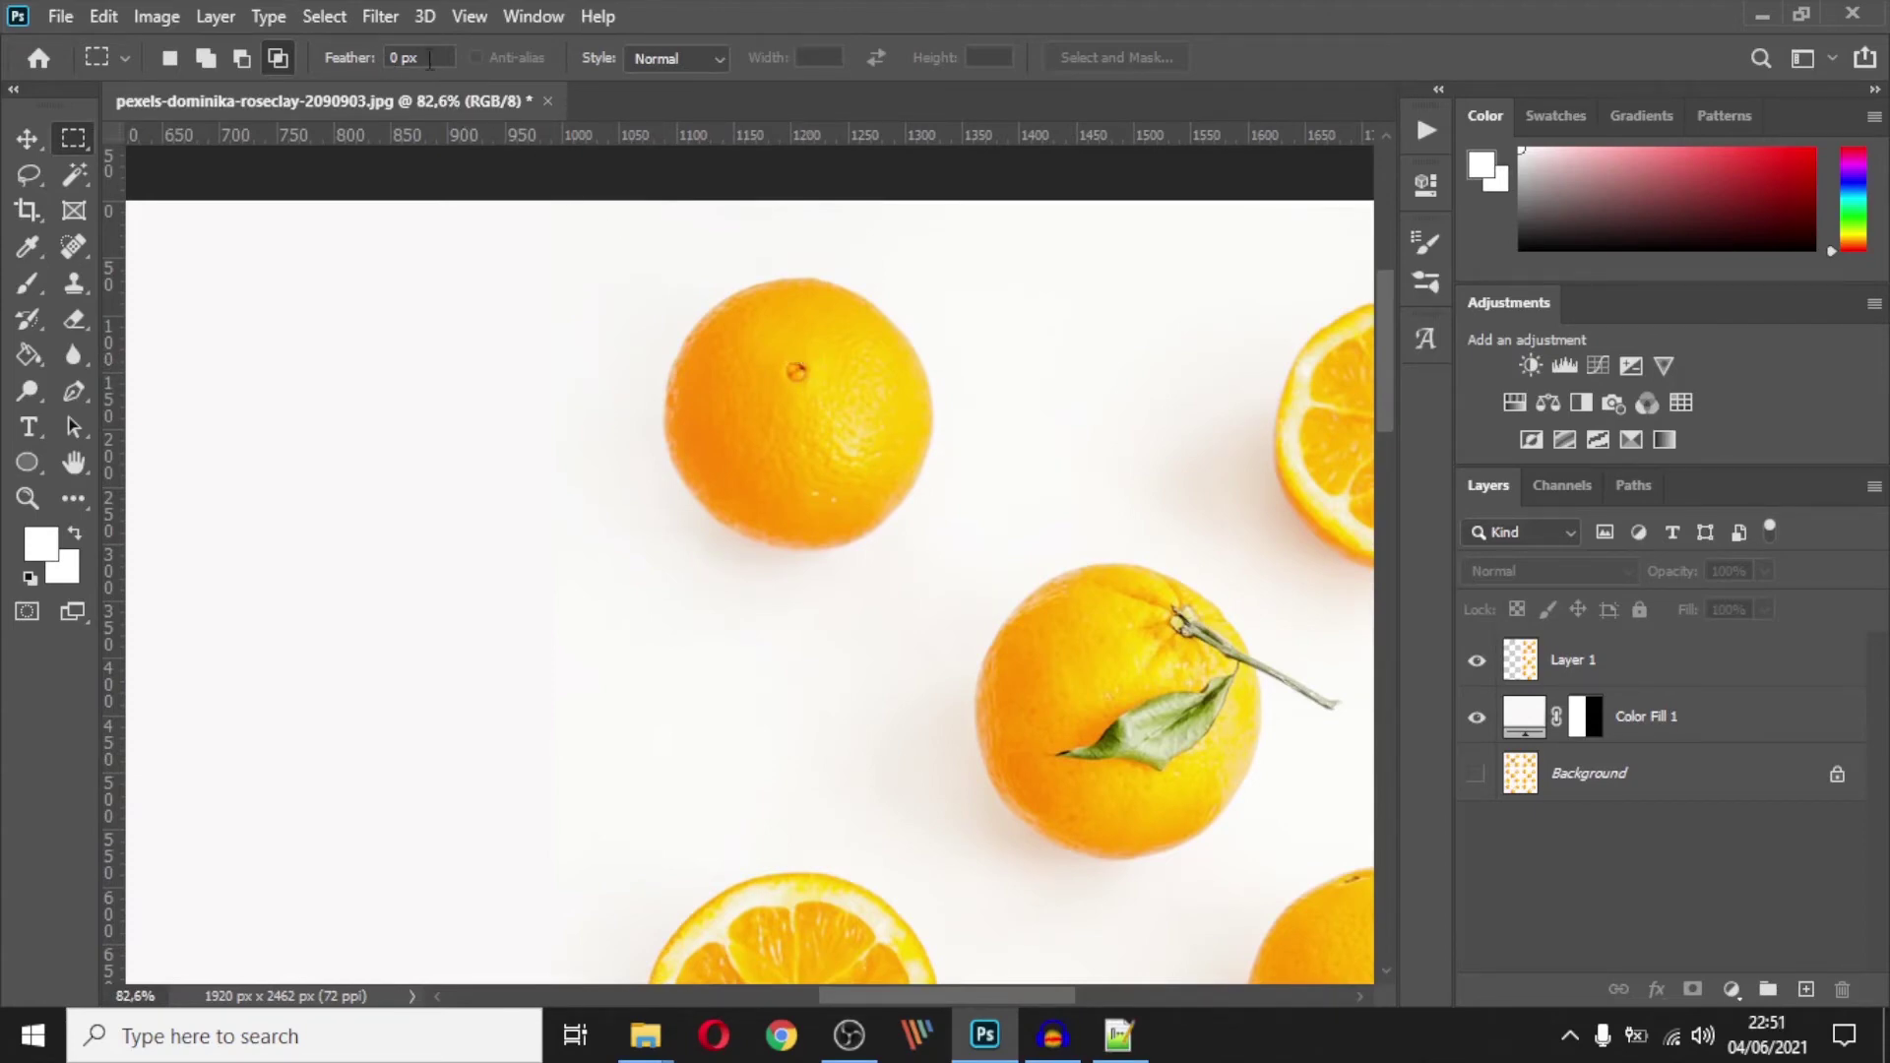
{"action": "left_click", "coordinate": [384, 56]}
{"action": "left_click", "coordinate": [435, 56]}
{"action": "left_click_drag", "start_coordinate": [436, 56], "coordinate": [380, 54]}
{"action": "left_click", "coordinate": [434, 56]}
{"action": "right_click", "coordinate": [78, 142]}
{"action": "left_click", "coordinate": [148, 166]}
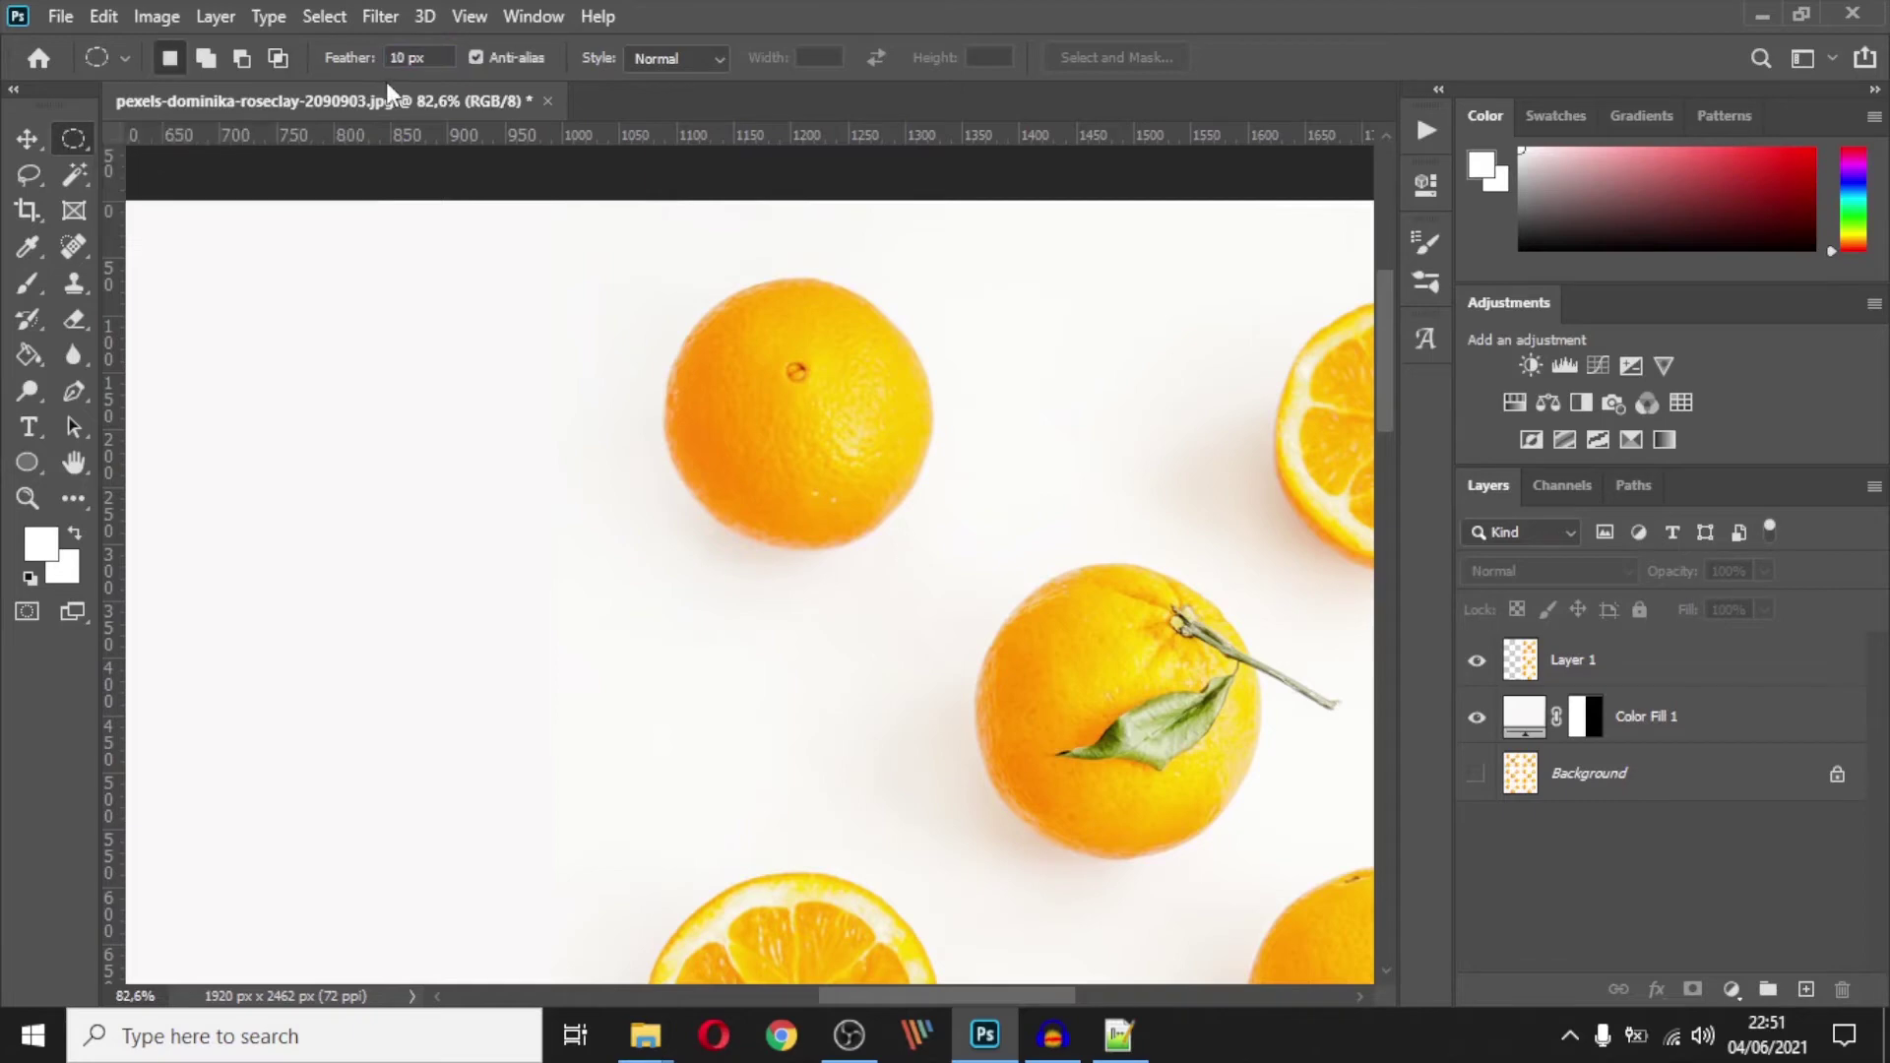
{"action": "left_click_drag", "start_coordinate": [438, 57], "coordinate": [388, 51]}
Select a circle in the centre of the top-left orange and move the cut-out piece left onto the blank area
{"action": "left_click_drag", "start_coordinate": [800, 371], "coordinate": [886, 455]}
{"action": "left_click_drag", "start_coordinate": [811, 356], "coordinate": [534, 403]}
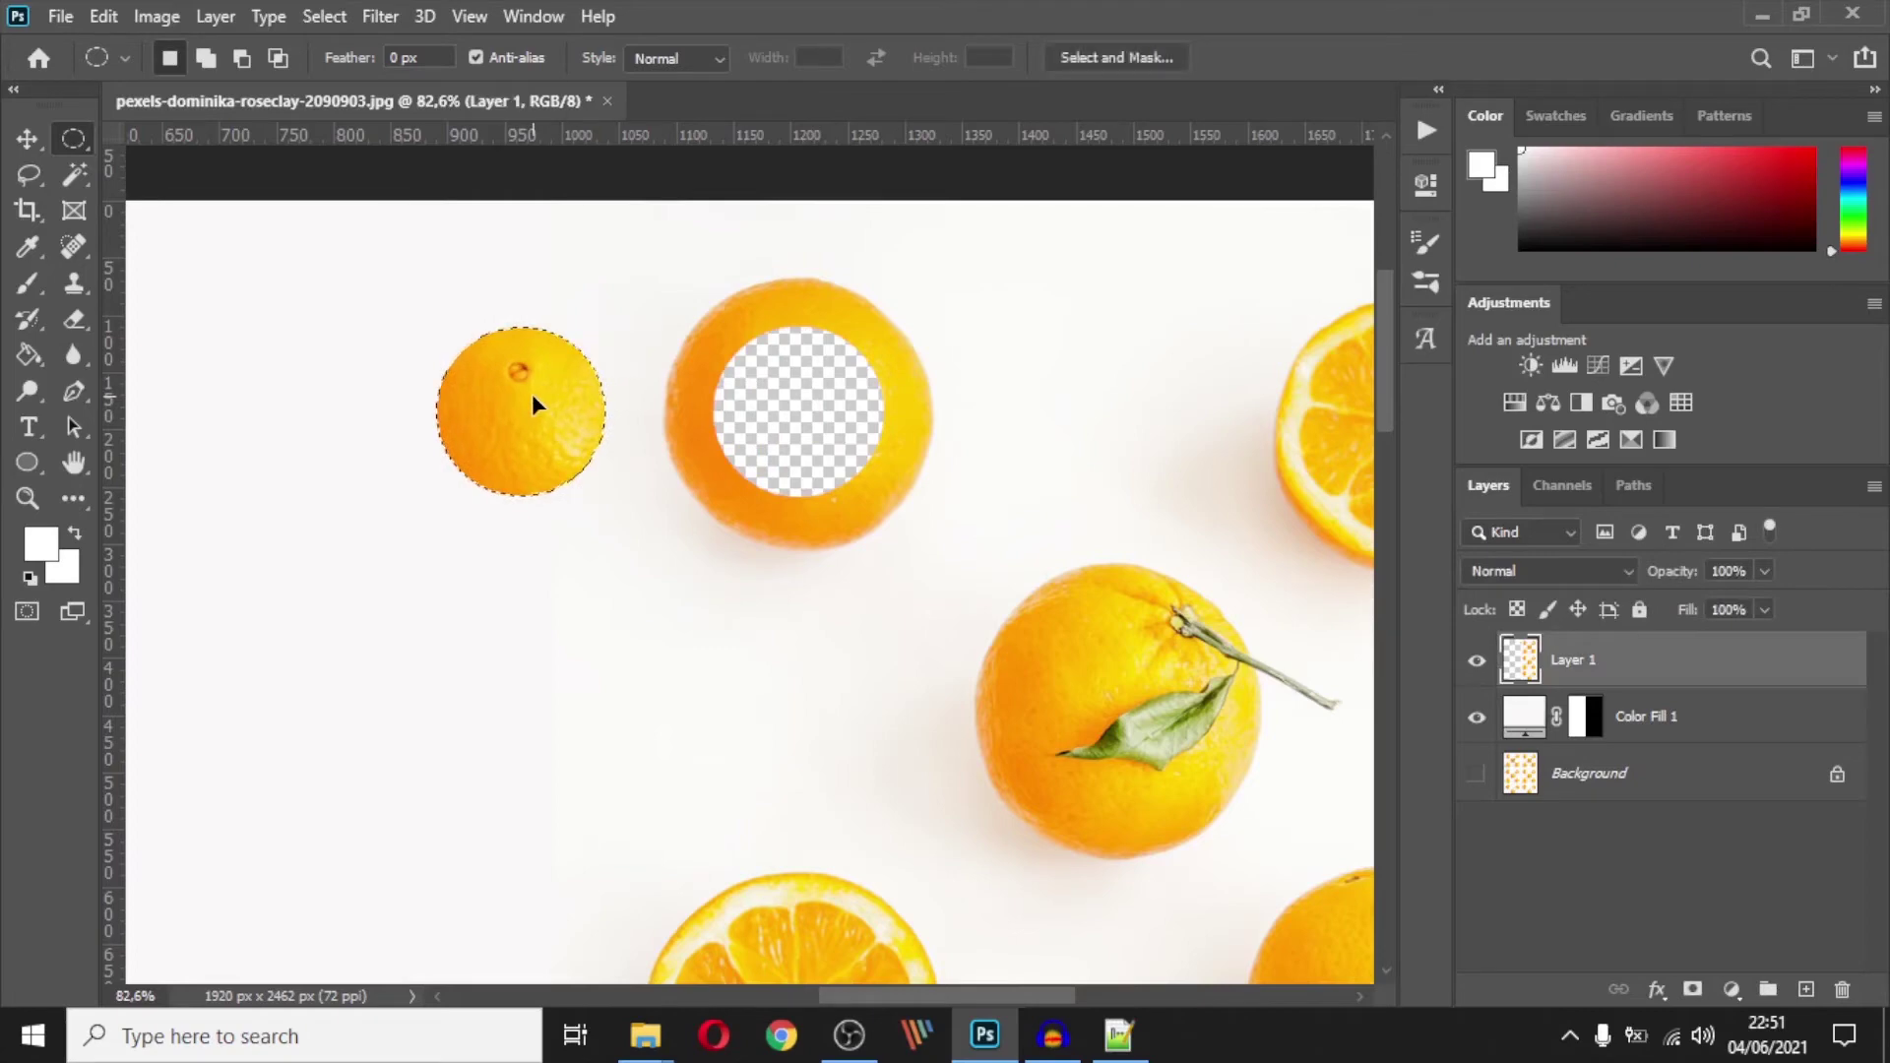
{"action": "key", "text": "v"}
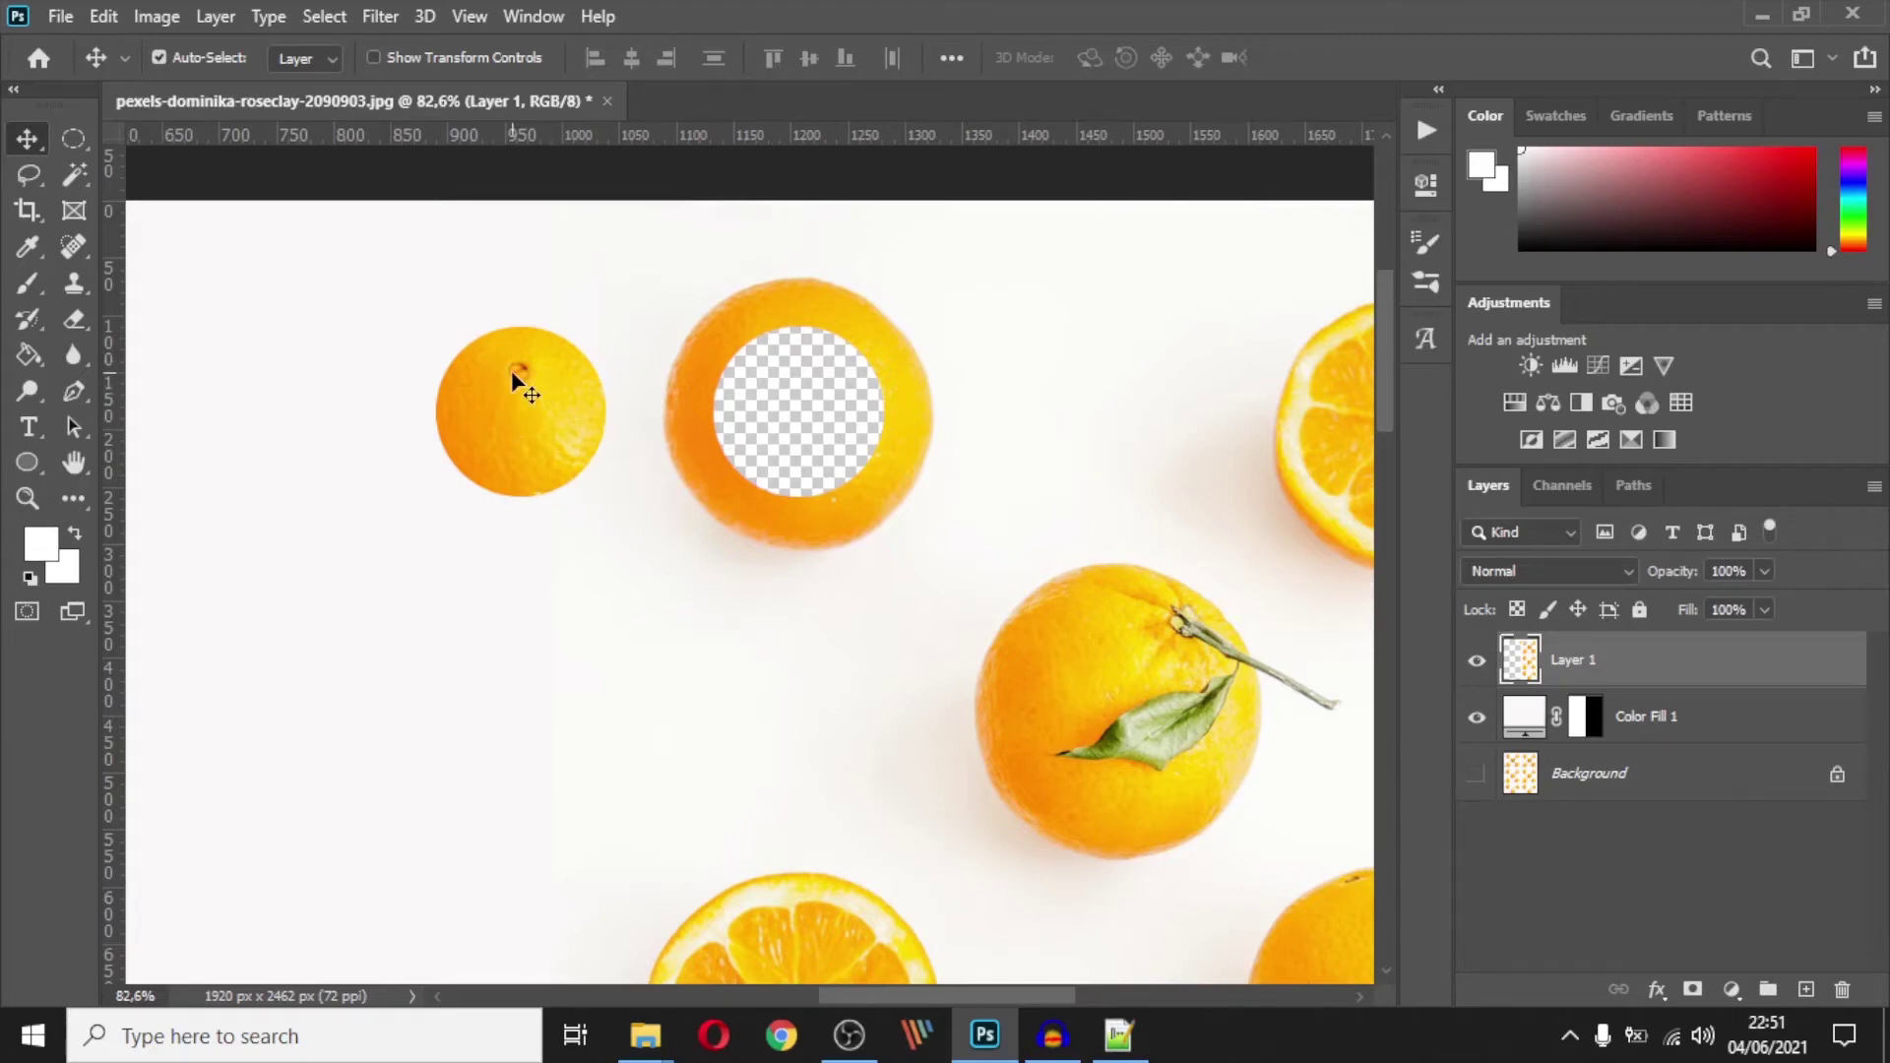
Set the Elliptical Marquee's feather to 10 px and move a circle cut from the lower whole orange onto the blank area beside it
{"action": "scroll", "coordinate": [622, 520], "scroll_direction": "down", "scroll_amount": 1}
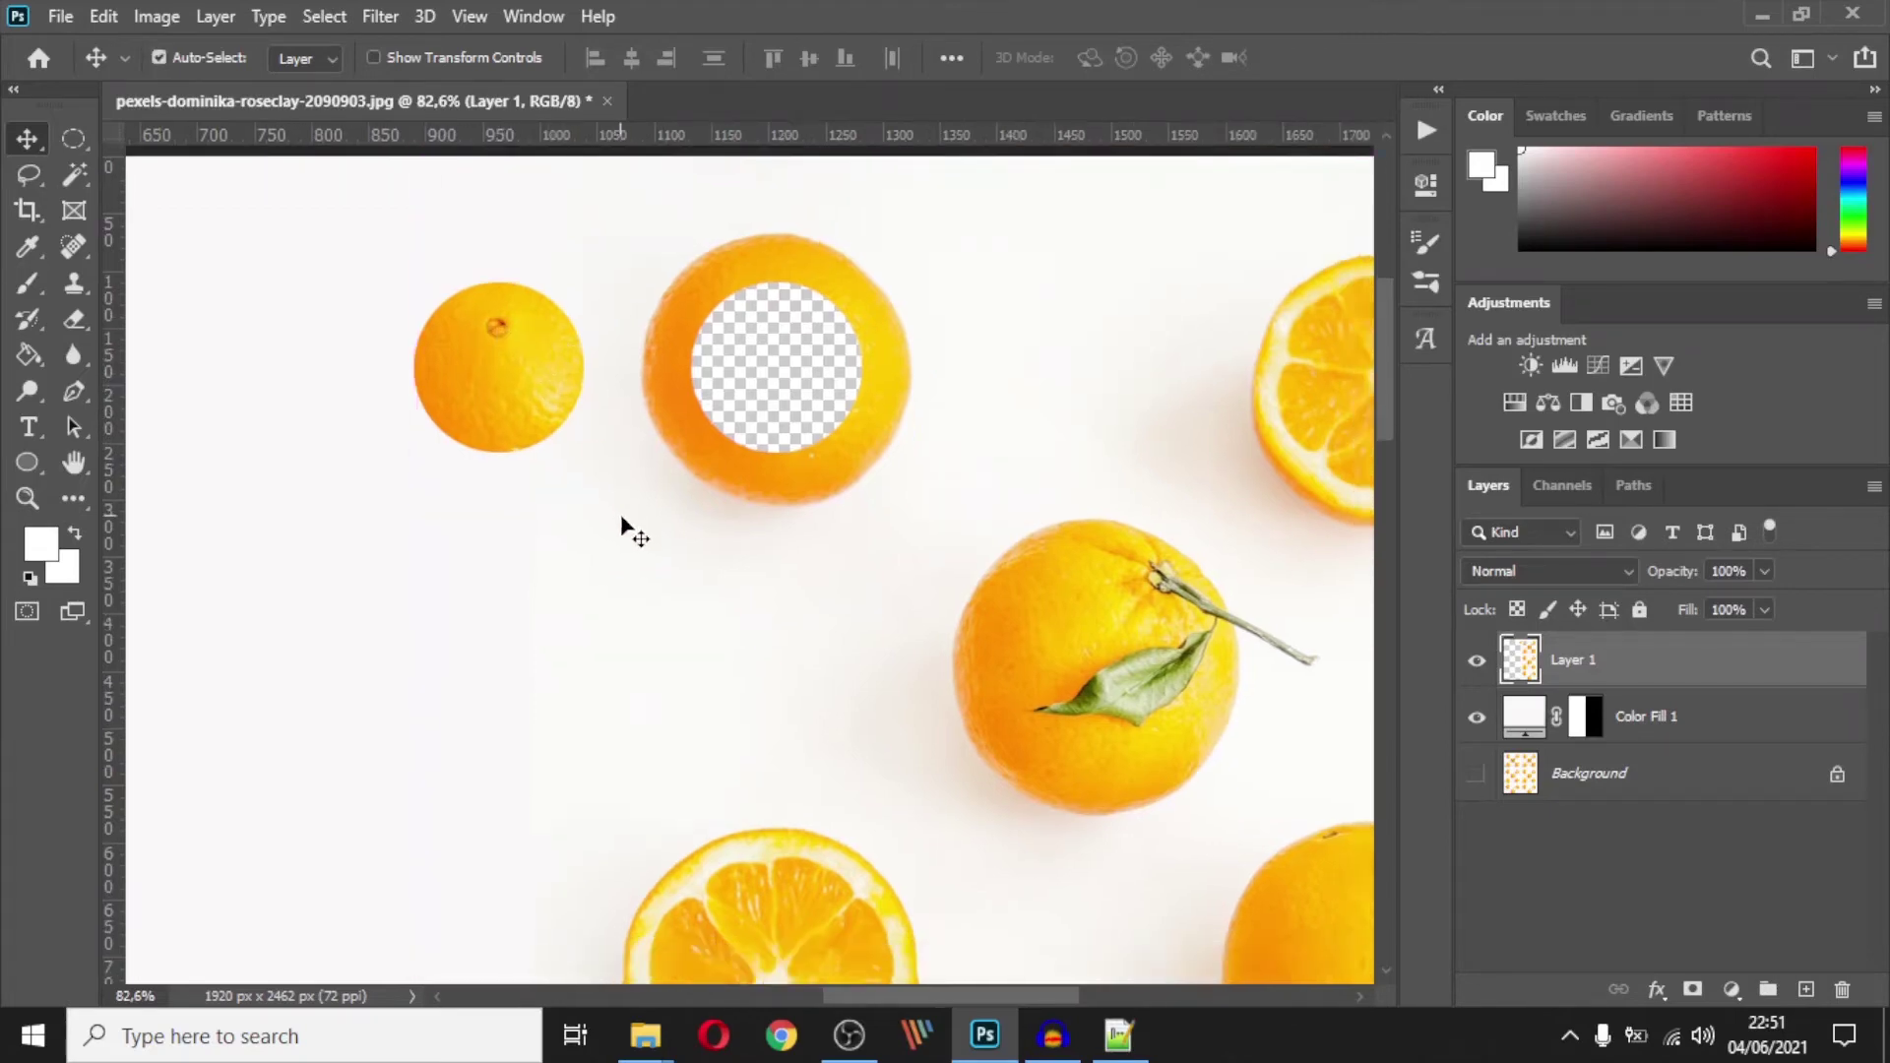
{"action": "scroll", "coordinate": [629, 512], "scroll_direction": "down", "scroll_amount": 10}
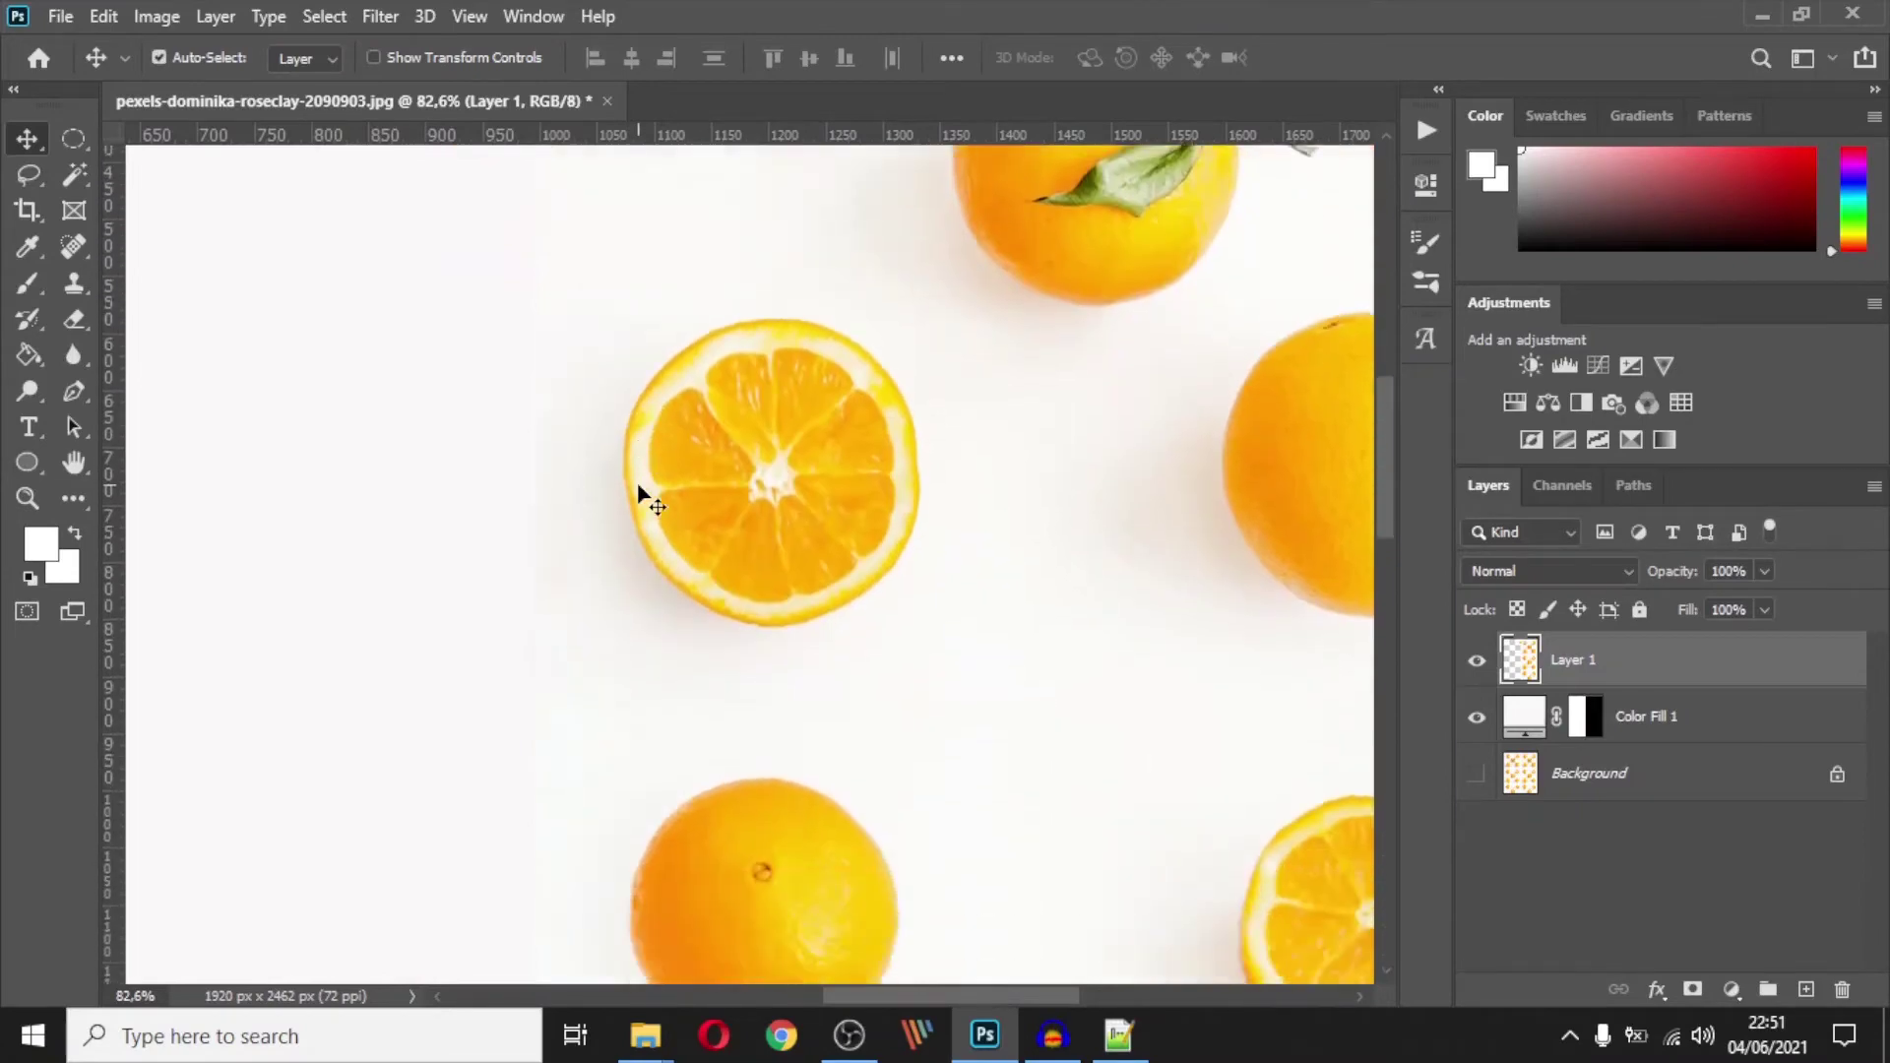
{"action": "scroll", "coordinate": [641, 493], "scroll_direction": "down", "scroll_amount": 7}
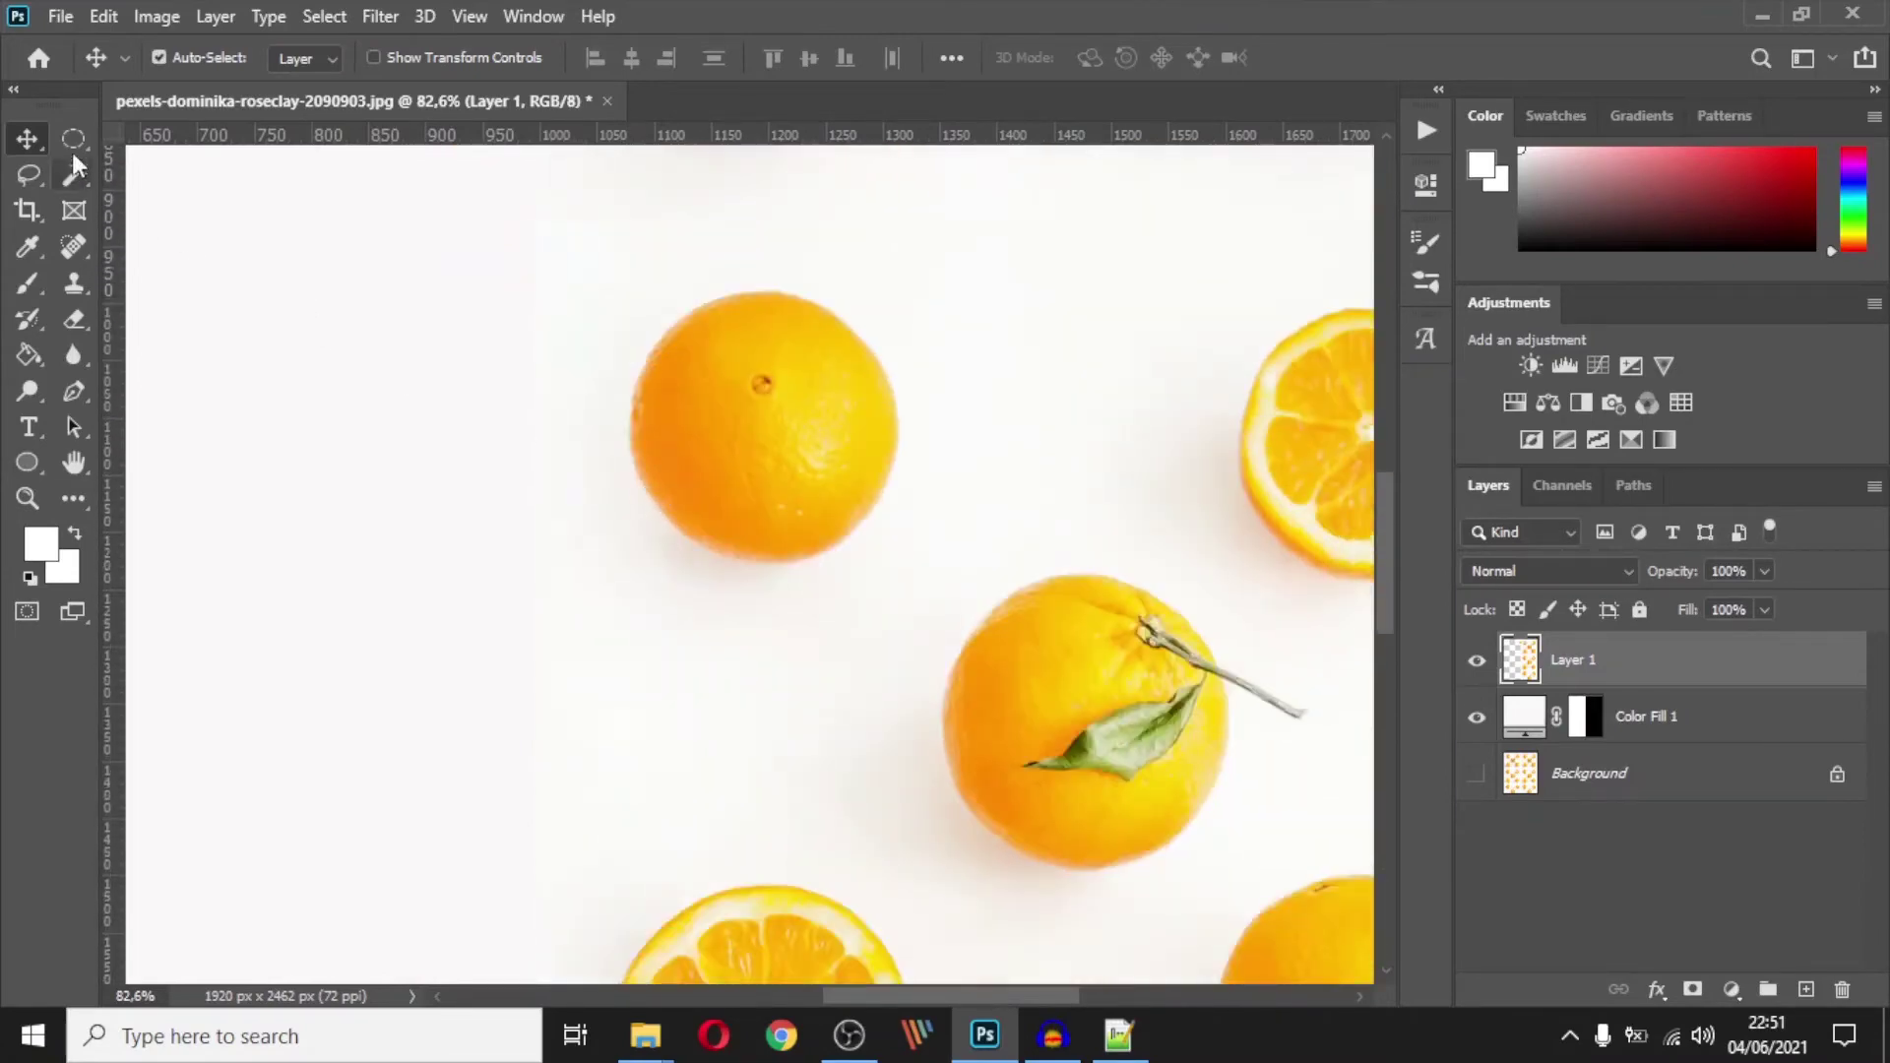
{"action": "left_click", "coordinate": [71, 138]}
{"action": "left_click", "coordinate": [442, 59]}
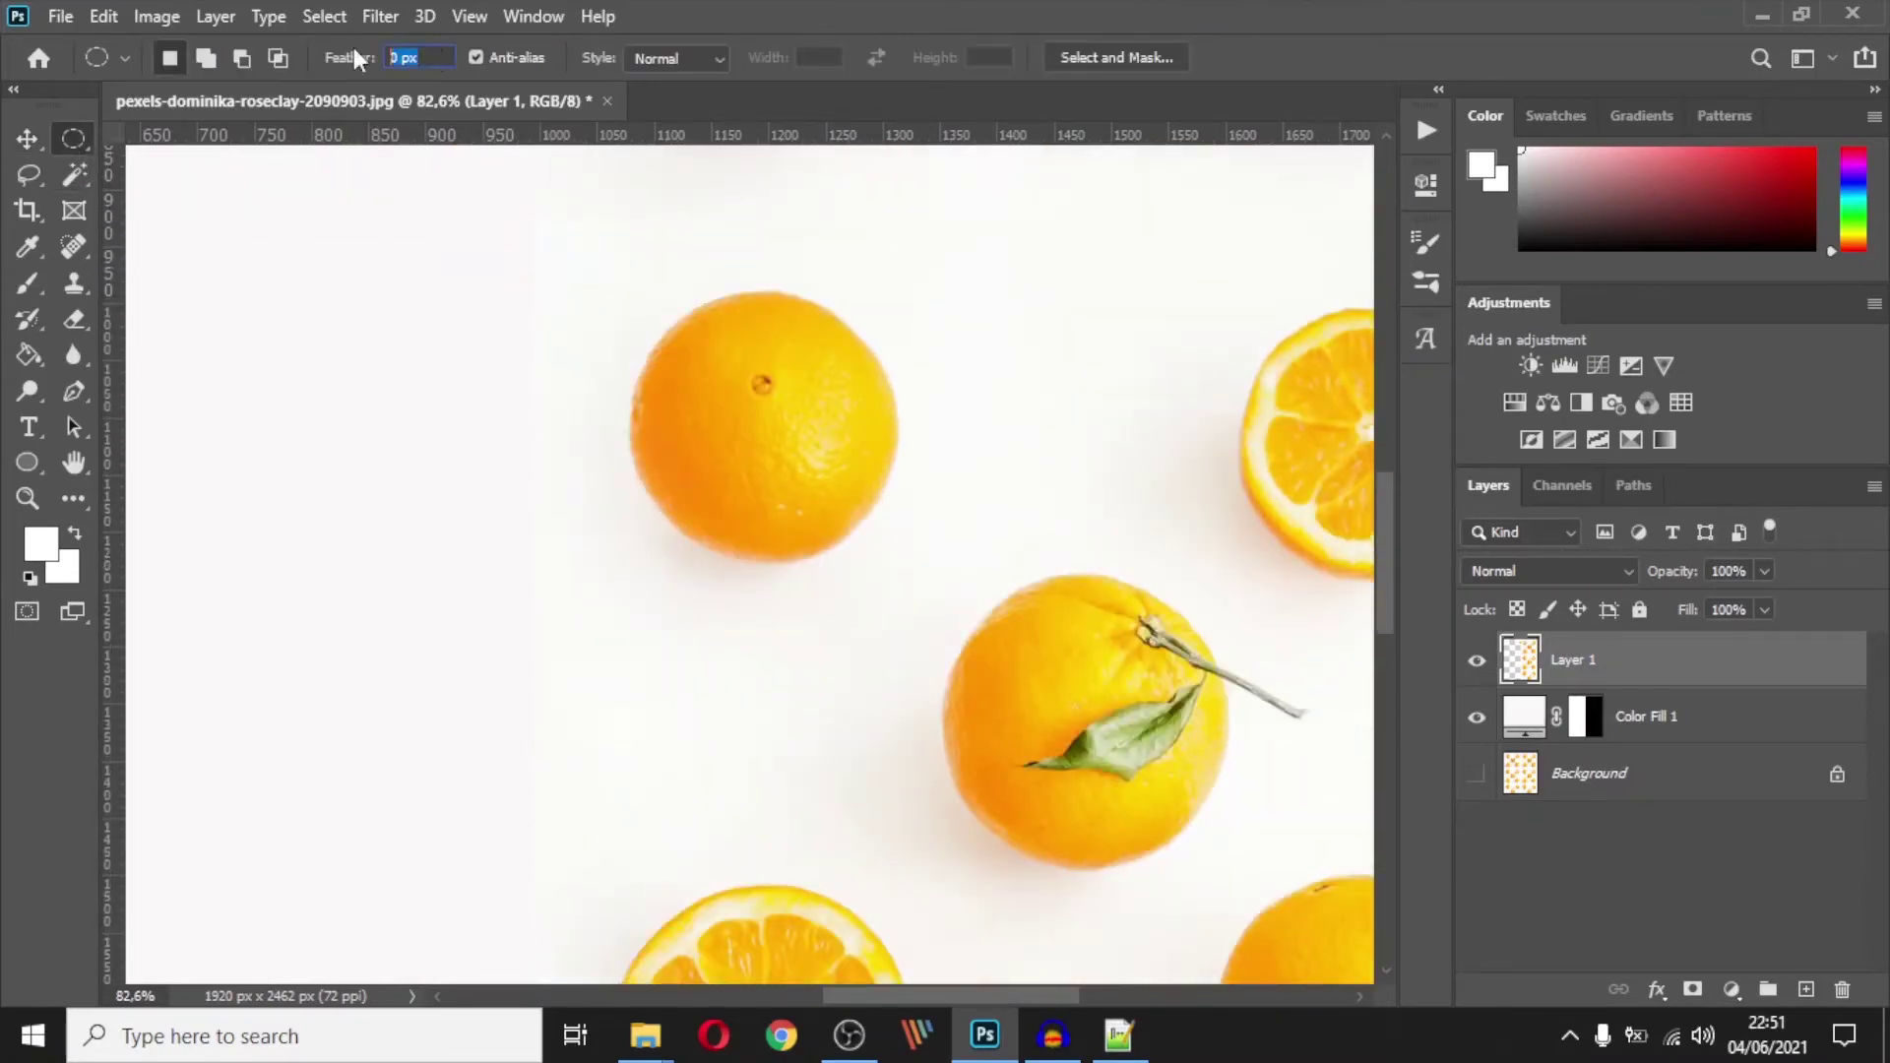
{"action": "type", "text": "10"}
{"action": "key", "text": "Return"}
{"action": "left_click_drag", "start_coordinate": [756, 391], "coordinate": [475, 409]}
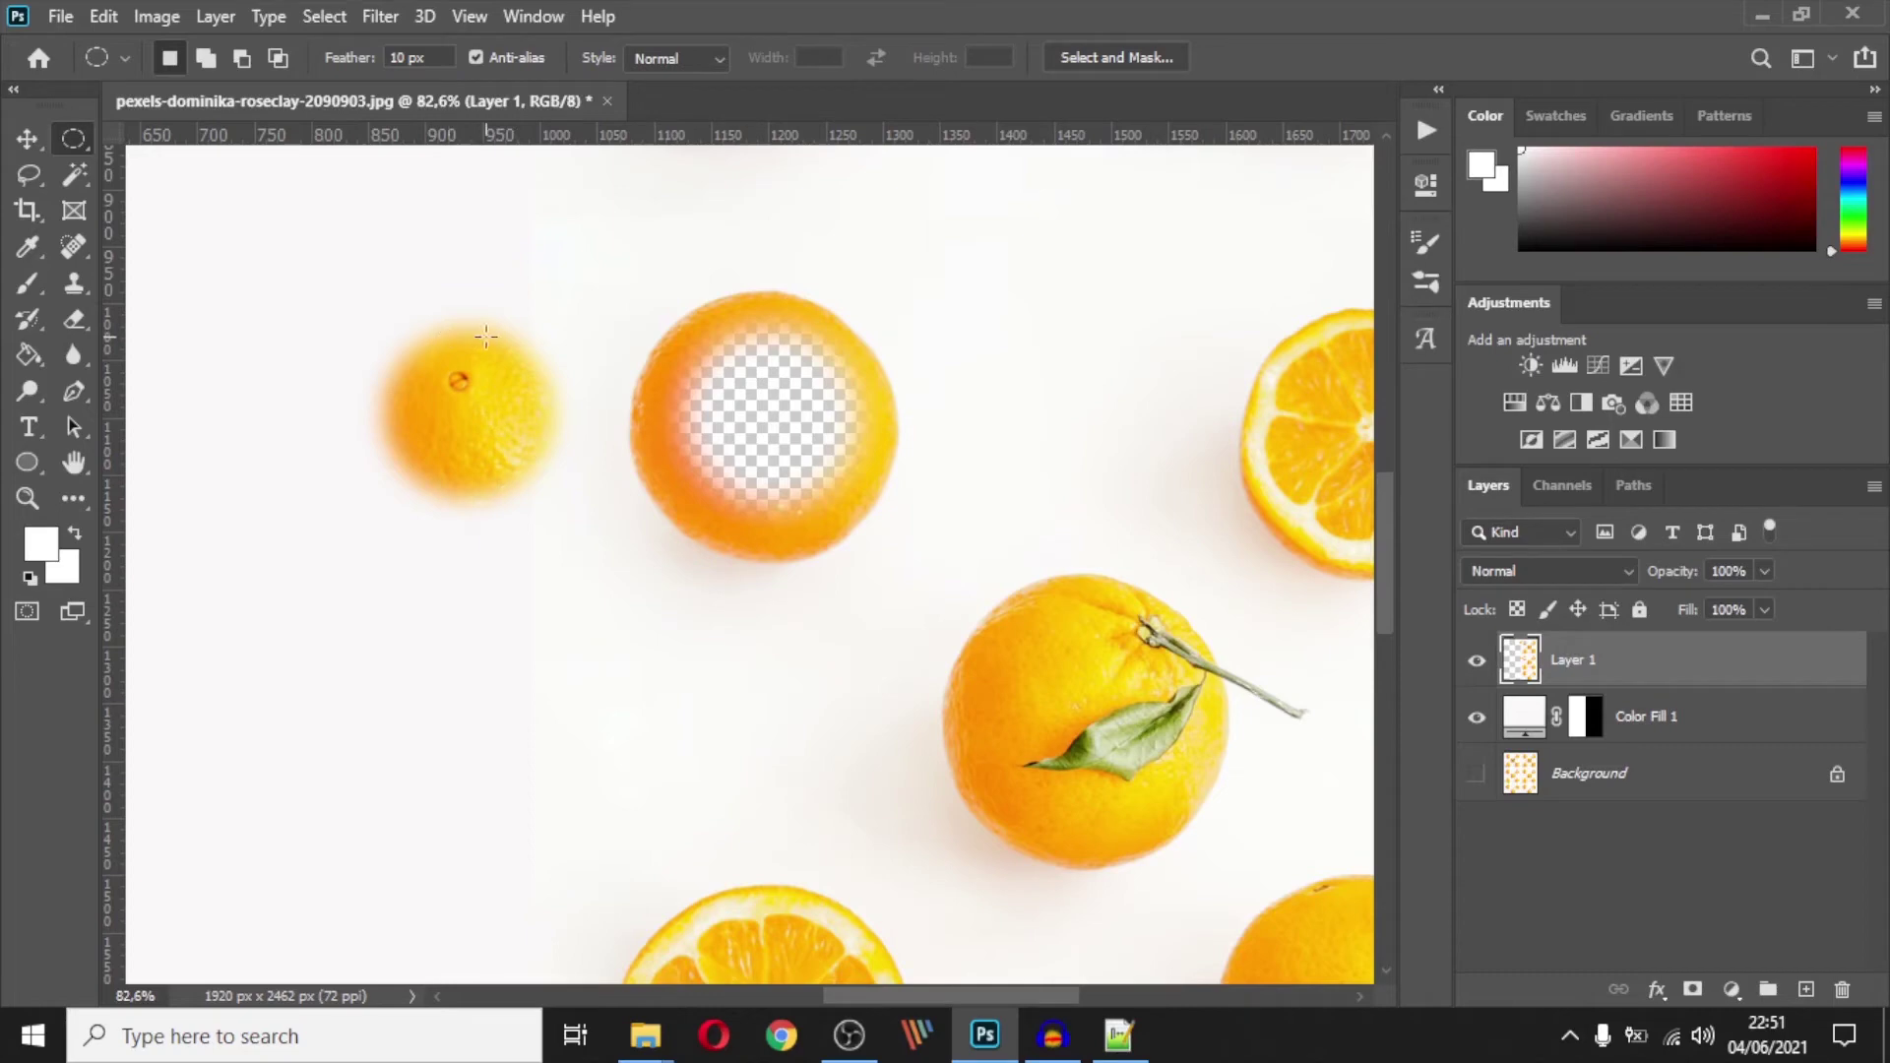
{"action": "key", "text": "v"}
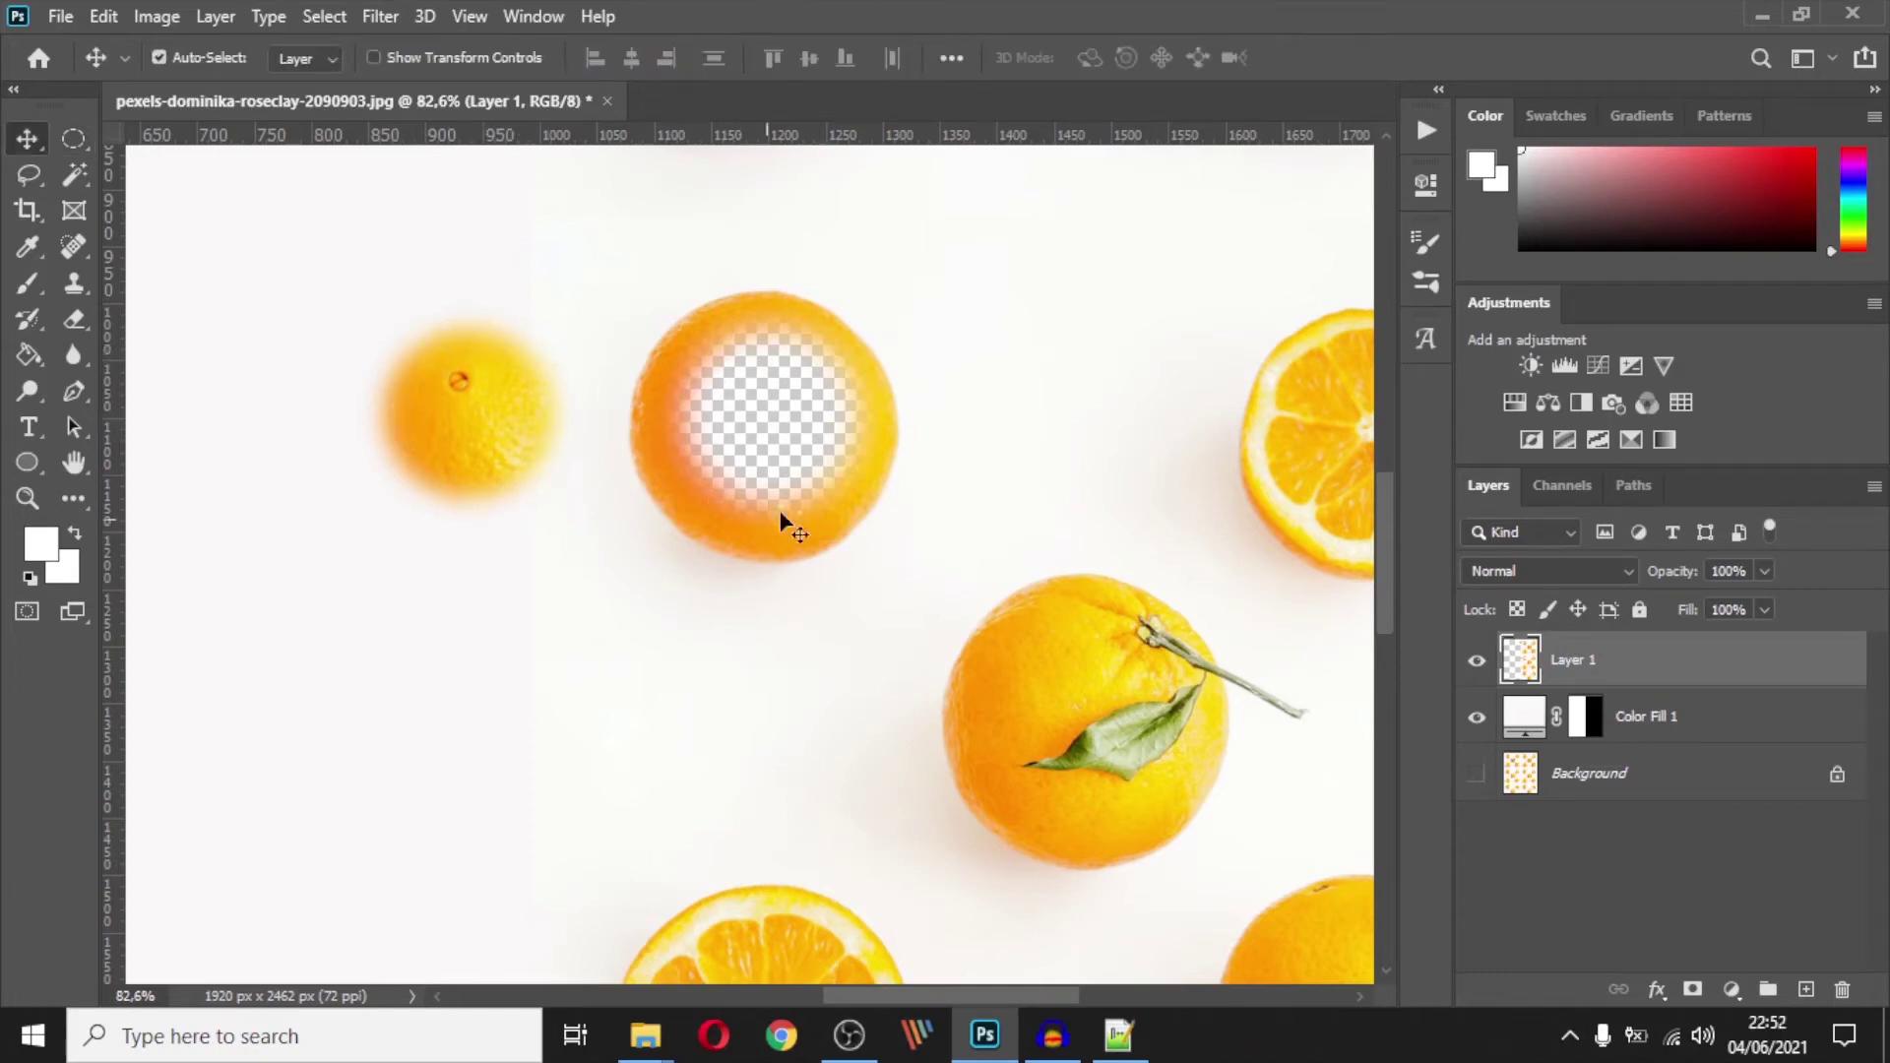
Compare the edges of the feathered cutout with those of the unfeathered cutout at the top of the image
{"action": "scroll", "coordinate": [434, 455], "scroll_direction": "up", "scroll_amount": 2}
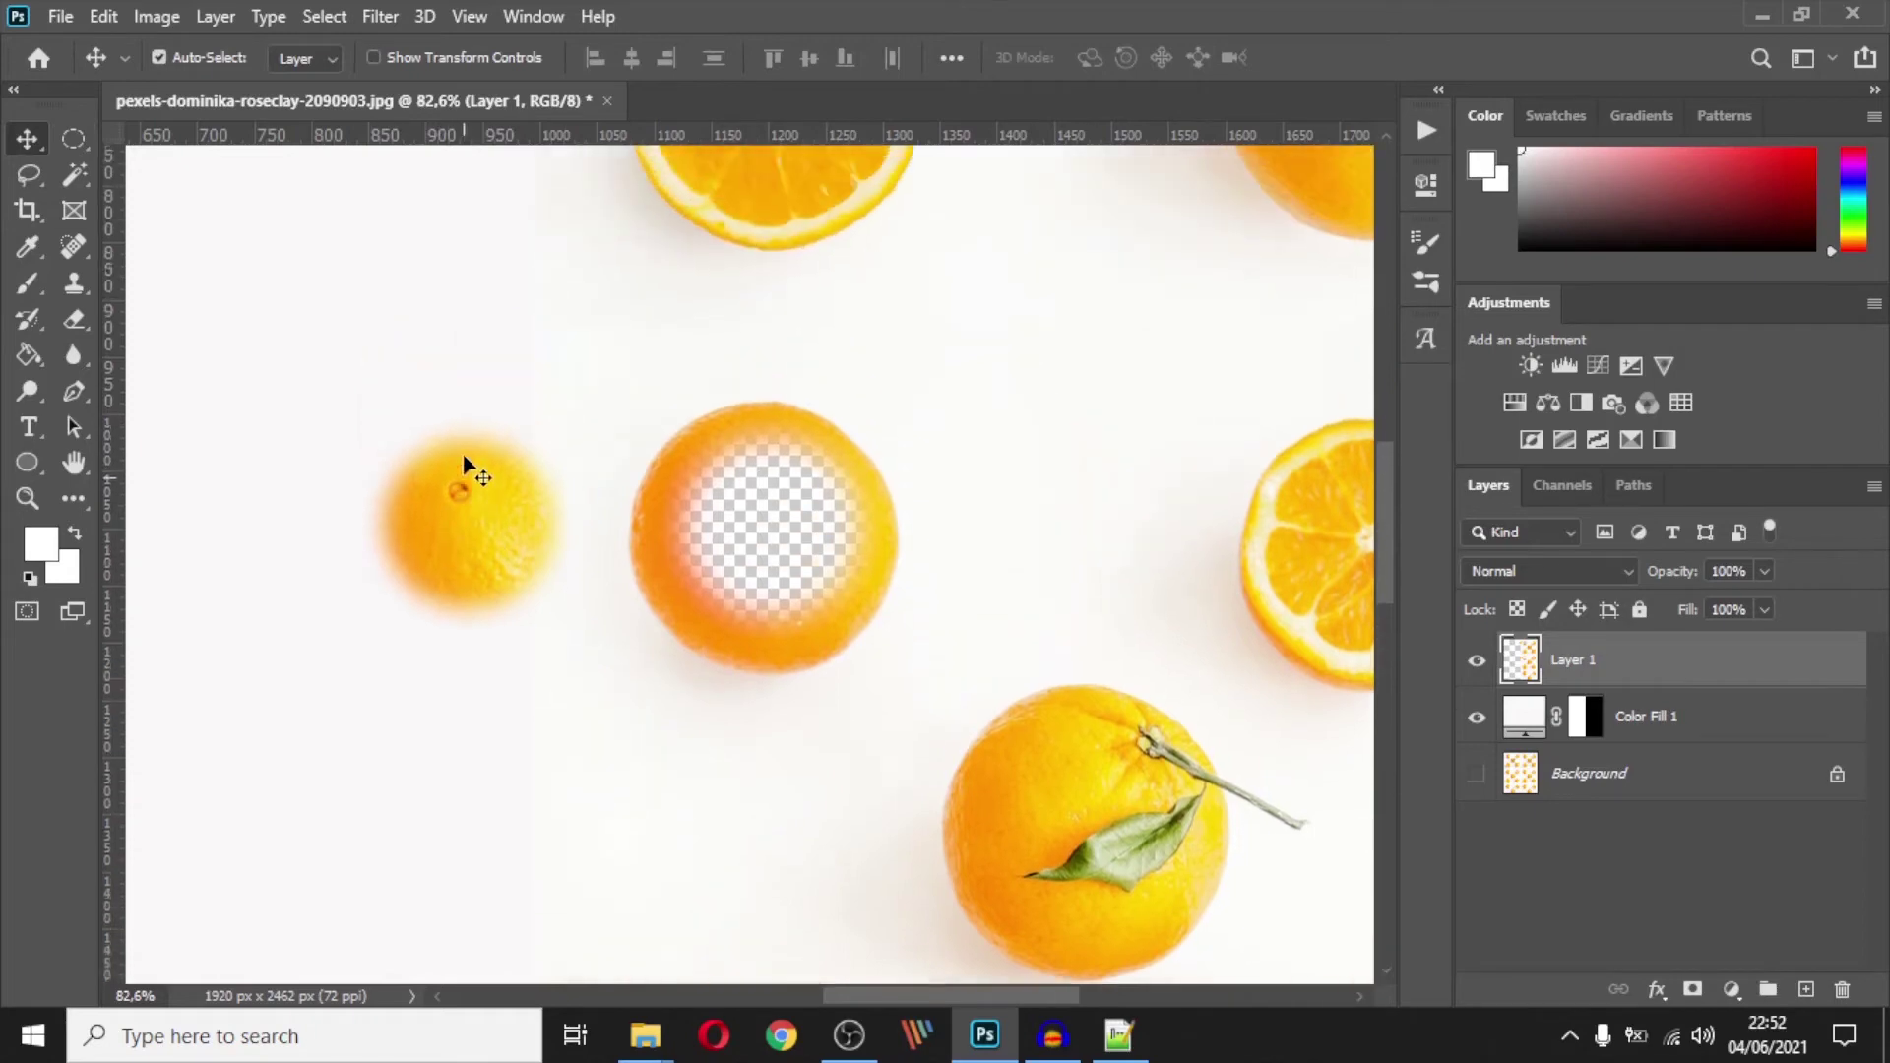
{"action": "scroll", "coordinate": [468, 468], "scroll_direction": "up", "scroll_amount": 8}
{"action": "scroll", "coordinate": [473, 472], "scroll_direction": "down", "scroll_amount": 14}
{"action": "scroll", "coordinate": [482, 453], "scroll_direction": "up", "scroll_amount": 5}
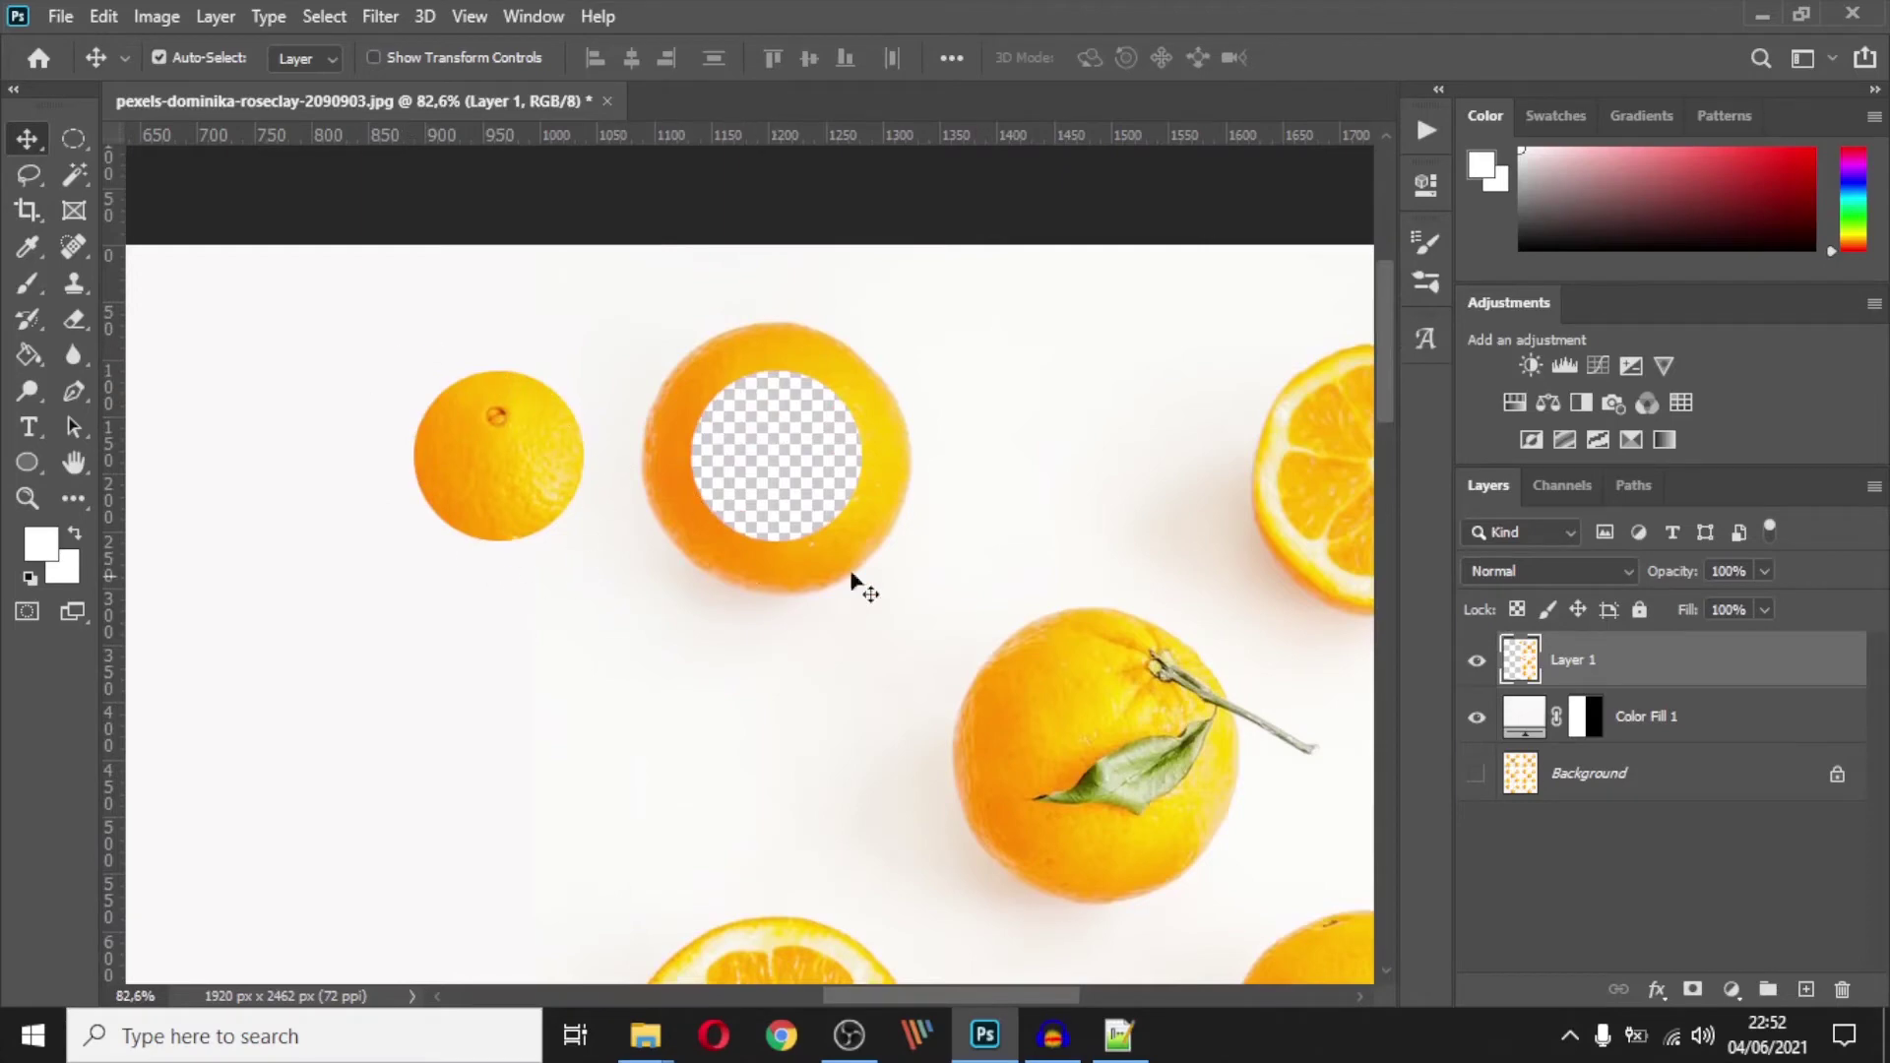
Try the Fixed Ratio and Fixed Size styles for the Elliptical Marquee and return the style to Normal
{"action": "left_click", "coordinate": [77, 140]}
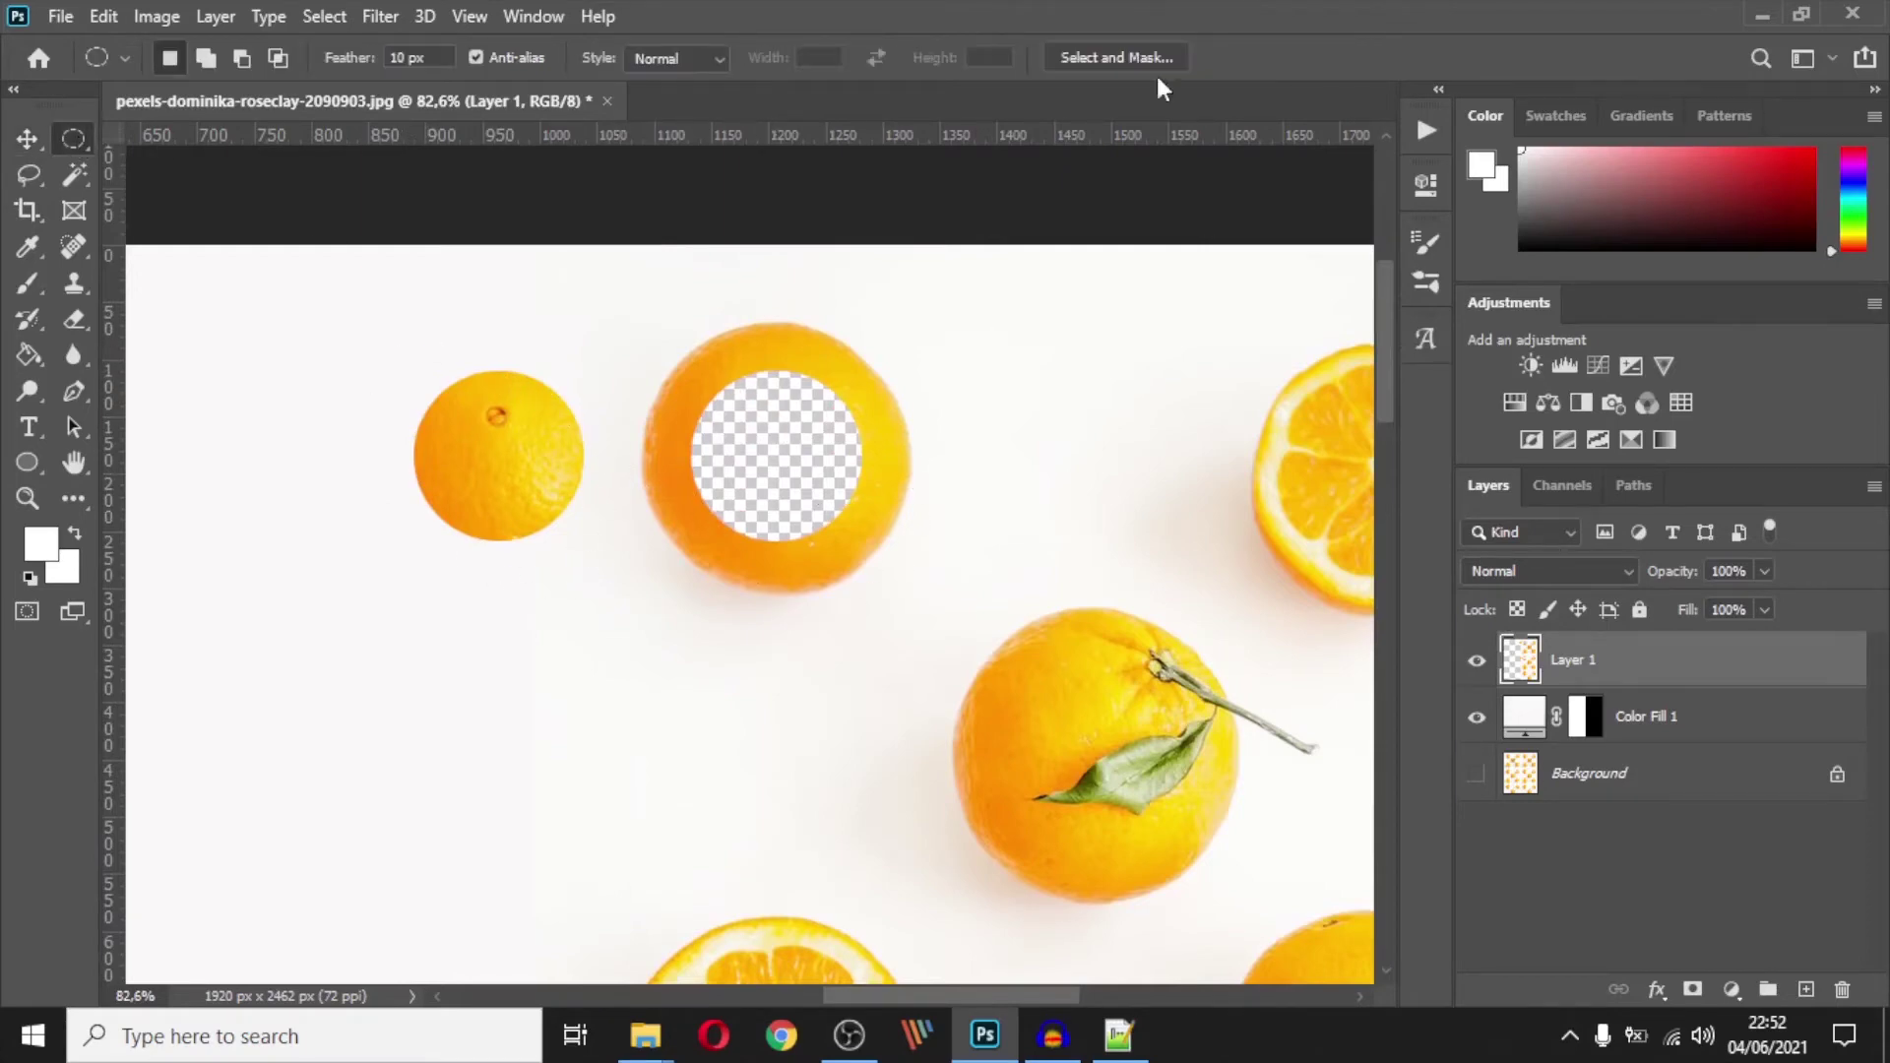
{"action": "left_click", "coordinate": [717, 54]}
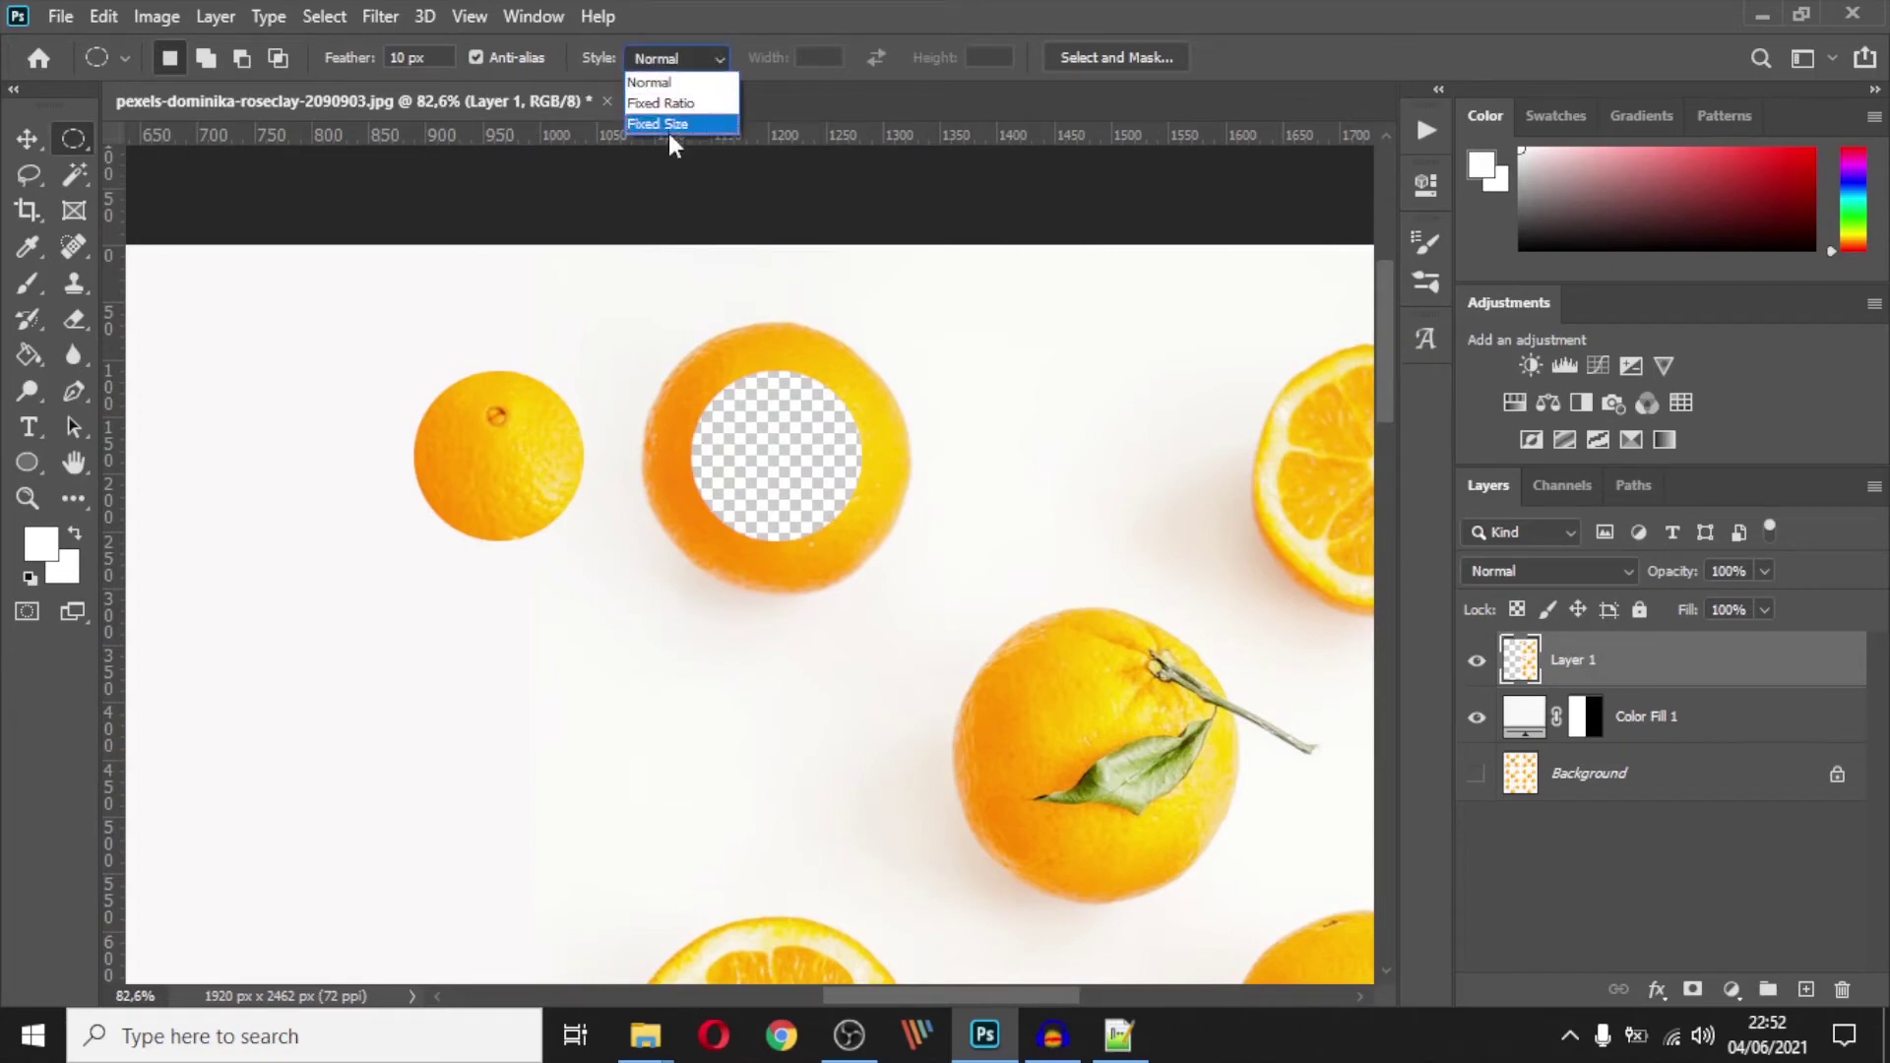
{"action": "left_click", "coordinate": [679, 80]}
{"action": "left_click", "coordinate": [679, 59]}
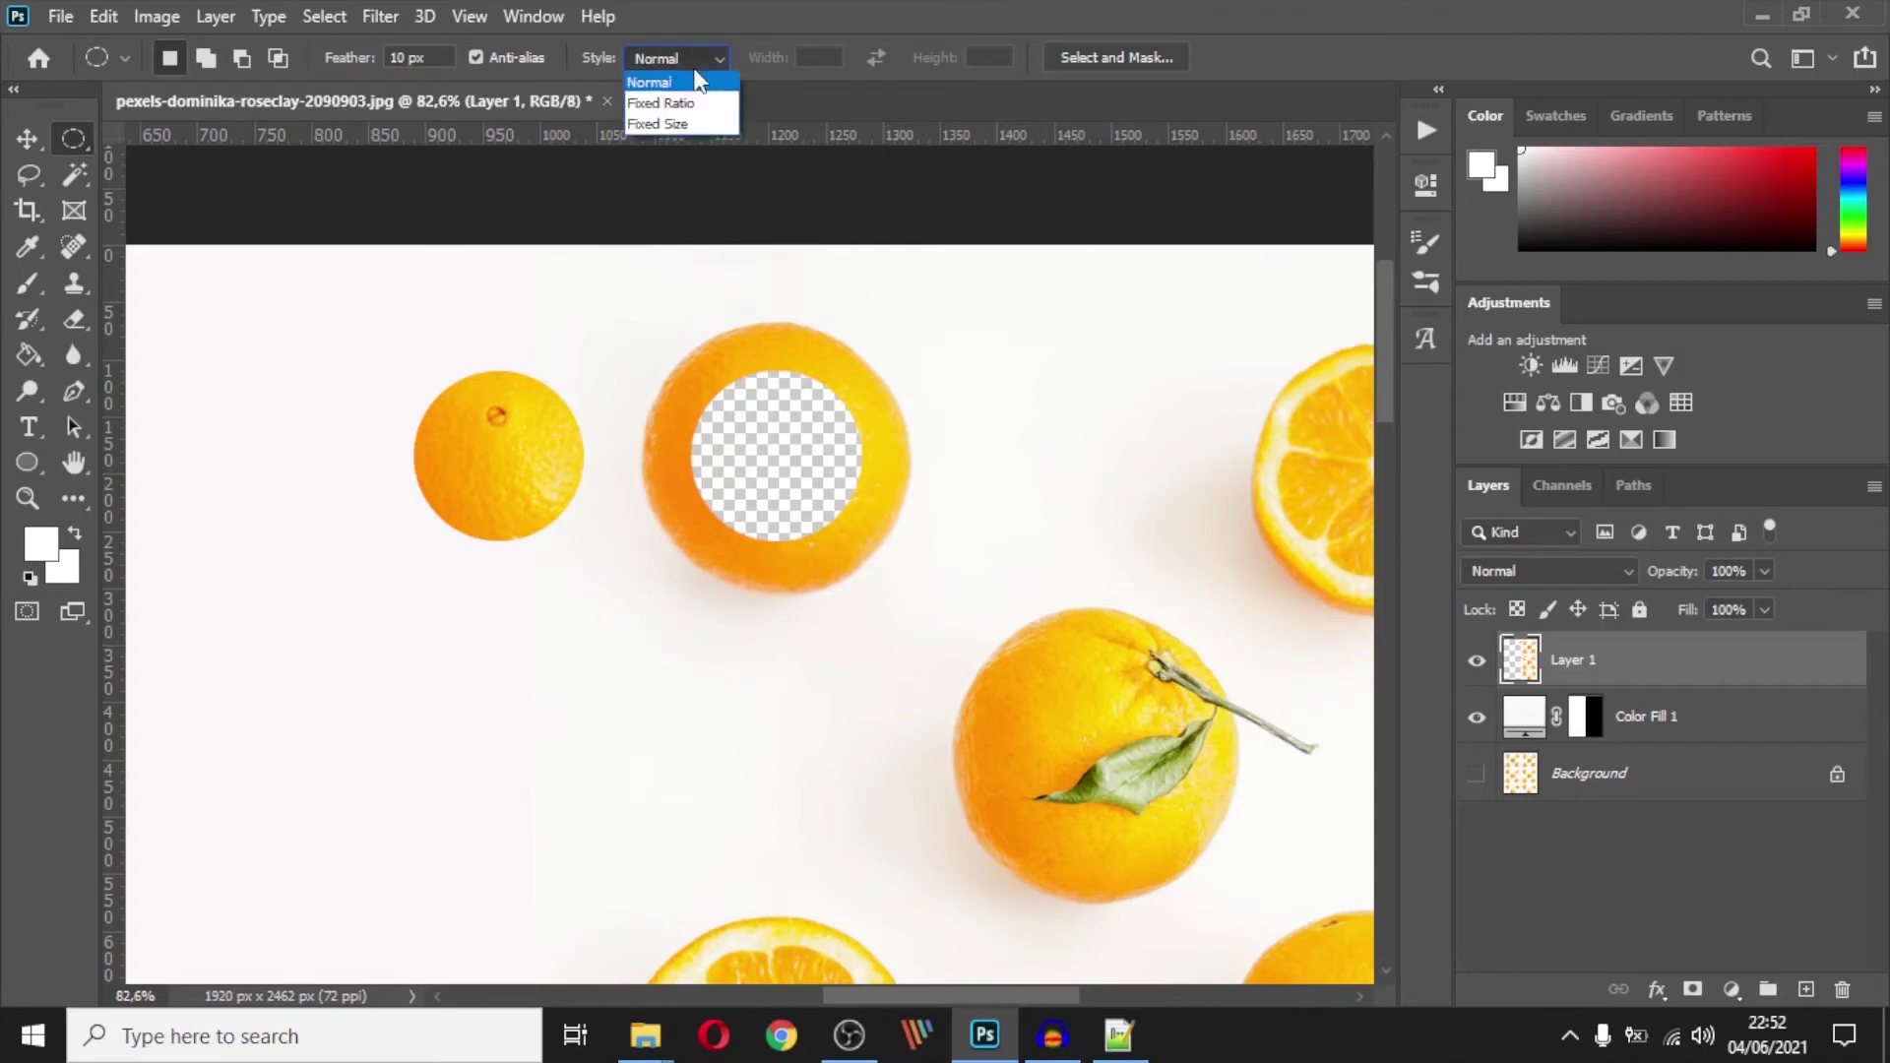
{"action": "left_click", "coordinate": [684, 102]}
{"action": "left_click", "coordinate": [711, 61]}
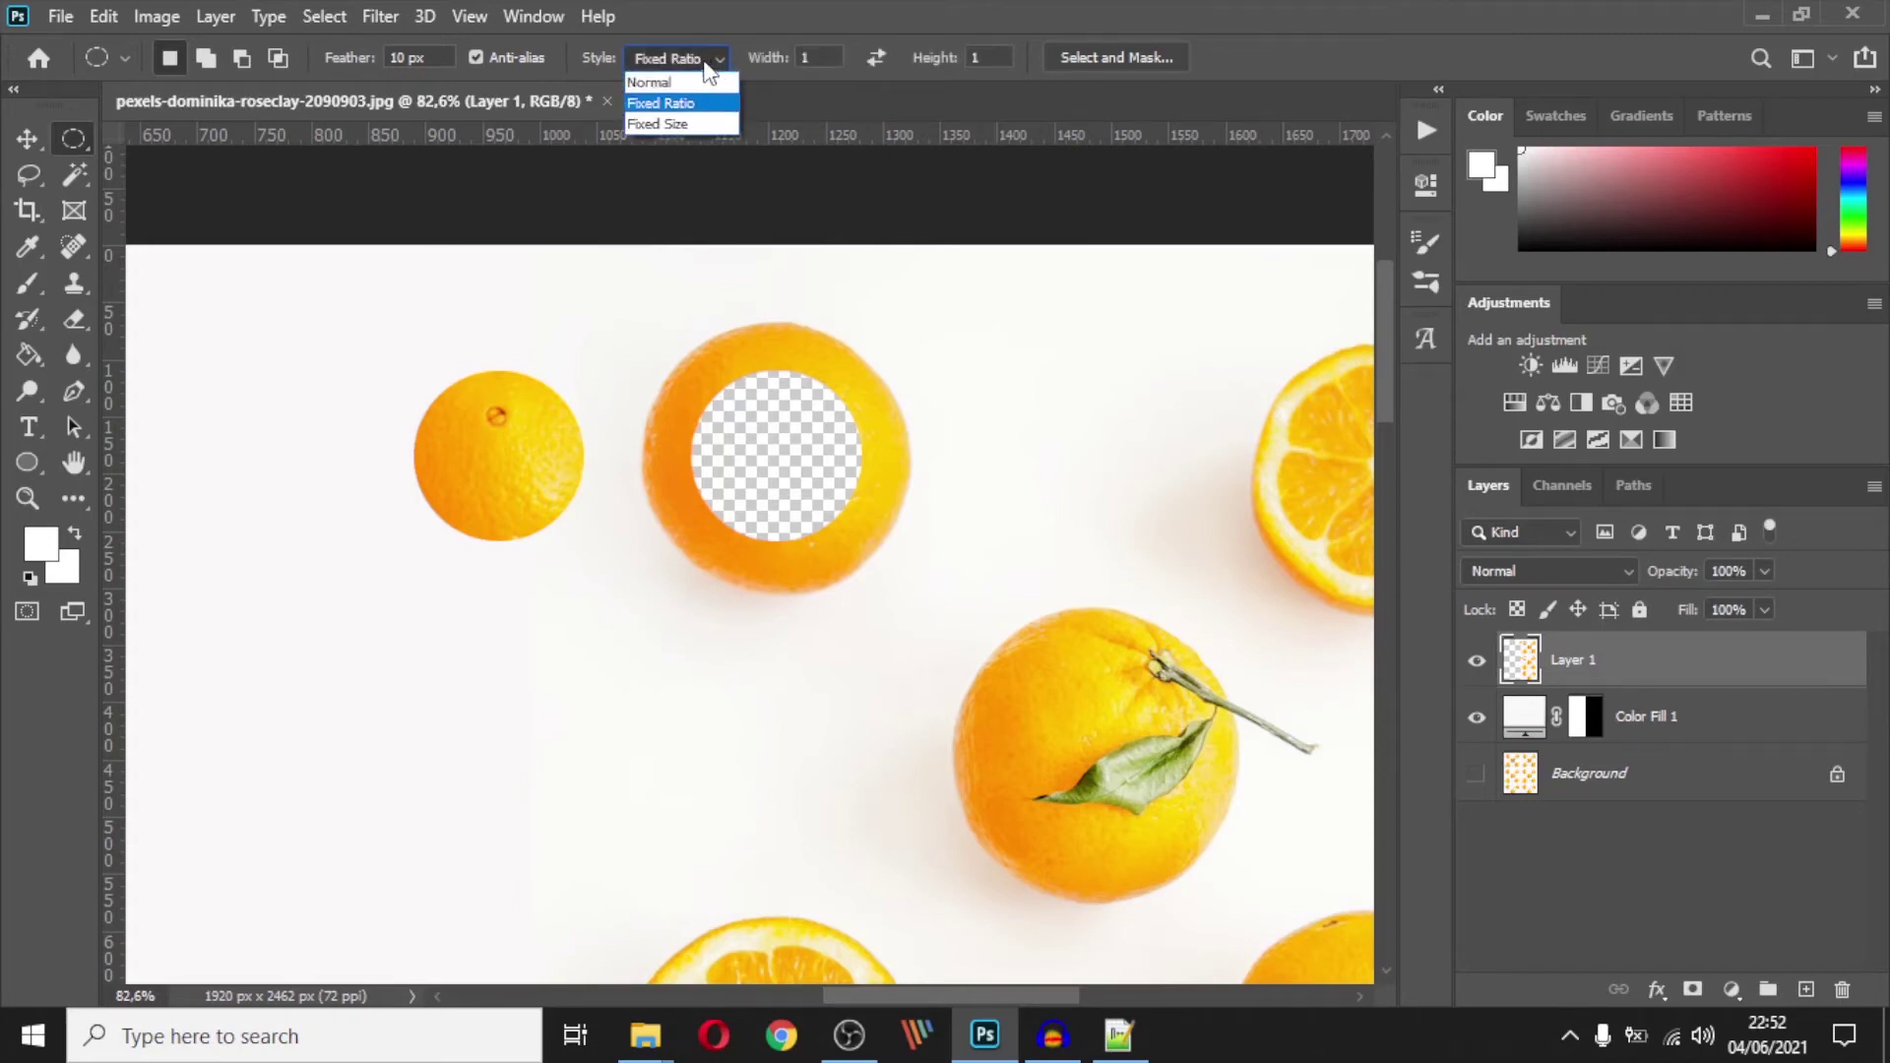
{"action": "left_click", "coordinate": [658, 120]}
{"action": "left_click", "coordinate": [707, 60]}
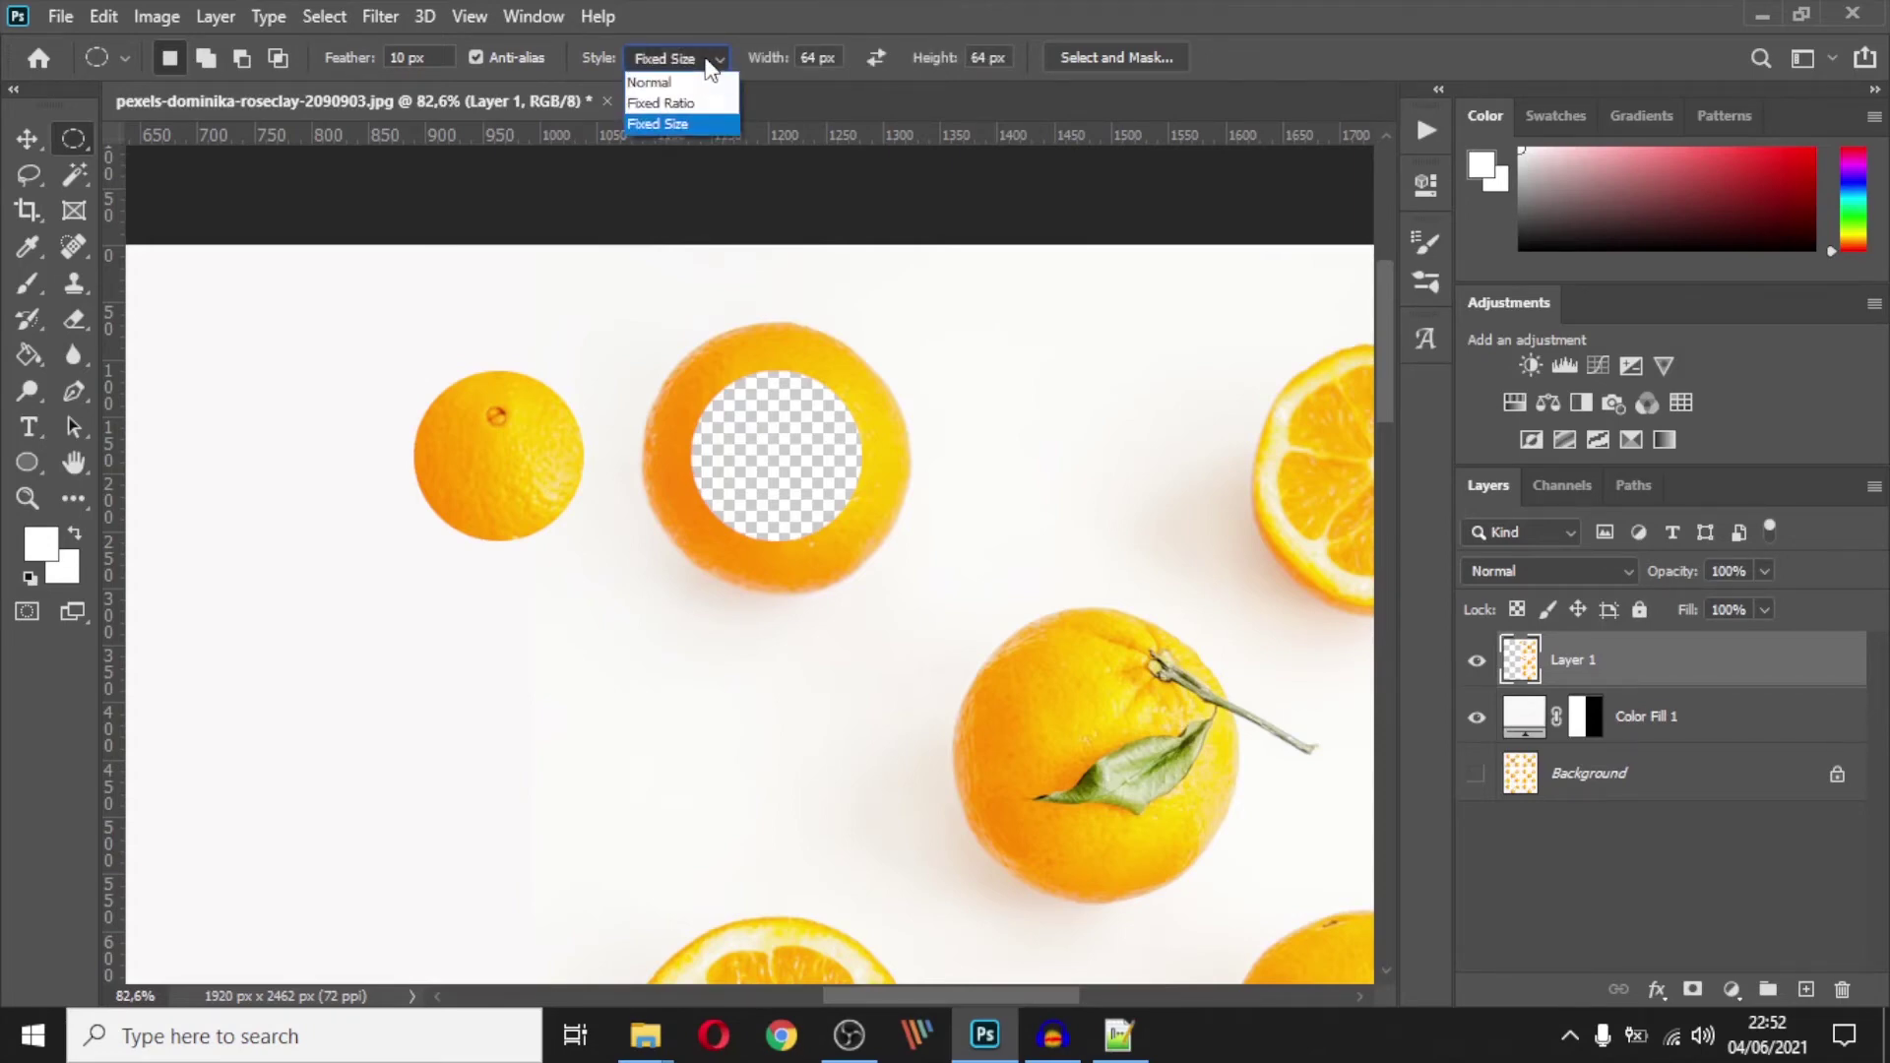
{"action": "left_click", "coordinate": [709, 83]}
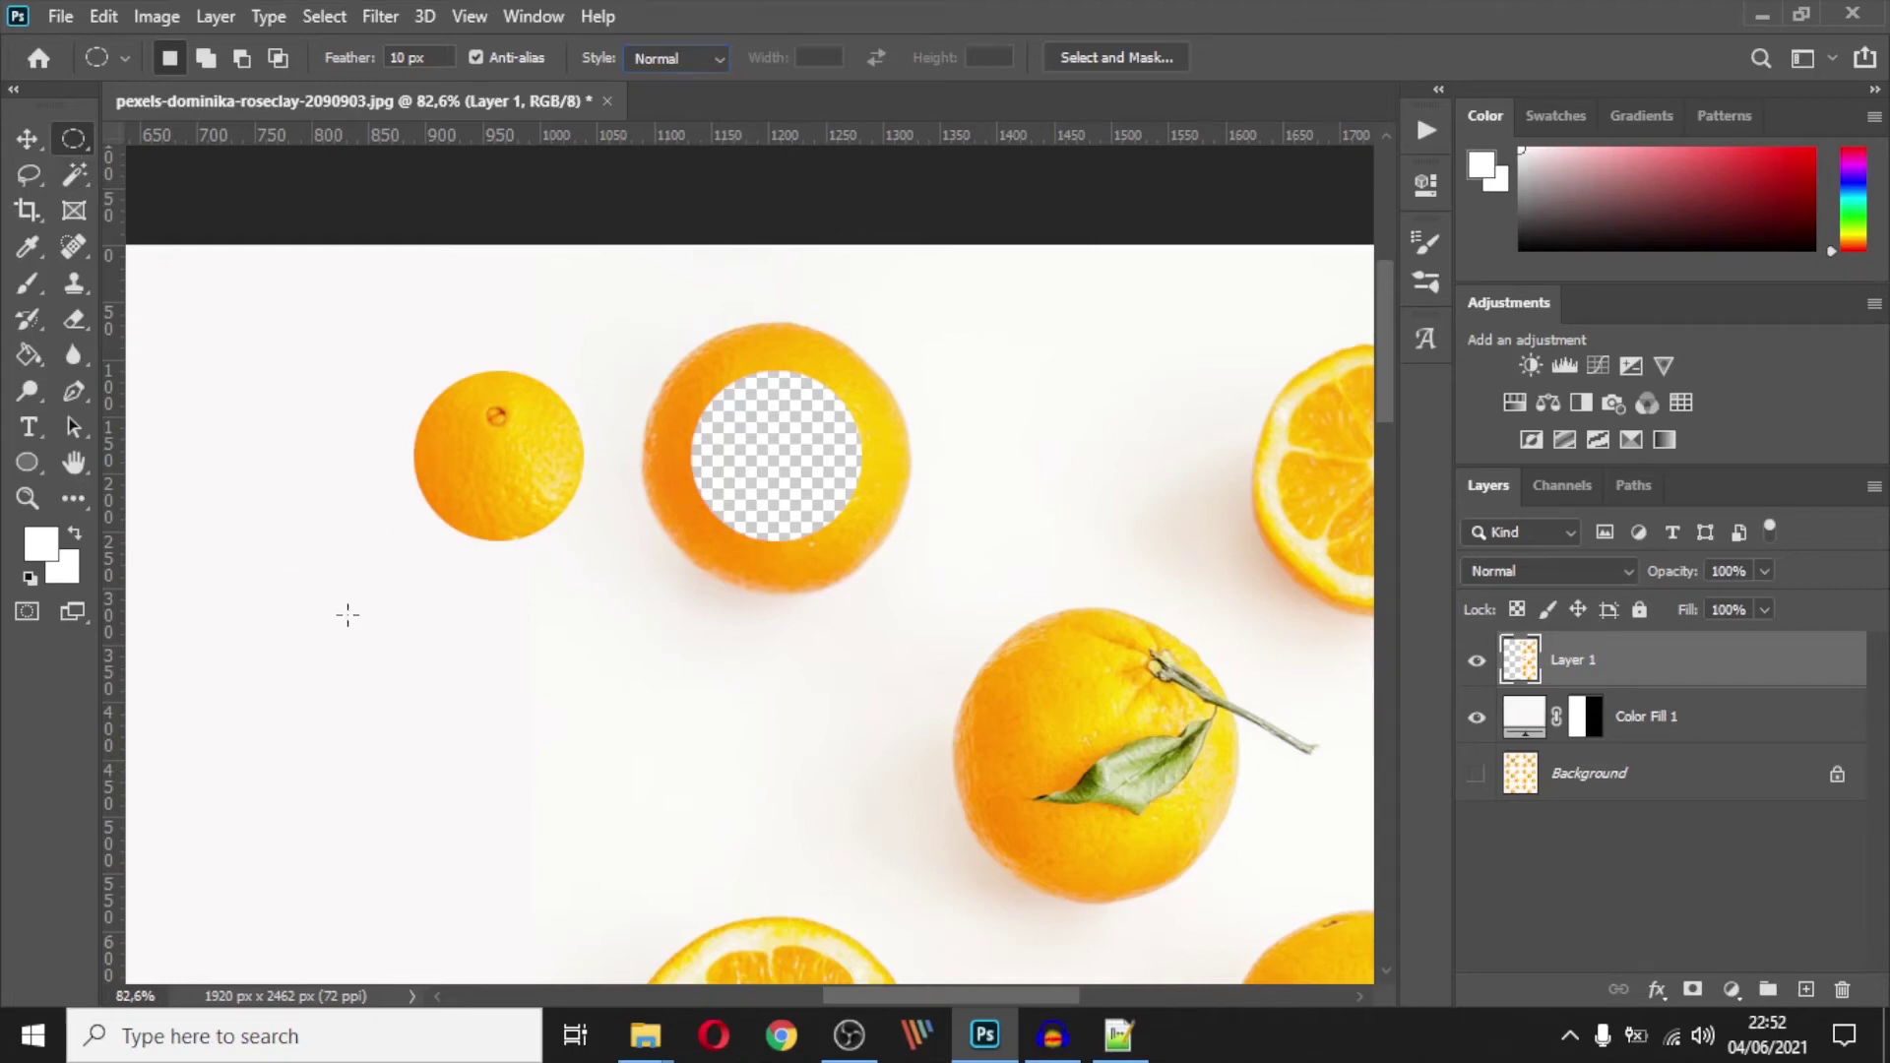
Draw freely proportioned Elliptical Marquee selections on the blank area, ending with a tall narrow ellipse beside the small orange cutout
{"action": "left_click_drag", "start_coordinate": [348, 615], "coordinate": [610, 809]}
{"action": "scroll", "coordinate": [405, 666], "scroll_direction": "down", "scroll_amount": 1}
{"action": "left_click_drag", "start_coordinate": [201, 298], "coordinate": [345, 793]}
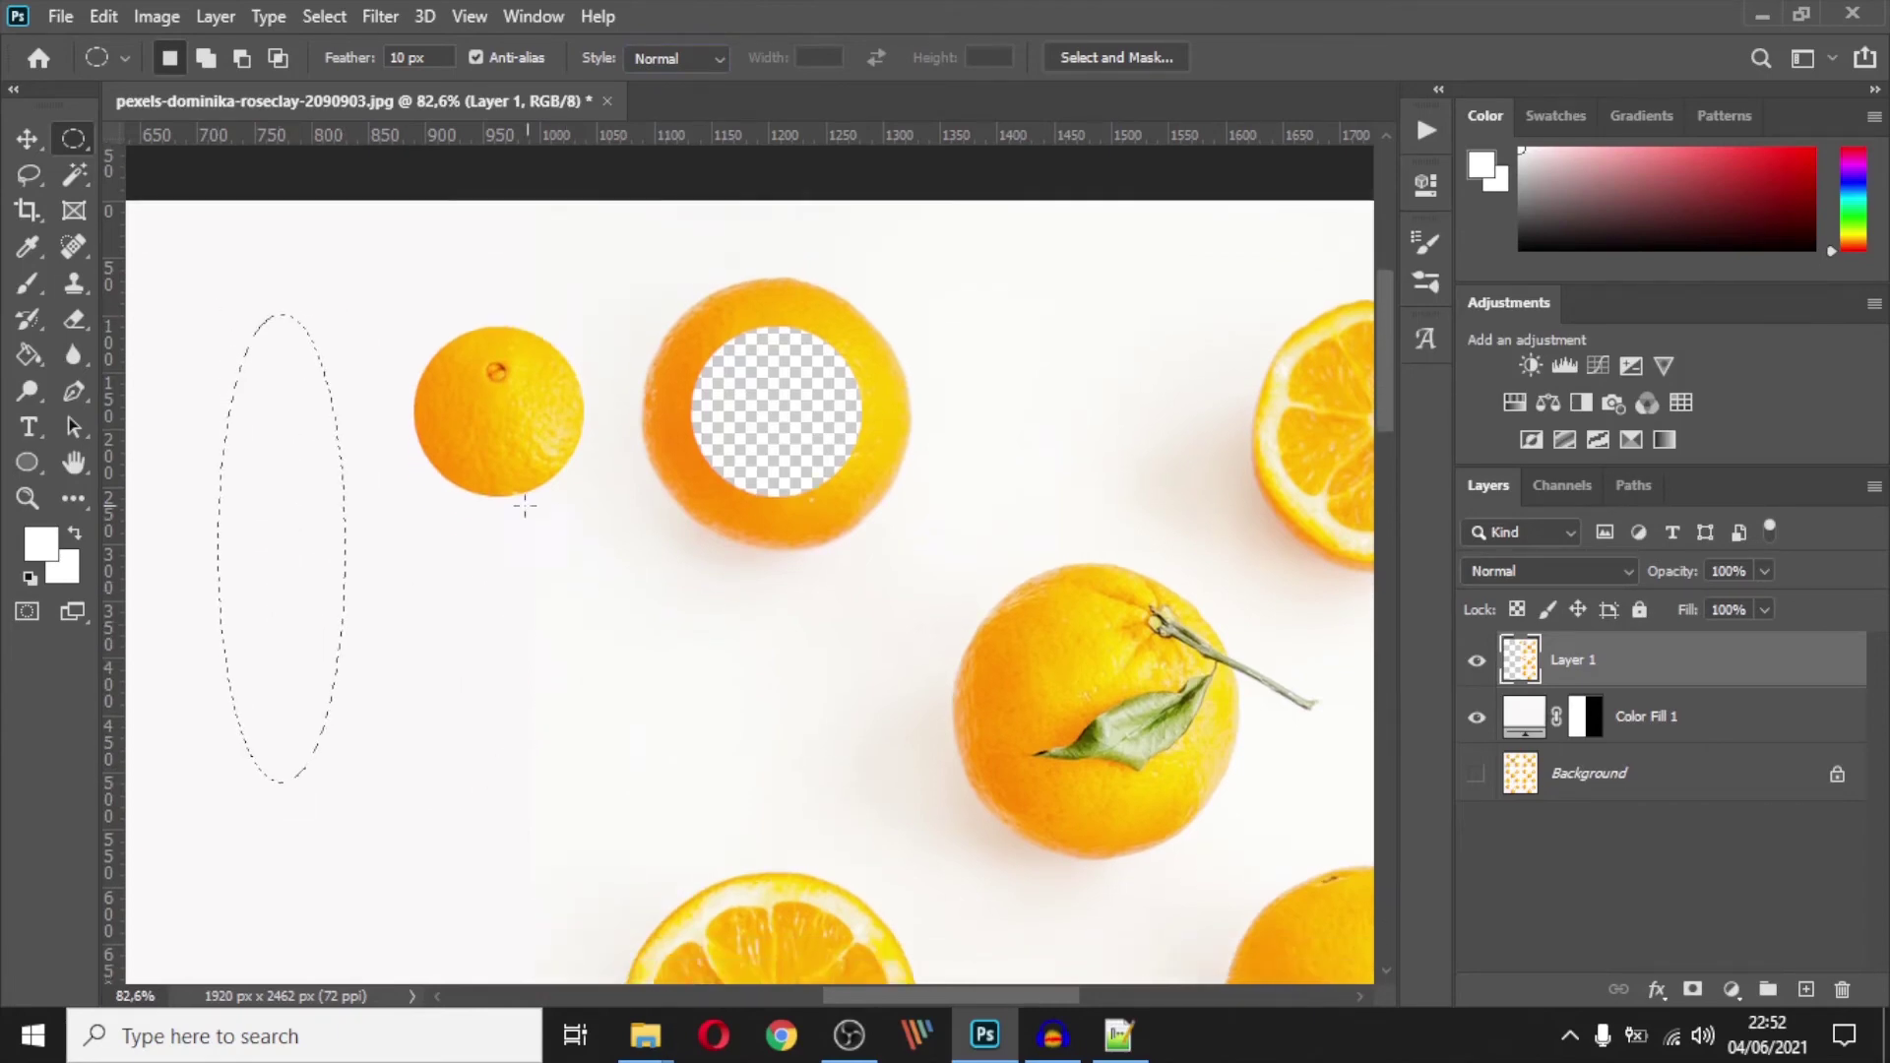
With the Rectangular Marquee in New Selection mode, draw a square of about 201 px and a tall narrow rectangle, and deselect
{"action": "right_click", "coordinate": [73, 138]}
{"action": "left_click", "coordinate": [187, 139]}
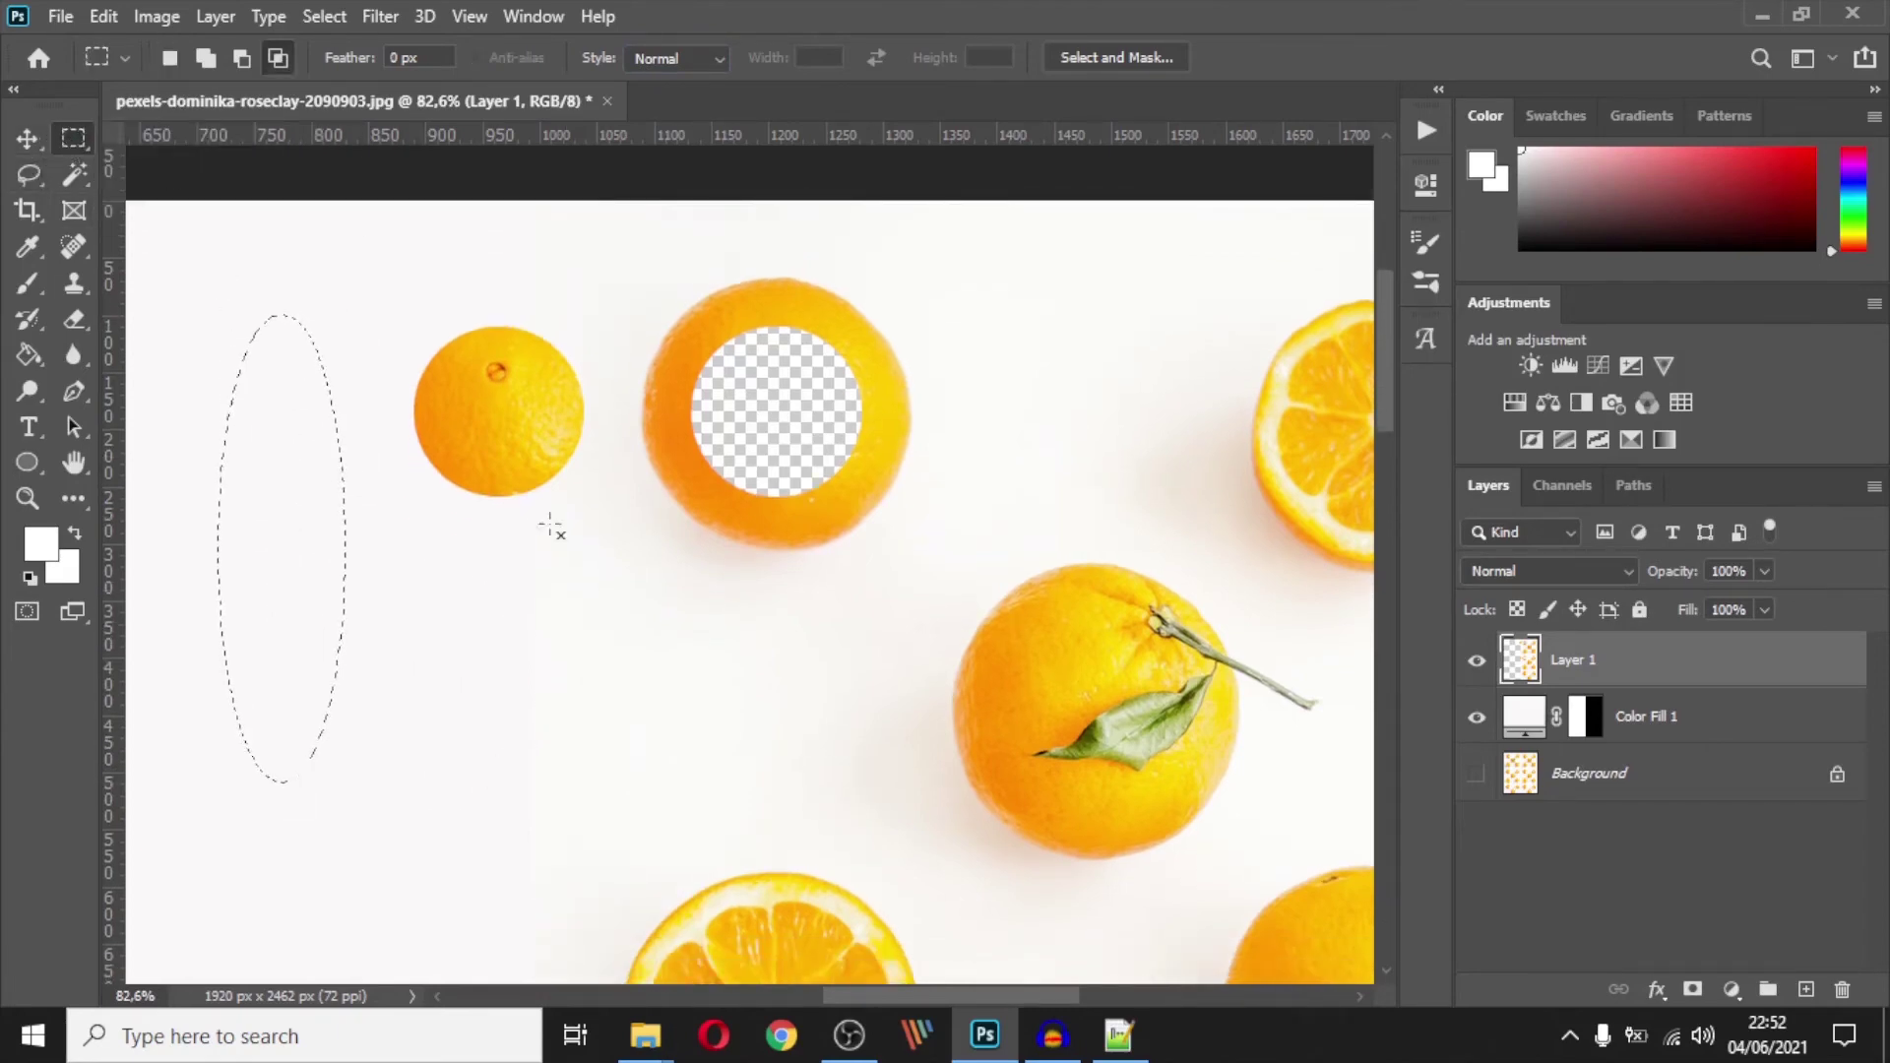
{"action": "left_click_drag", "start_coordinate": [519, 560], "coordinate": [732, 773]}
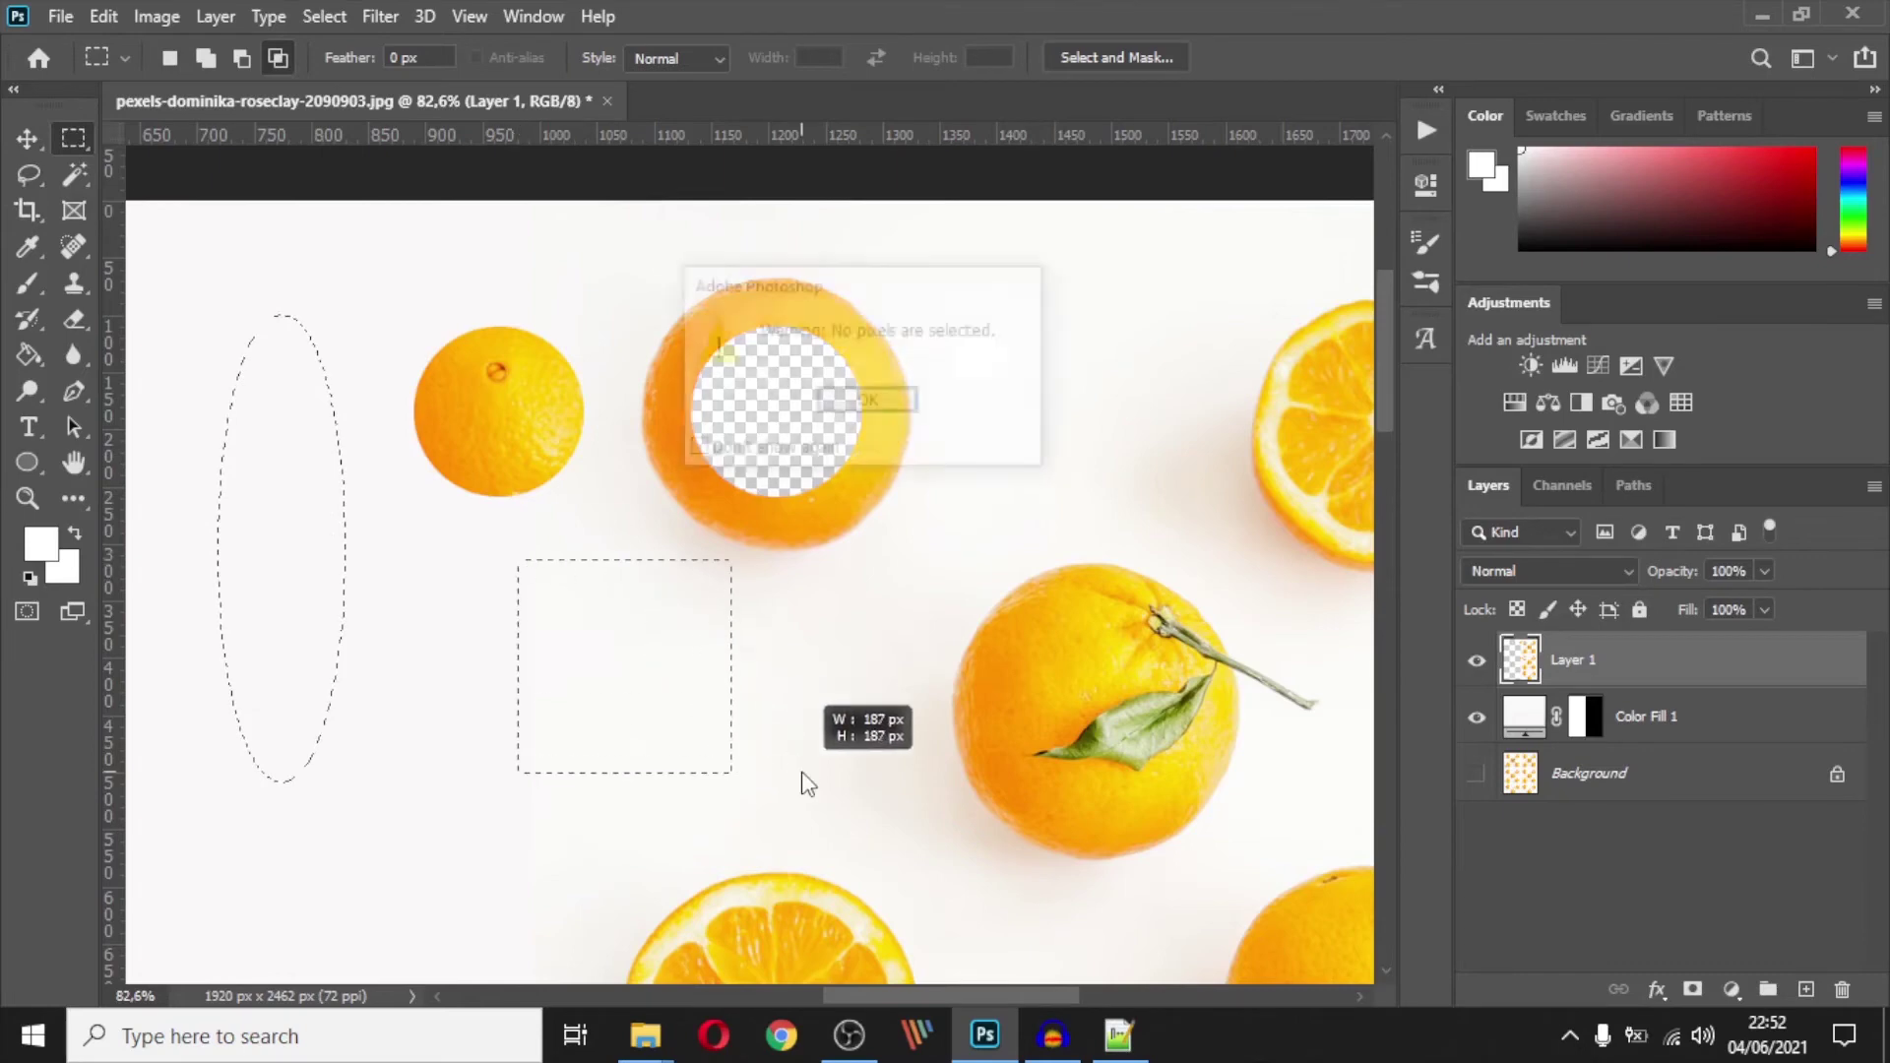
{"action": "left_click", "coordinate": [870, 402]}
{"action": "left_click", "coordinate": [169, 57]}
{"action": "left_click_drag", "start_coordinate": [303, 571], "coordinate": [614, 797]}
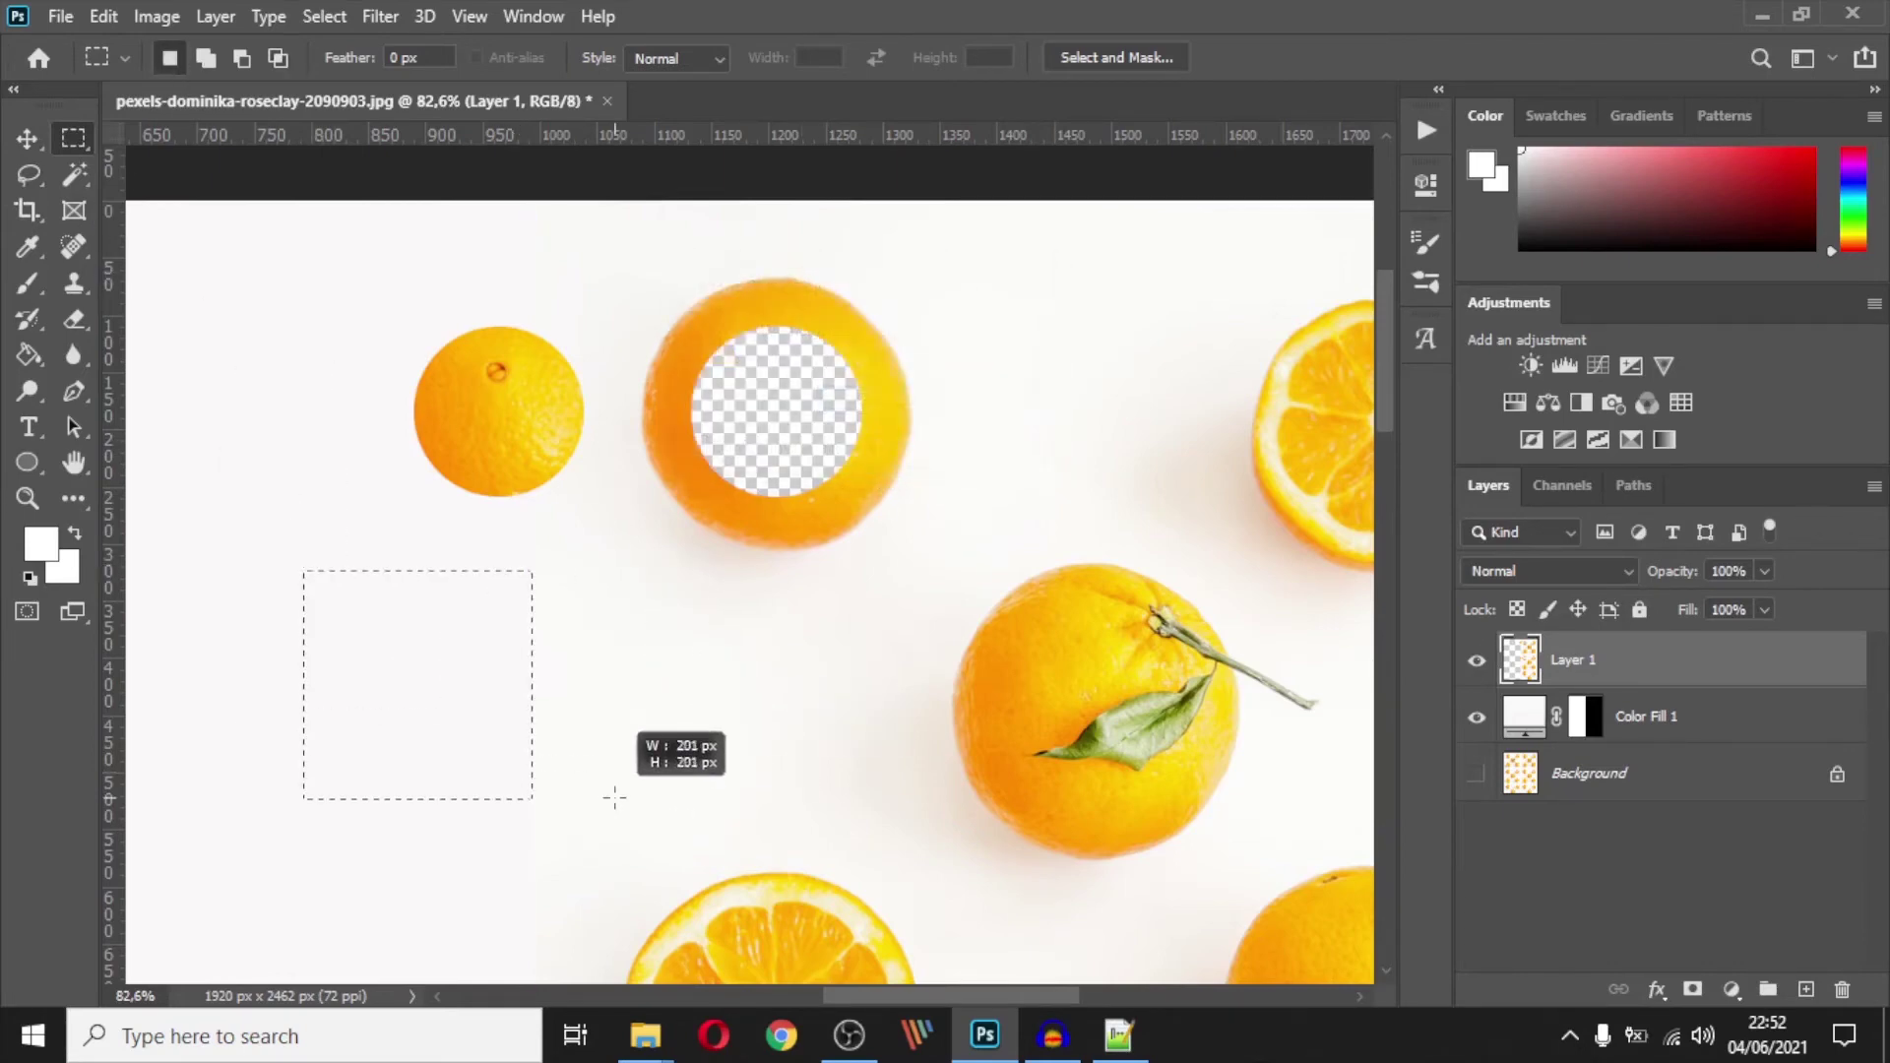
{"action": "left_click_drag", "start_coordinate": [618, 569], "coordinate": [705, 860]}
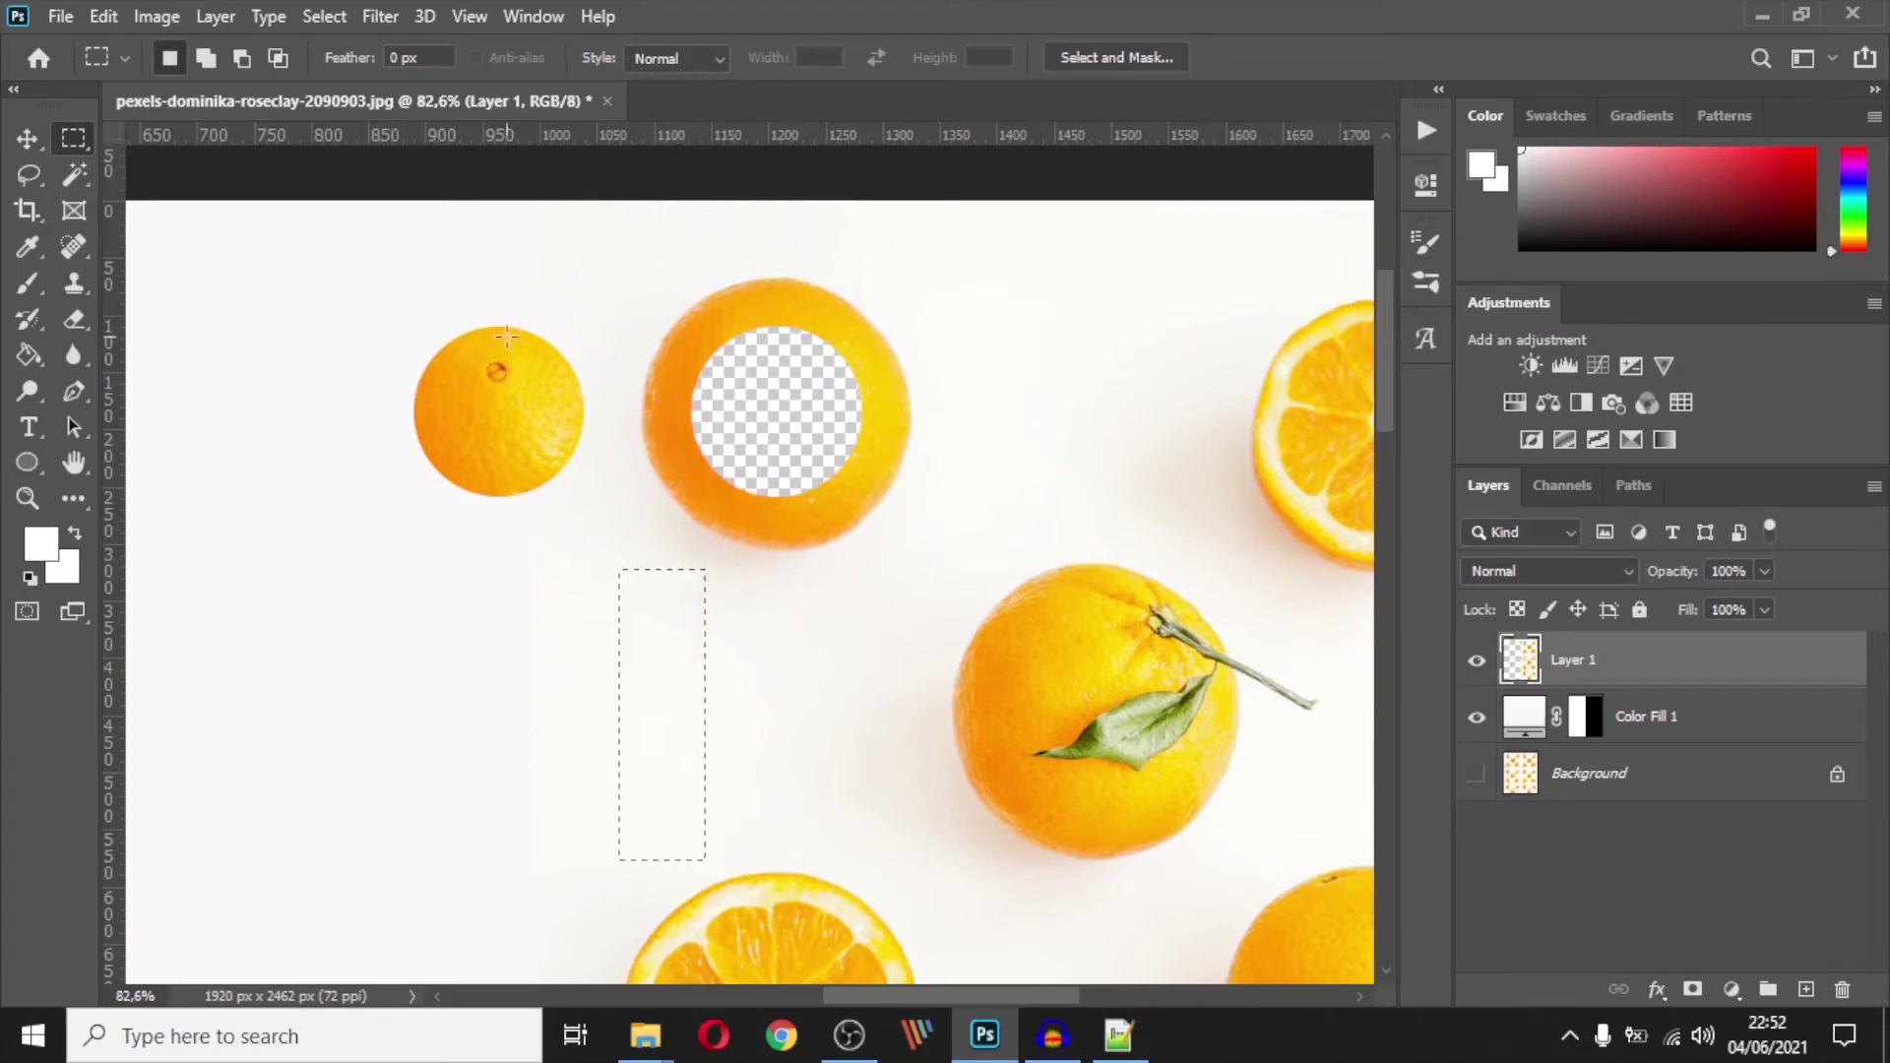
{"action": "key", "text": "ctrl+d"}
Set the Rectangular Marquee's style to Fixed Ratio with width 2 and height 4 and draw proportional rectangles over the oranges and blank area
{"action": "left_click", "coordinate": [725, 57]}
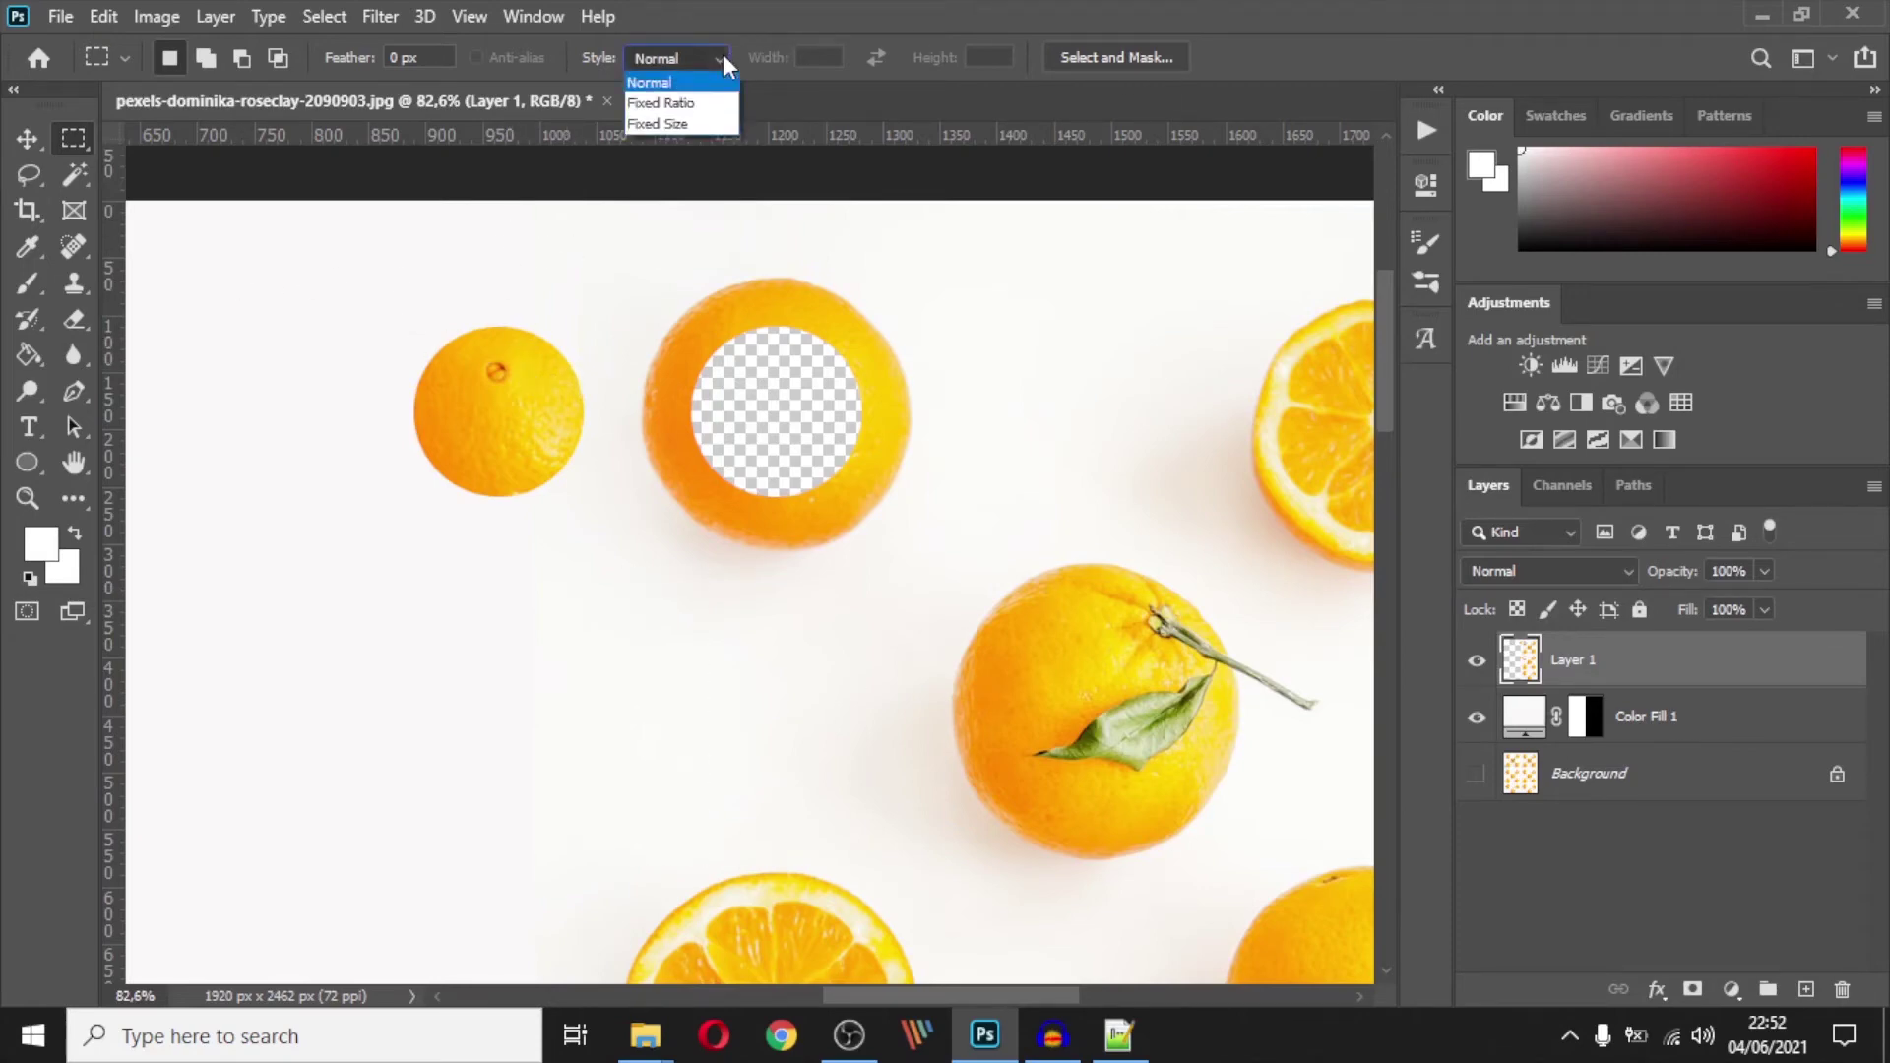
{"action": "left_click", "coordinate": [645, 100]}
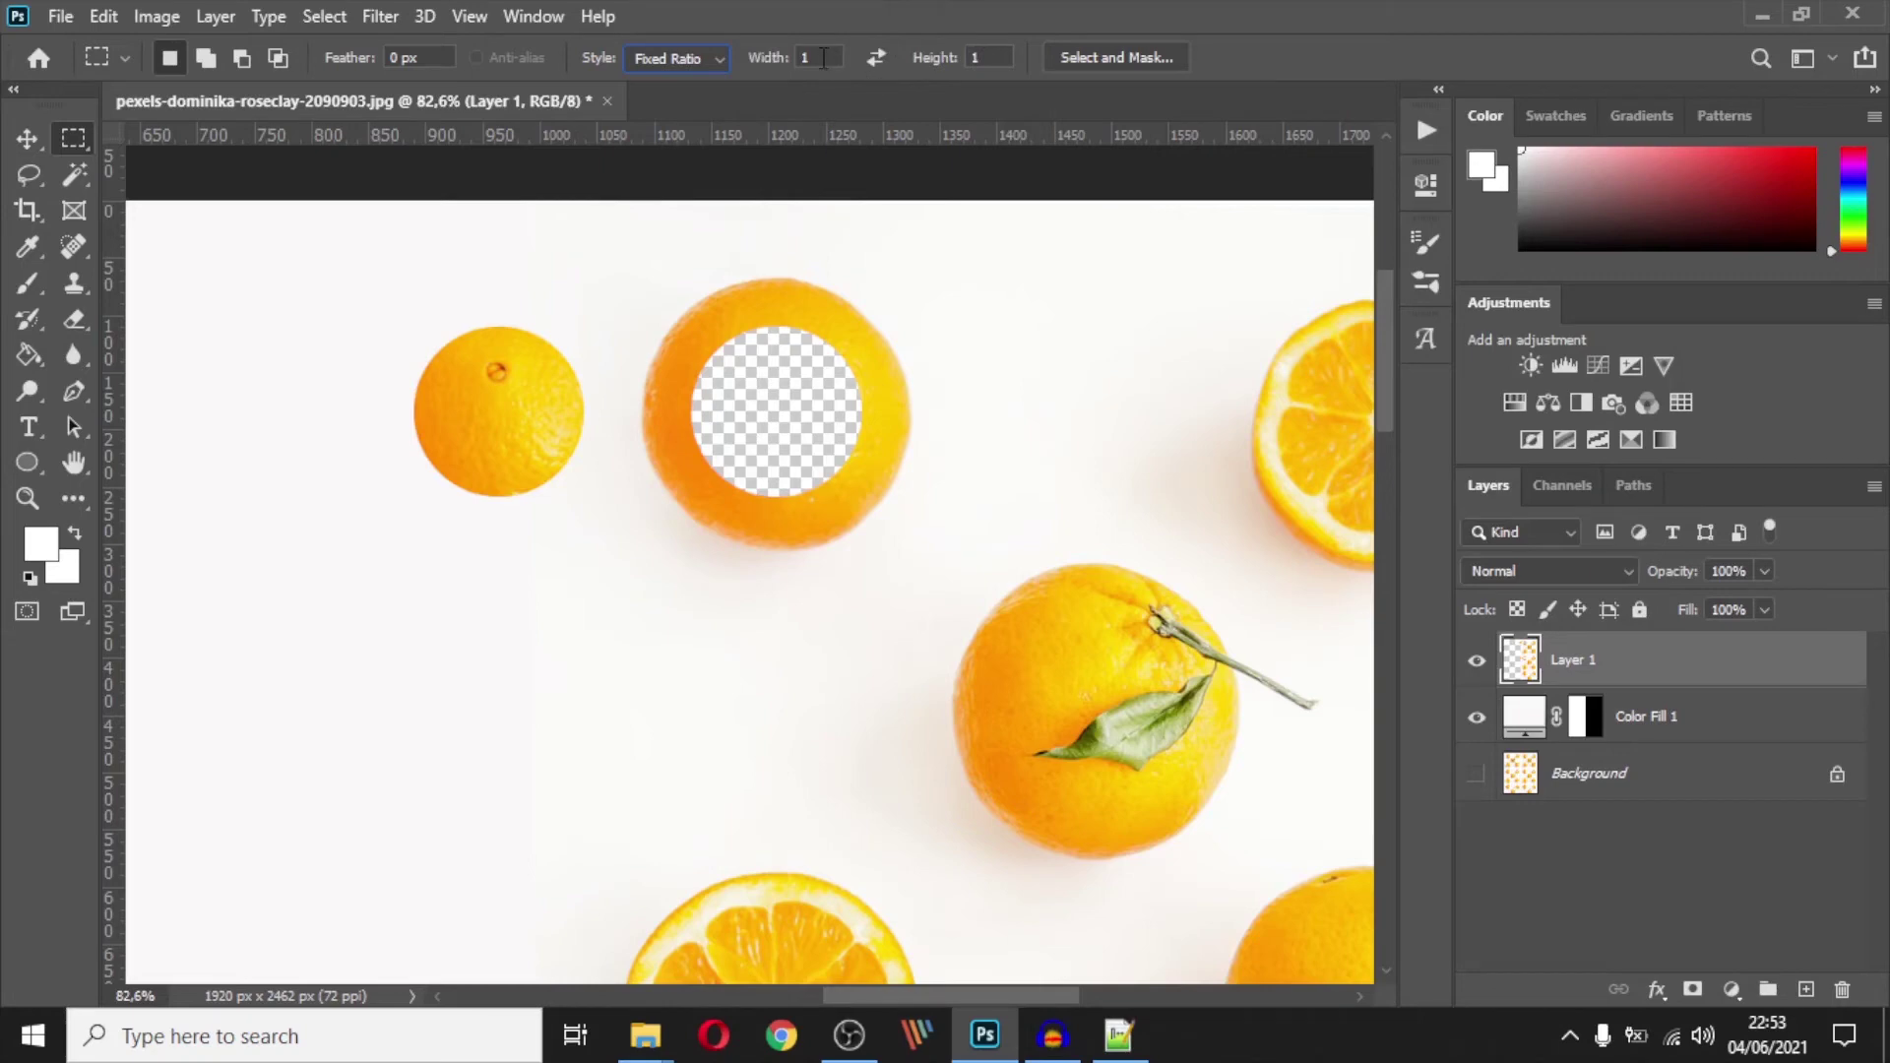
{"action": "left_click", "coordinate": [800, 57]}
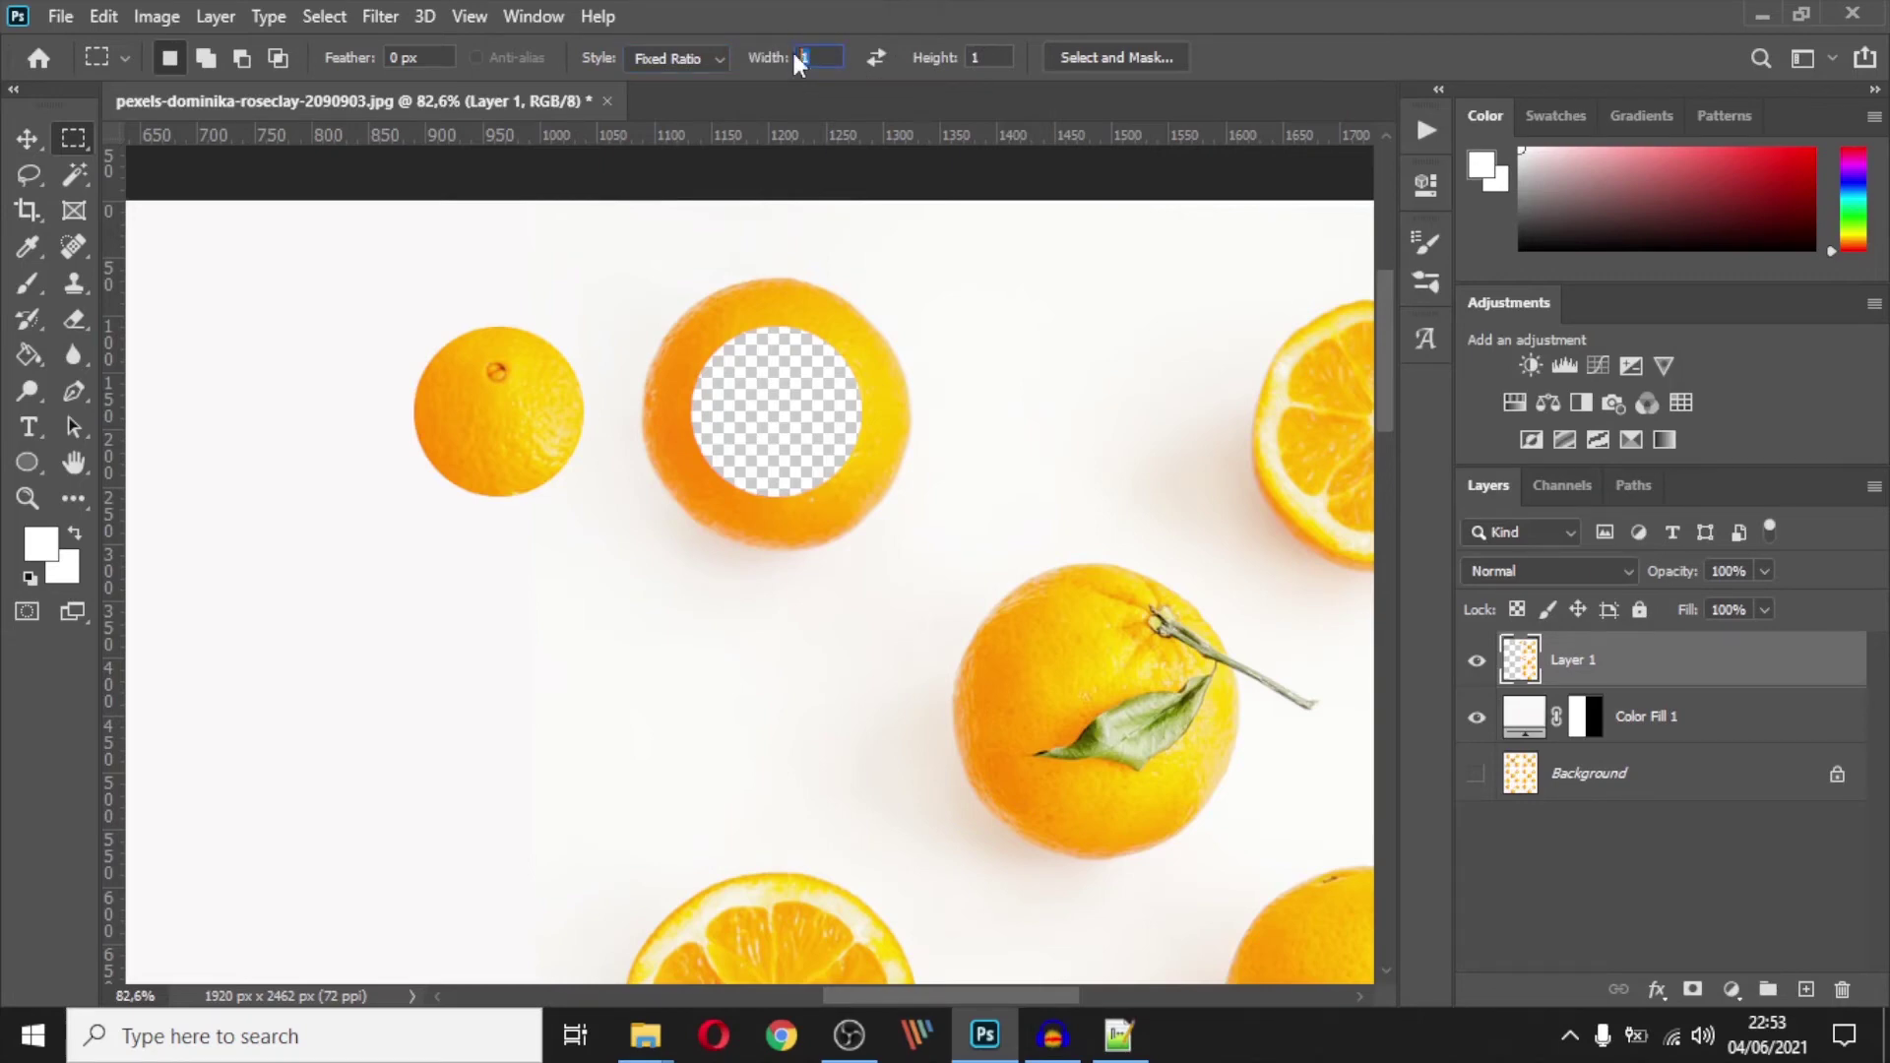
{"action": "type", "text": "2"}
{"action": "key", "text": "Return"}
{"action": "right_click", "coordinate": [74, 133]}
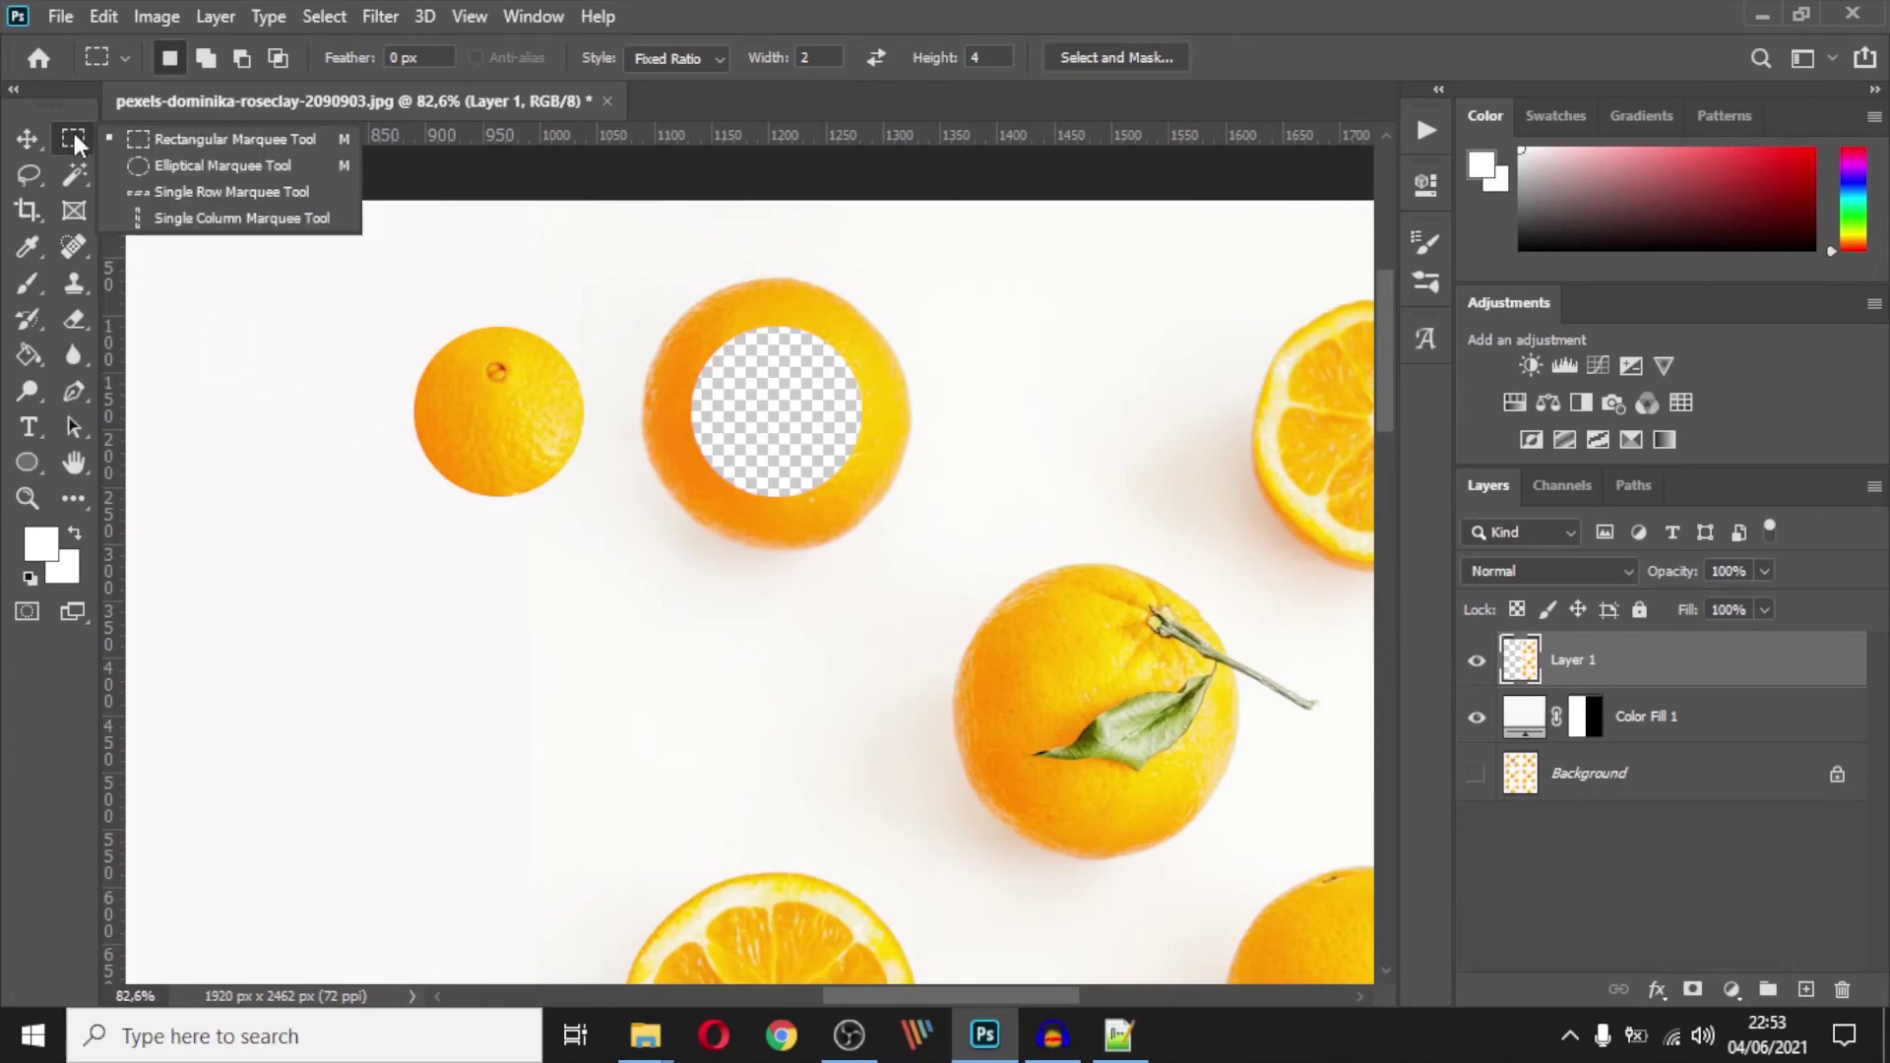
{"action": "left_click", "coordinate": [211, 148]}
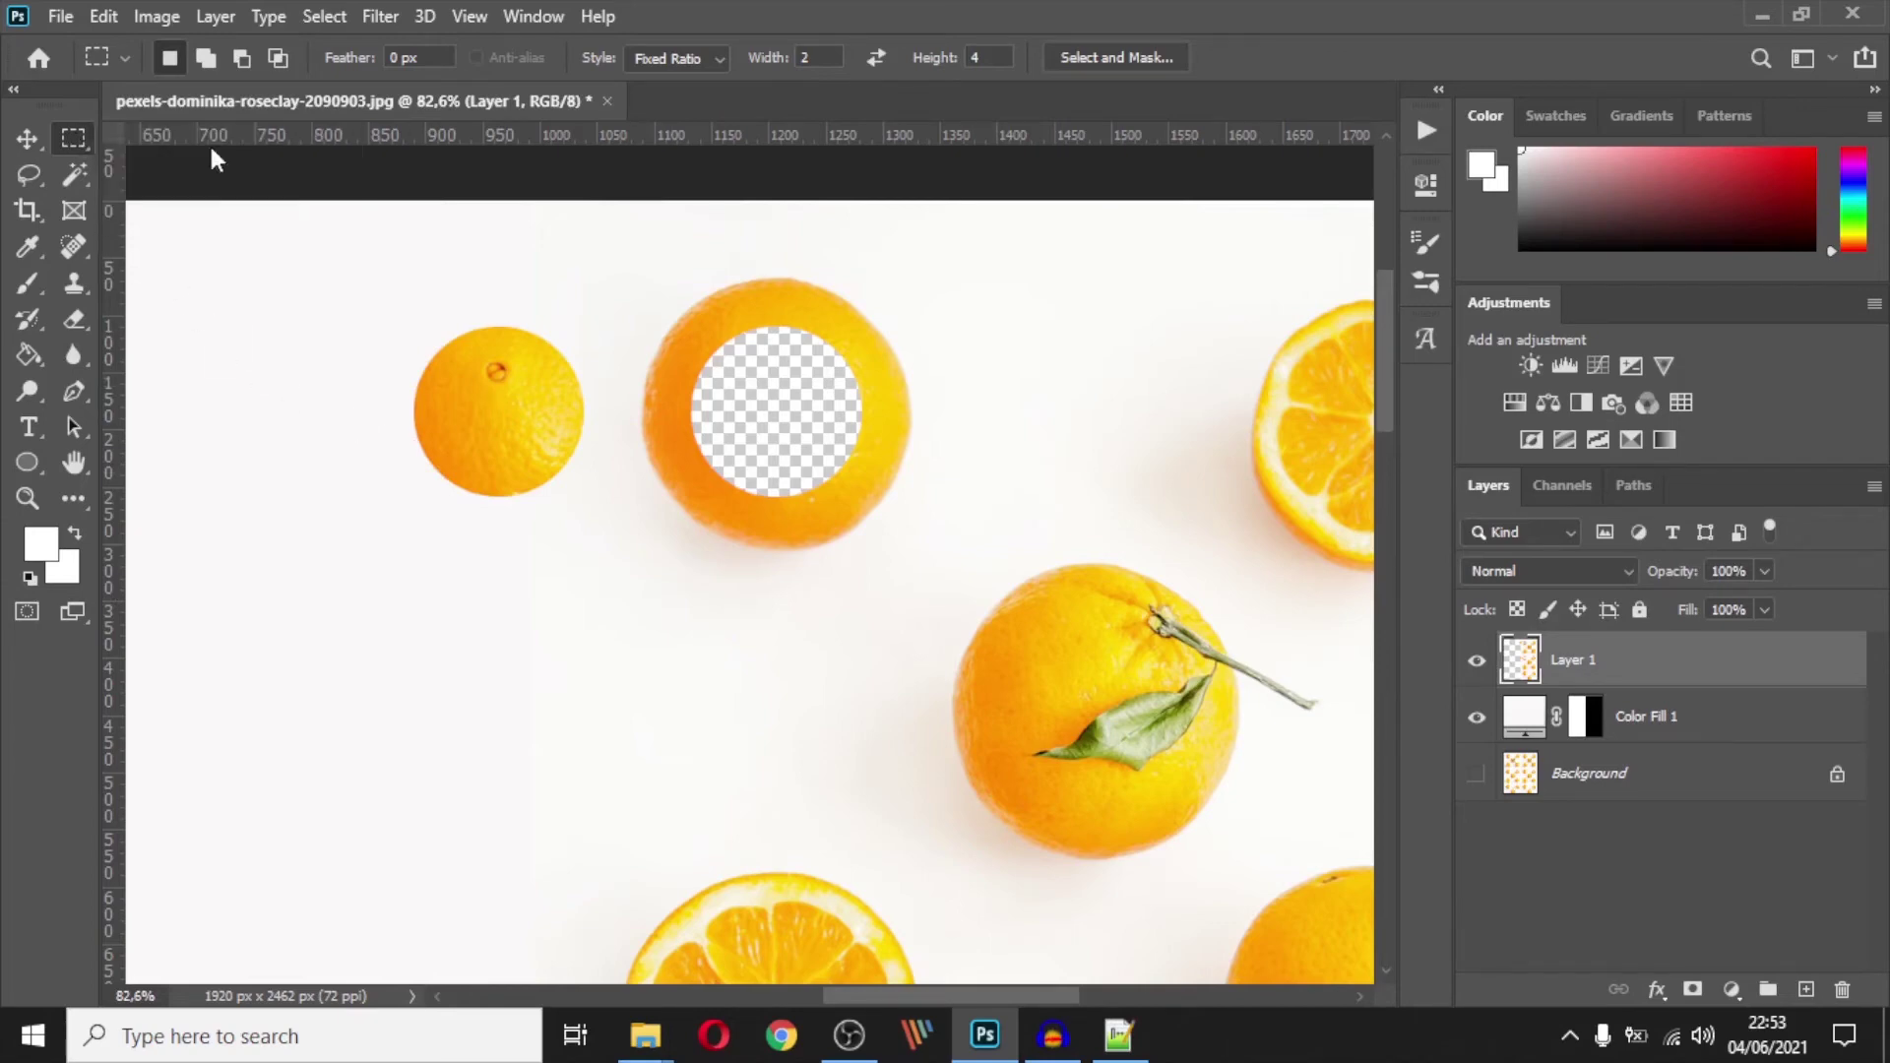
{"action": "left_click_drag", "start_coordinate": [240, 368], "coordinate": [549, 690]}
{"action": "left_click_drag", "start_coordinate": [563, 308], "coordinate": [899, 784]}
{"action": "left_click", "coordinate": [282, 422]}
{"action": "left_click_drag", "start_coordinate": [228, 292], "coordinate": [503, 732]}
Draw free-form ellipses with the Elliptical Marquee in Normal style, and clear the selection
{"action": "right_click", "coordinate": [71, 143]}
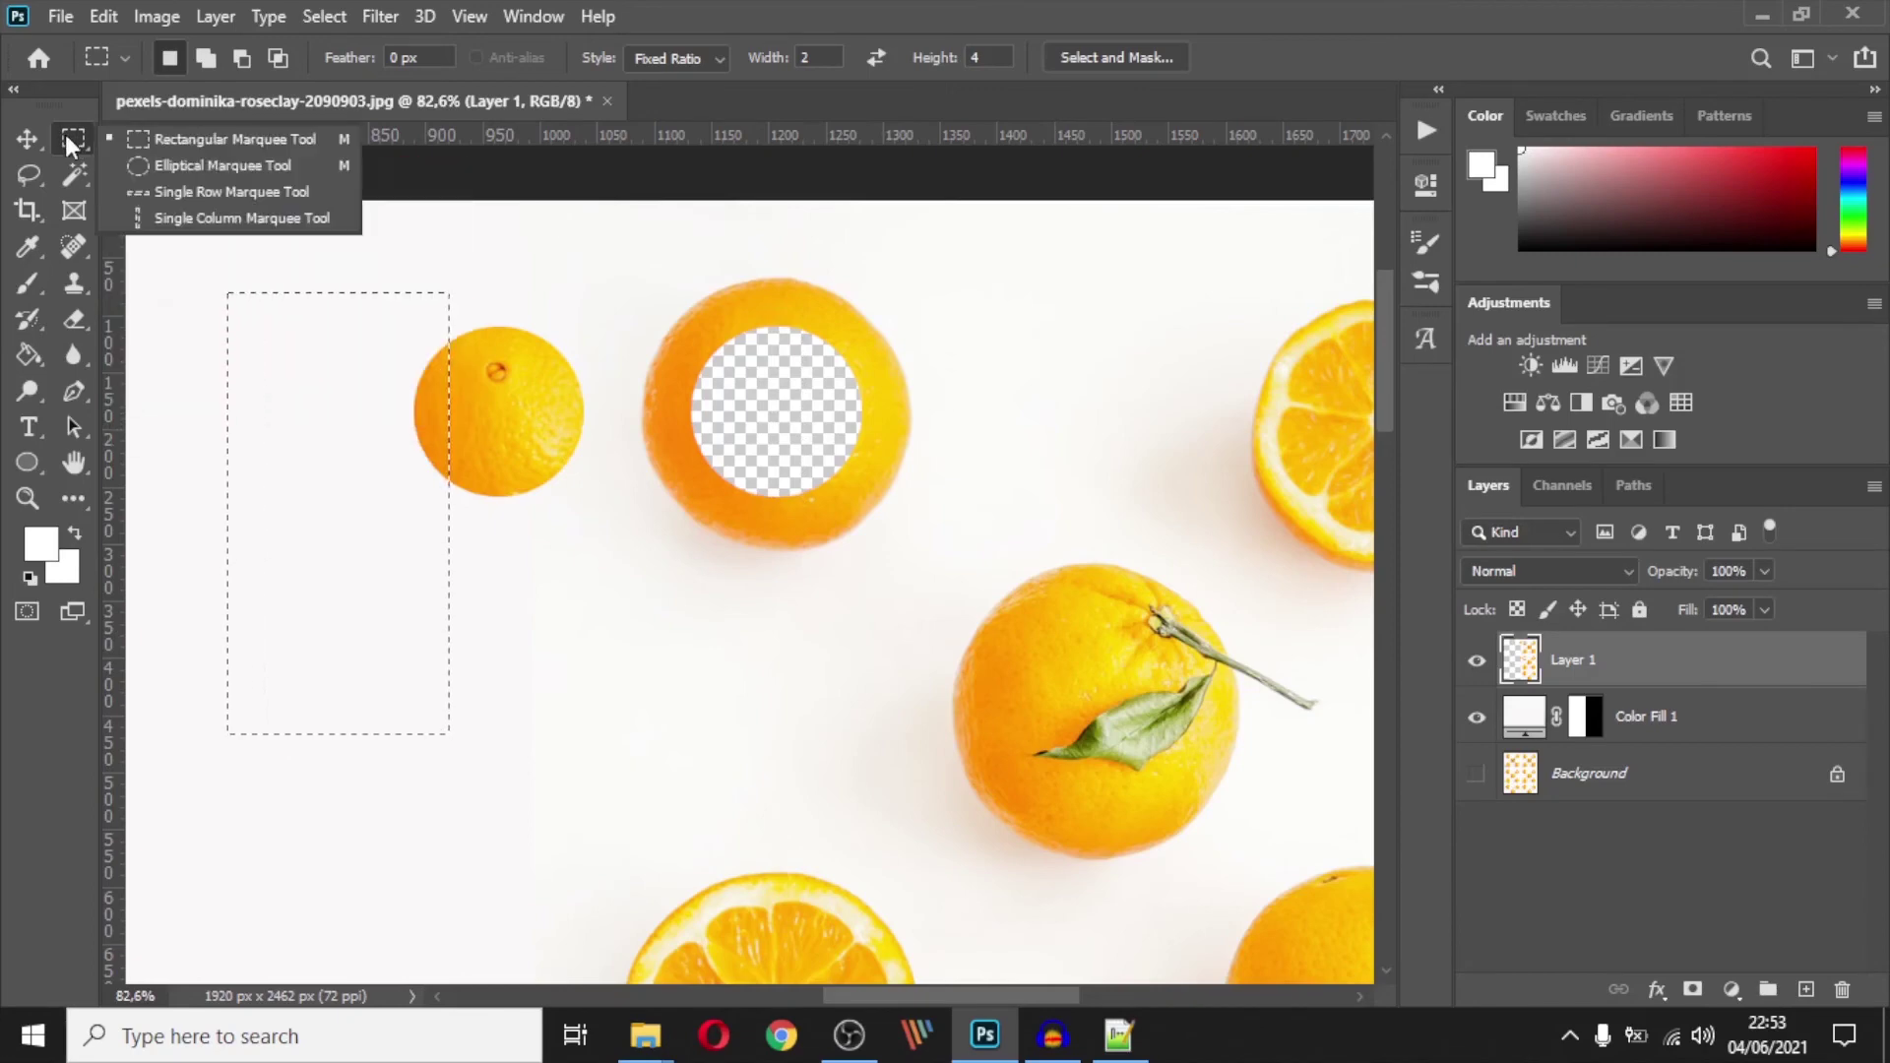
{"action": "left_click", "coordinate": [173, 167]}
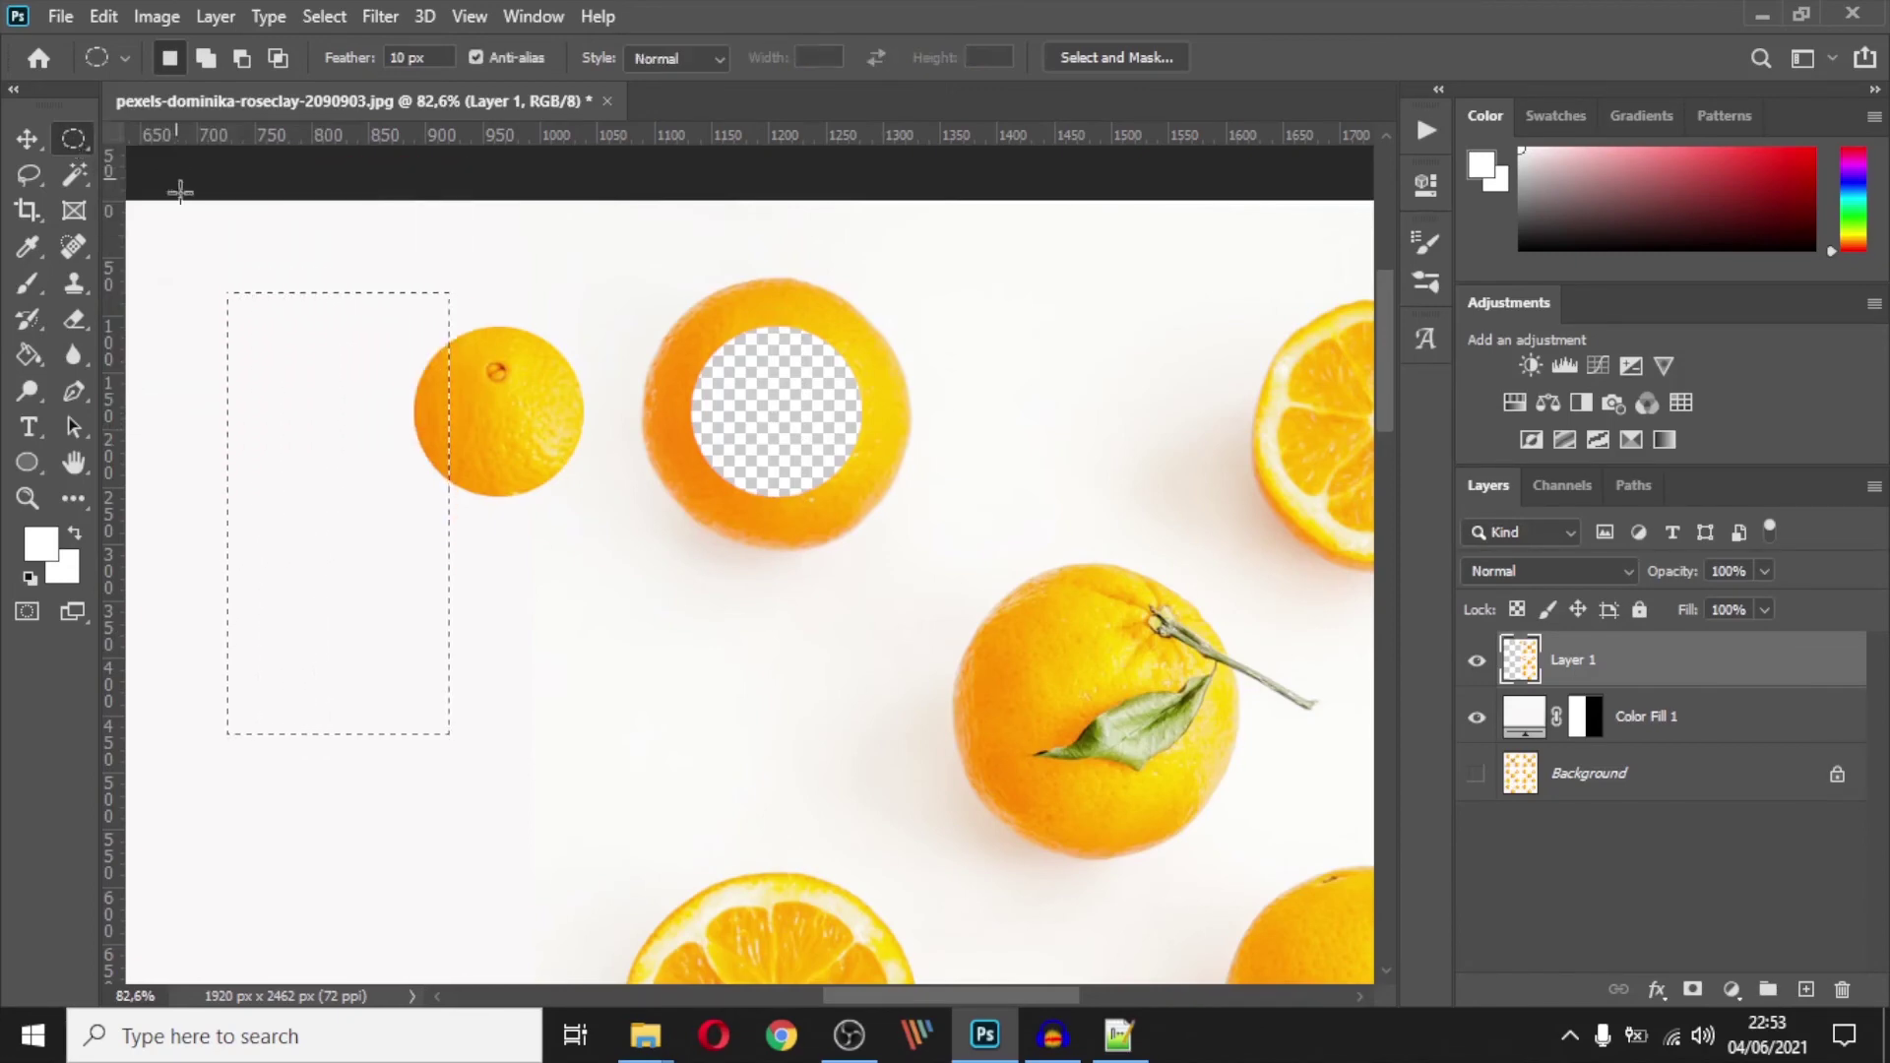
{"action": "left_click", "coordinate": [293, 309]}
{"action": "left_click_drag", "start_coordinate": [236, 280], "coordinate": [600, 476]}
{"action": "left_click_drag", "start_coordinate": [692, 412], "coordinate": [937, 793]}
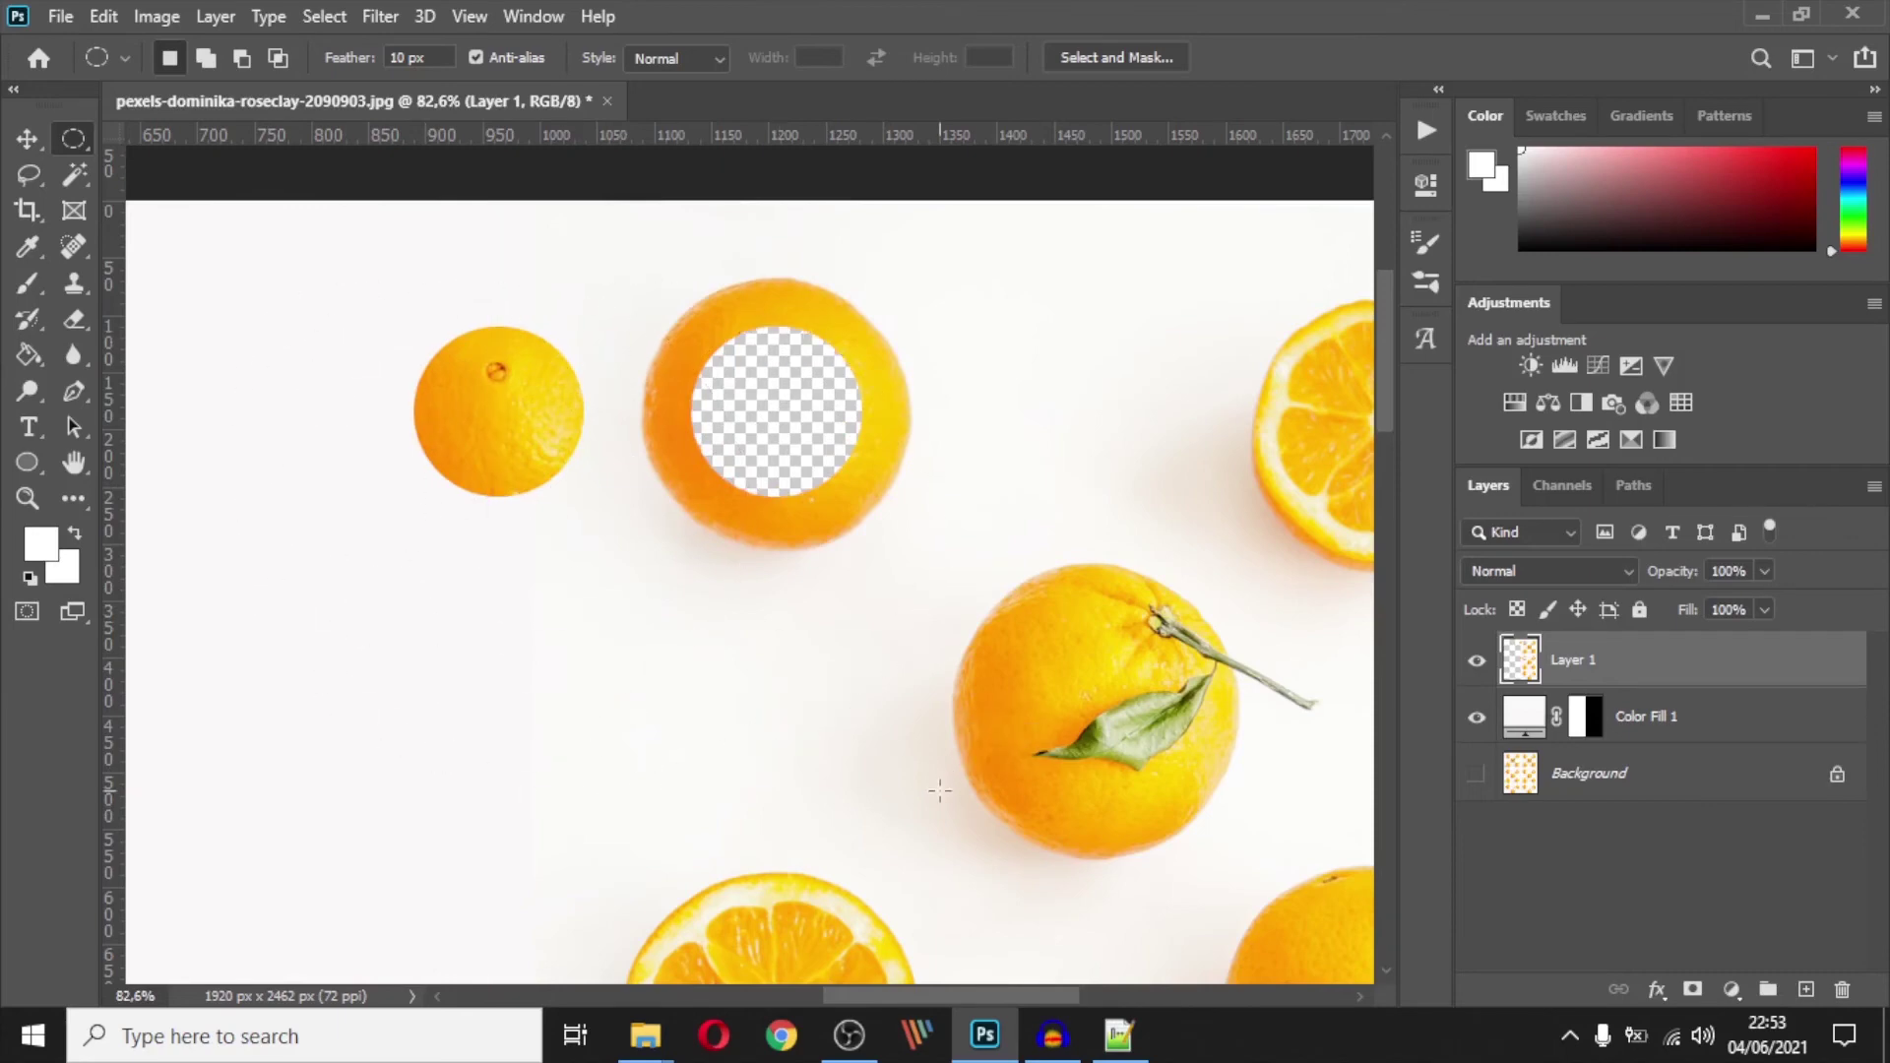
{"action": "left_click", "coordinate": [25, 139]}
{"action": "left_click", "coordinate": [75, 140]}
{"action": "key", "text": "ctrl+d"}
Set the Elliptical Marquee's style to Fixed Ratio with width 2 and height 4 and place a proportional ellipse partly over the small cutout
{"action": "left_click", "coordinate": [676, 58]}
{"action": "left_click", "coordinate": [670, 92]}
{"action": "left_click_drag", "start_coordinate": [825, 57], "coordinate": [793, 57]}
{"action": "type", "text": "2"}
{"action": "left_click_drag", "start_coordinate": [1007, 55], "coordinate": [952, 57]}
{"action": "type", "text": "4"}
{"action": "left_click_drag", "start_coordinate": [312, 290], "coordinate": [797, 729]}
{"action": "left_click_drag", "start_coordinate": [441, 352], "coordinate": [340, 346]}
Change the Elliptical Marquee's ratio to width 1 and height 1, draw a large circle over the oranges and deselect it
{"action": "left_click", "coordinate": [823, 57]}
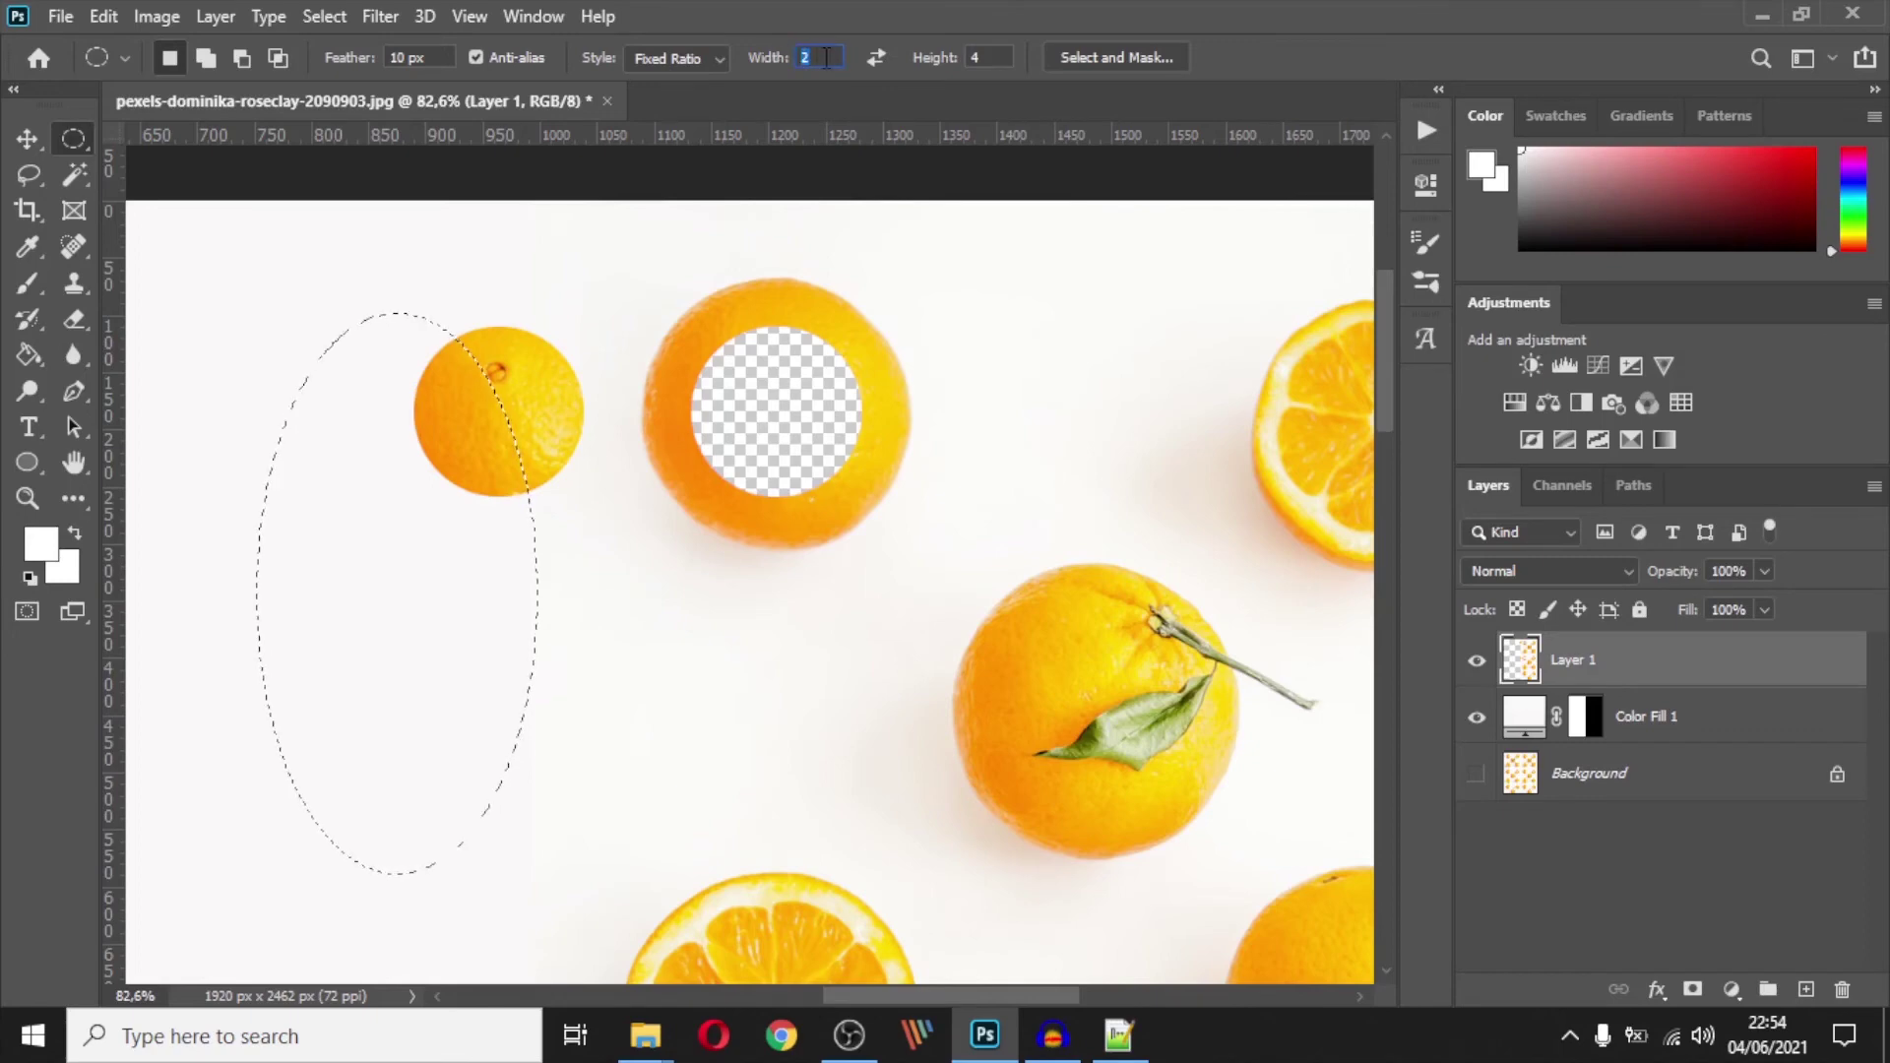
{"action": "type", "text": "1"}
{"action": "key", "text": "Tab"}
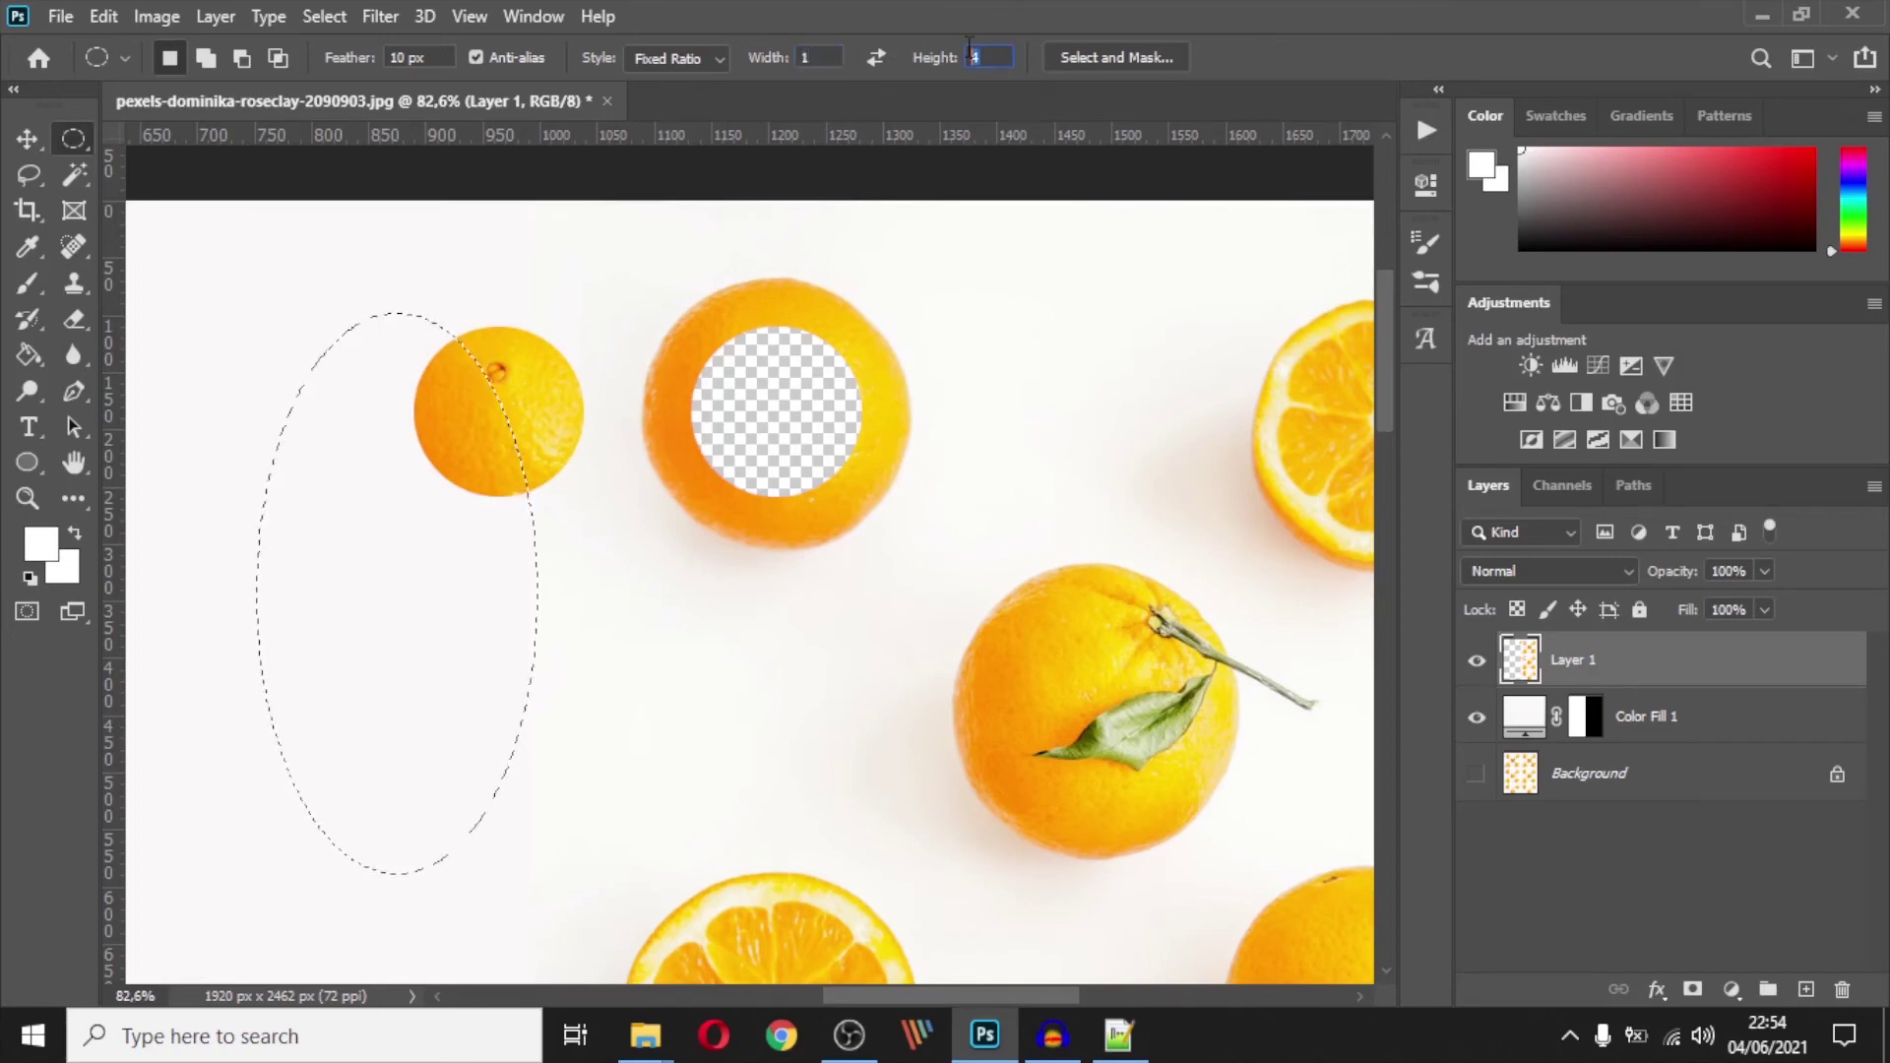
{"action": "type", "text": "1"}
{"action": "left_click_drag", "start_coordinate": [292, 304], "coordinate": [918, 883]}
{"action": "mouse_move", "coordinate": [635, 511]}
{"action": "left_mouse_down"}
{"action": "mouse_move", "coordinate": [498, 452]}
{"action": "mouse_move", "coordinate": [631, 530]}
{"action": "left_mouse_up"}
{"action": "key", "text": "ctrl+d"}
Set the Elliptical Marquee's style to Fixed Size at 100 px by 100 px and place a circle beside the small cutout
{"action": "left_click", "coordinate": [689, 58]}
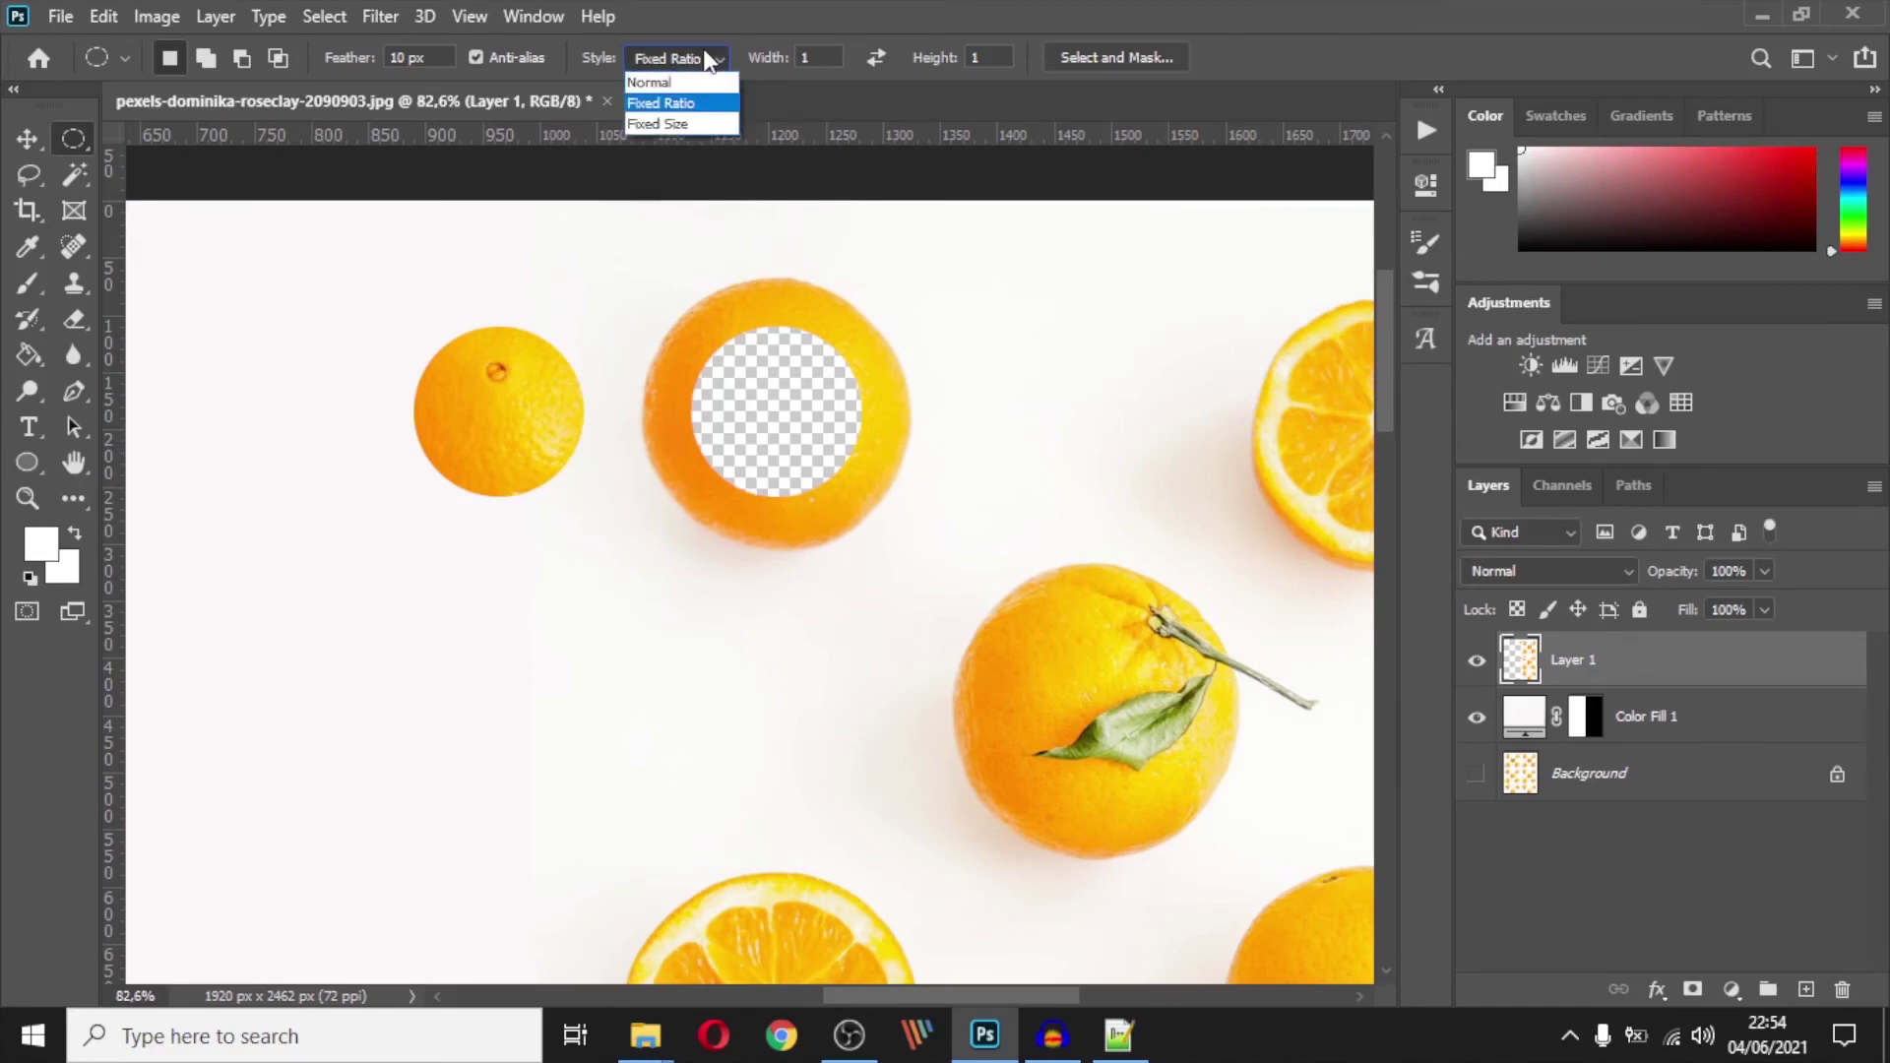
{"action": "left_click", "coordinate": [665, 124]}
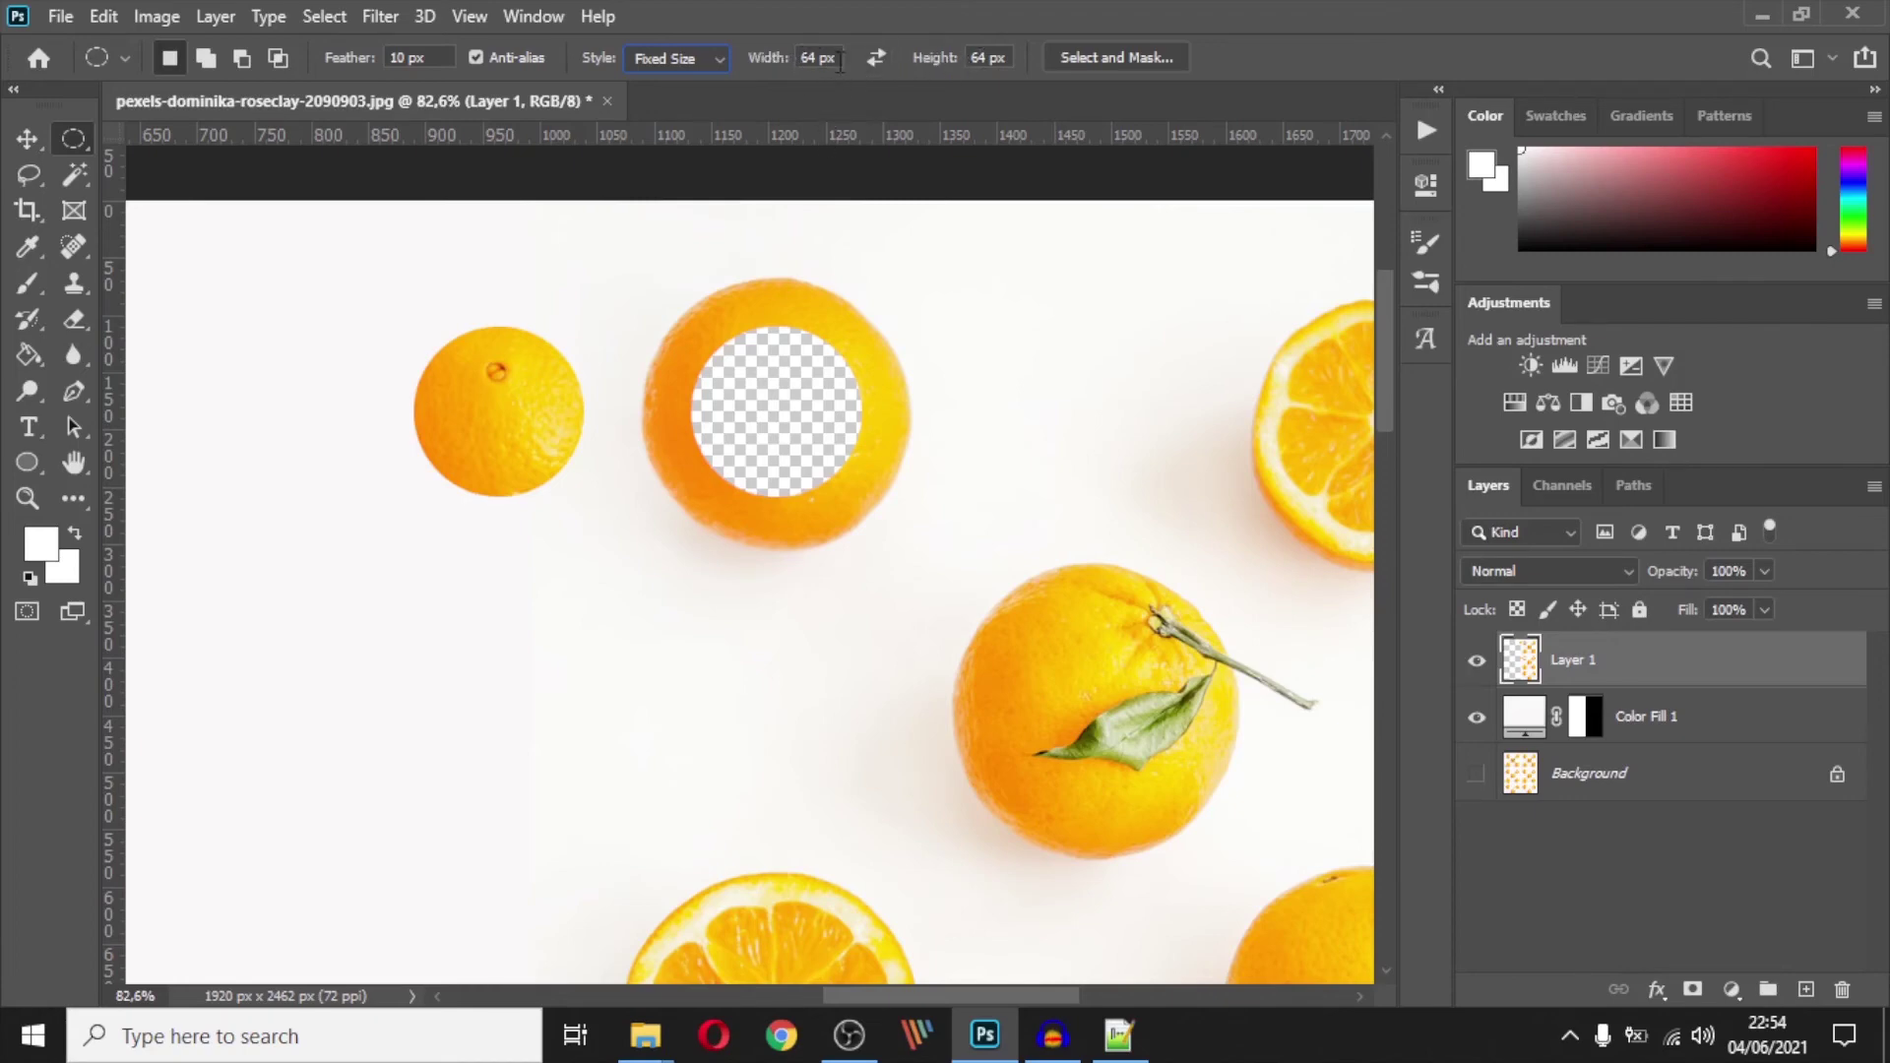
{"action": "left_click_drag", "start_coordinate": [832, 54], "coordinate": [790, 45]}
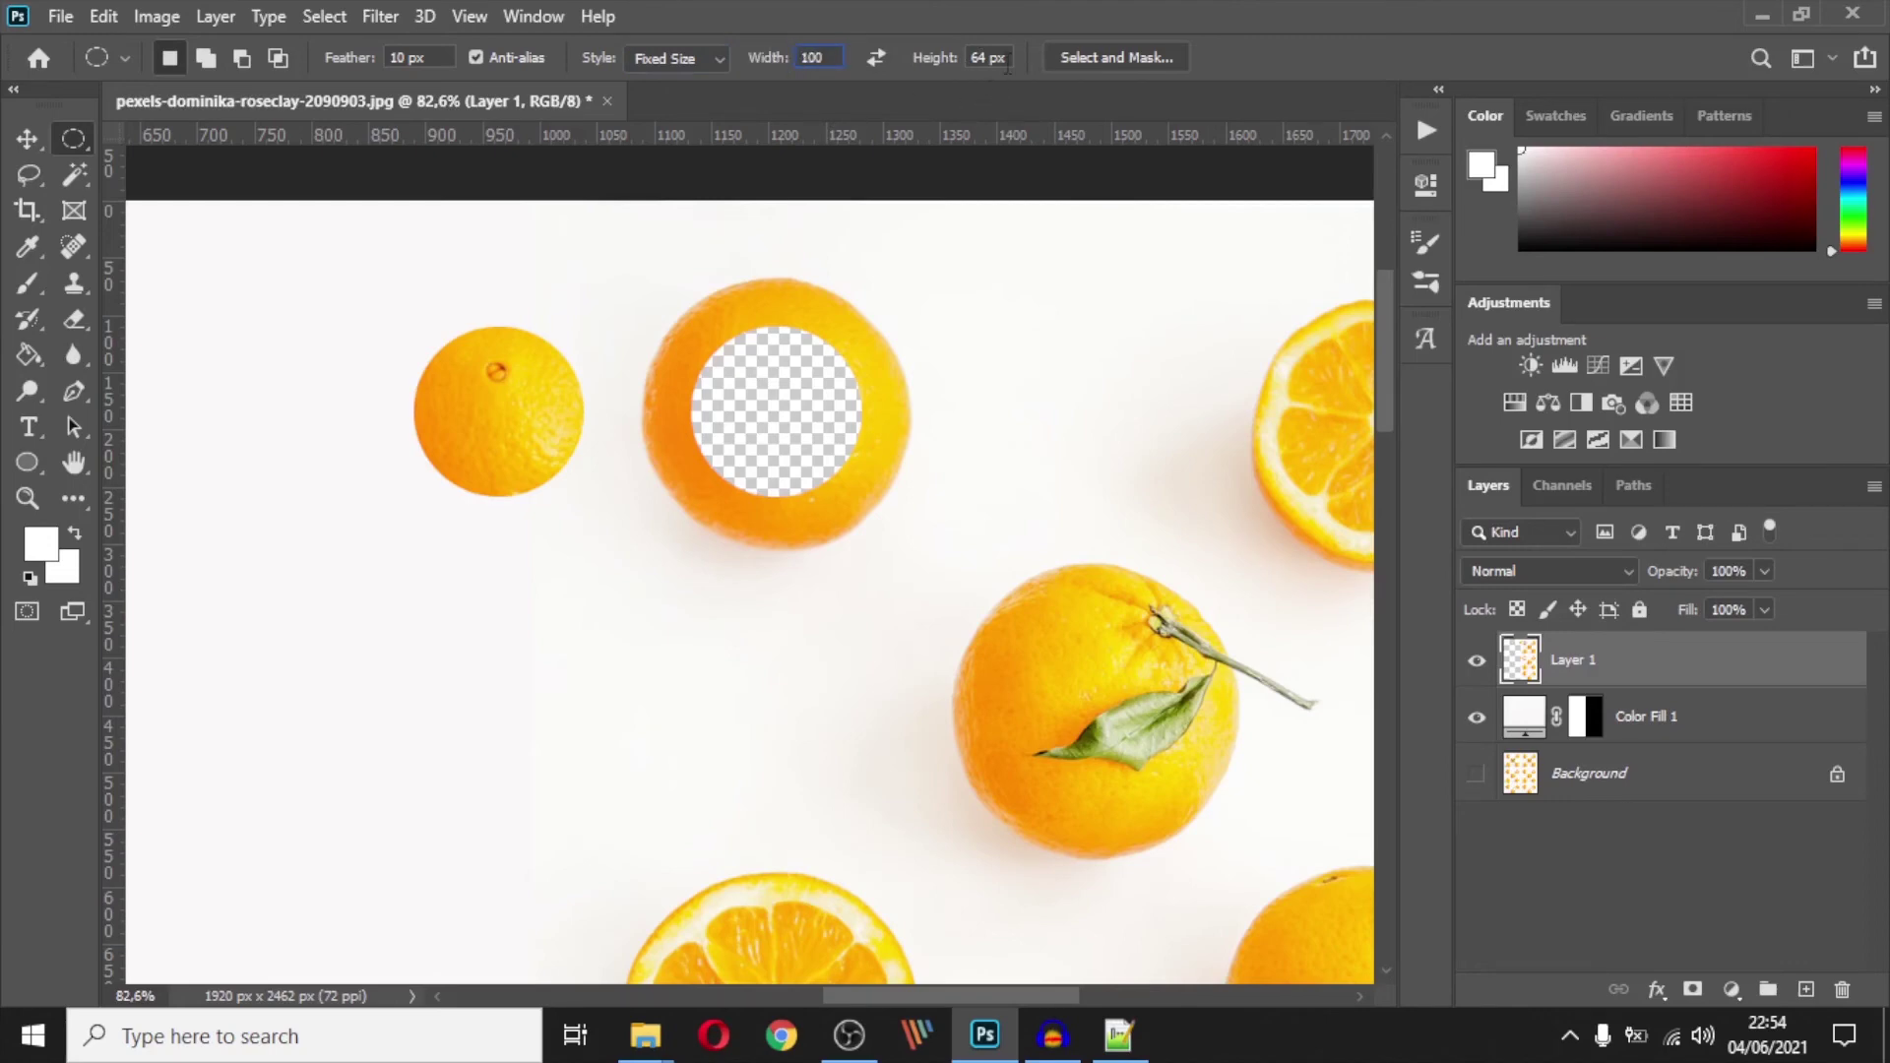
{"action": "left_click_drag", "start_coordinate": [1007, 59], "coordinate": [953, 57]}
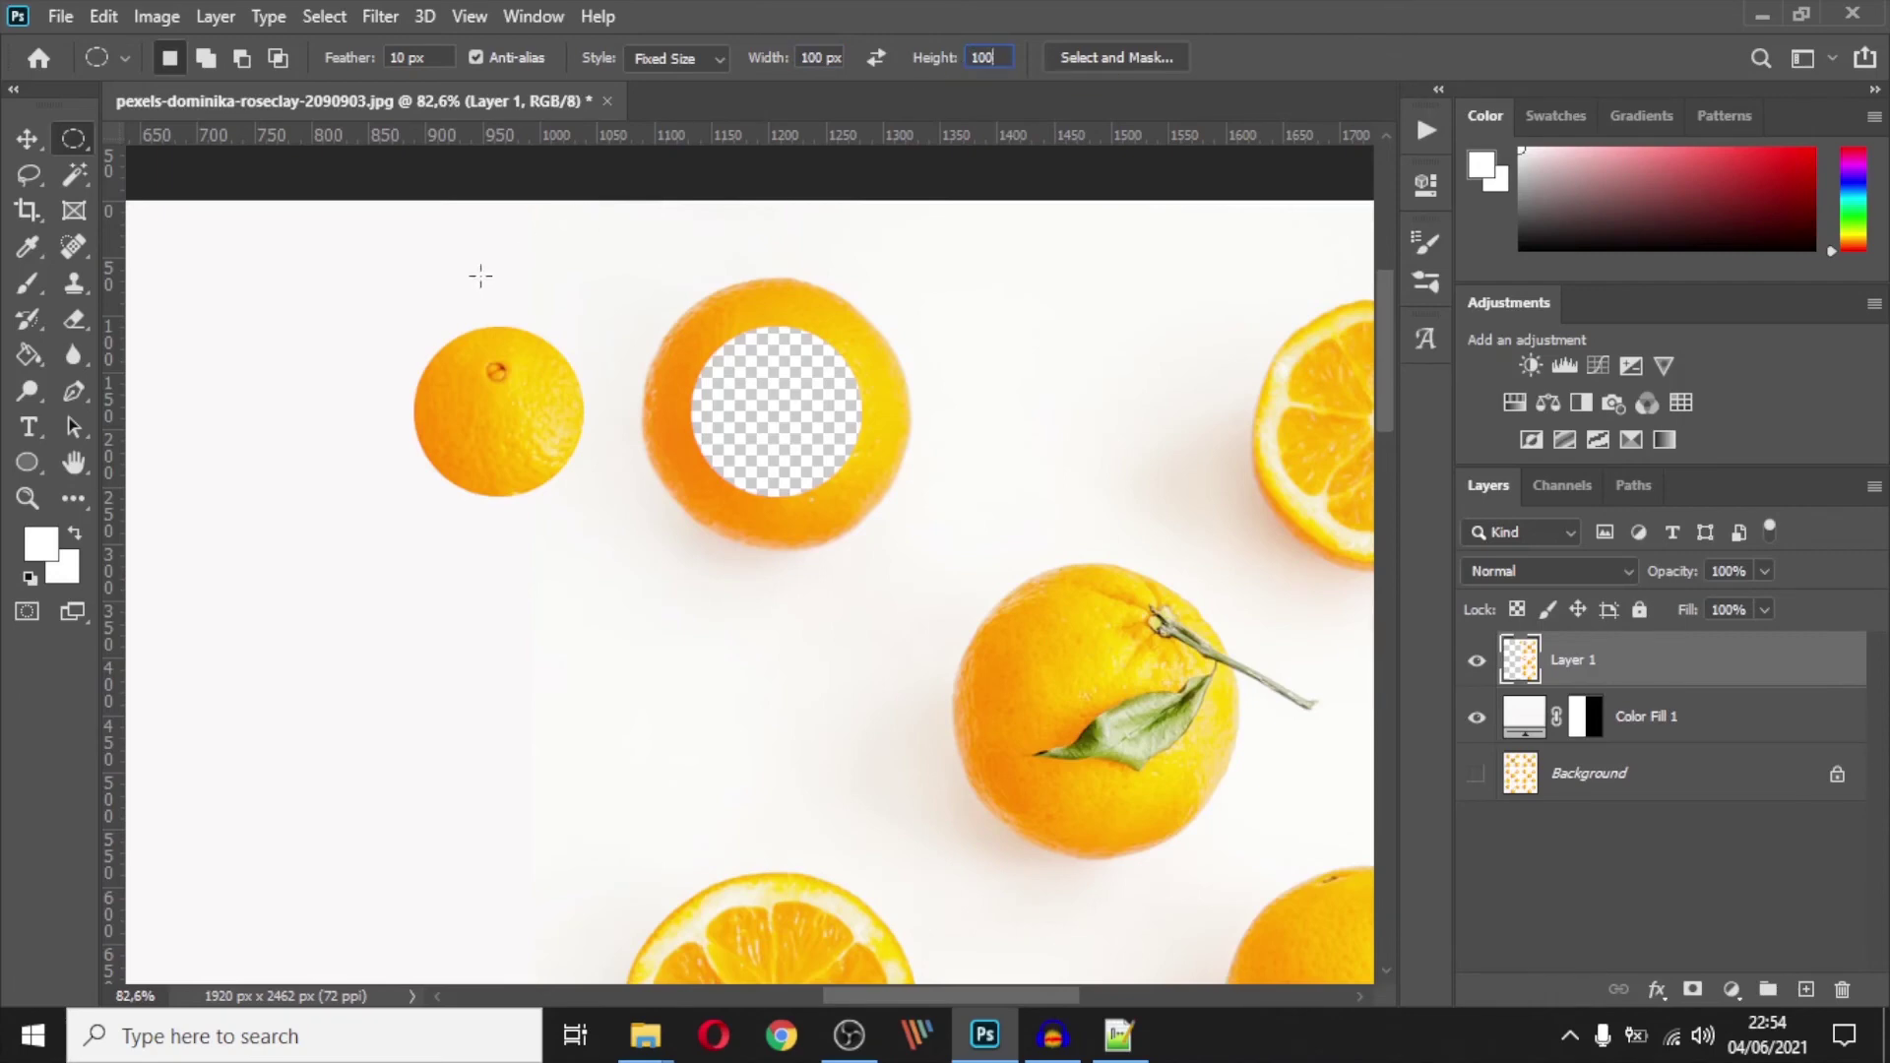
{"action": "left_click_drag", "start_coordinate": [269, 279], "coordinate": [562, 586]}
{"action": "mouse_move", "coordinate": [245, 267]}
{"action": "left_mouse_down"}
{"action": "mouse_move", "coordinate": [357, 379]}
{"action": "mouse_move", "coordinate": [246, 273]}
{"action": "left_mouse_up"}
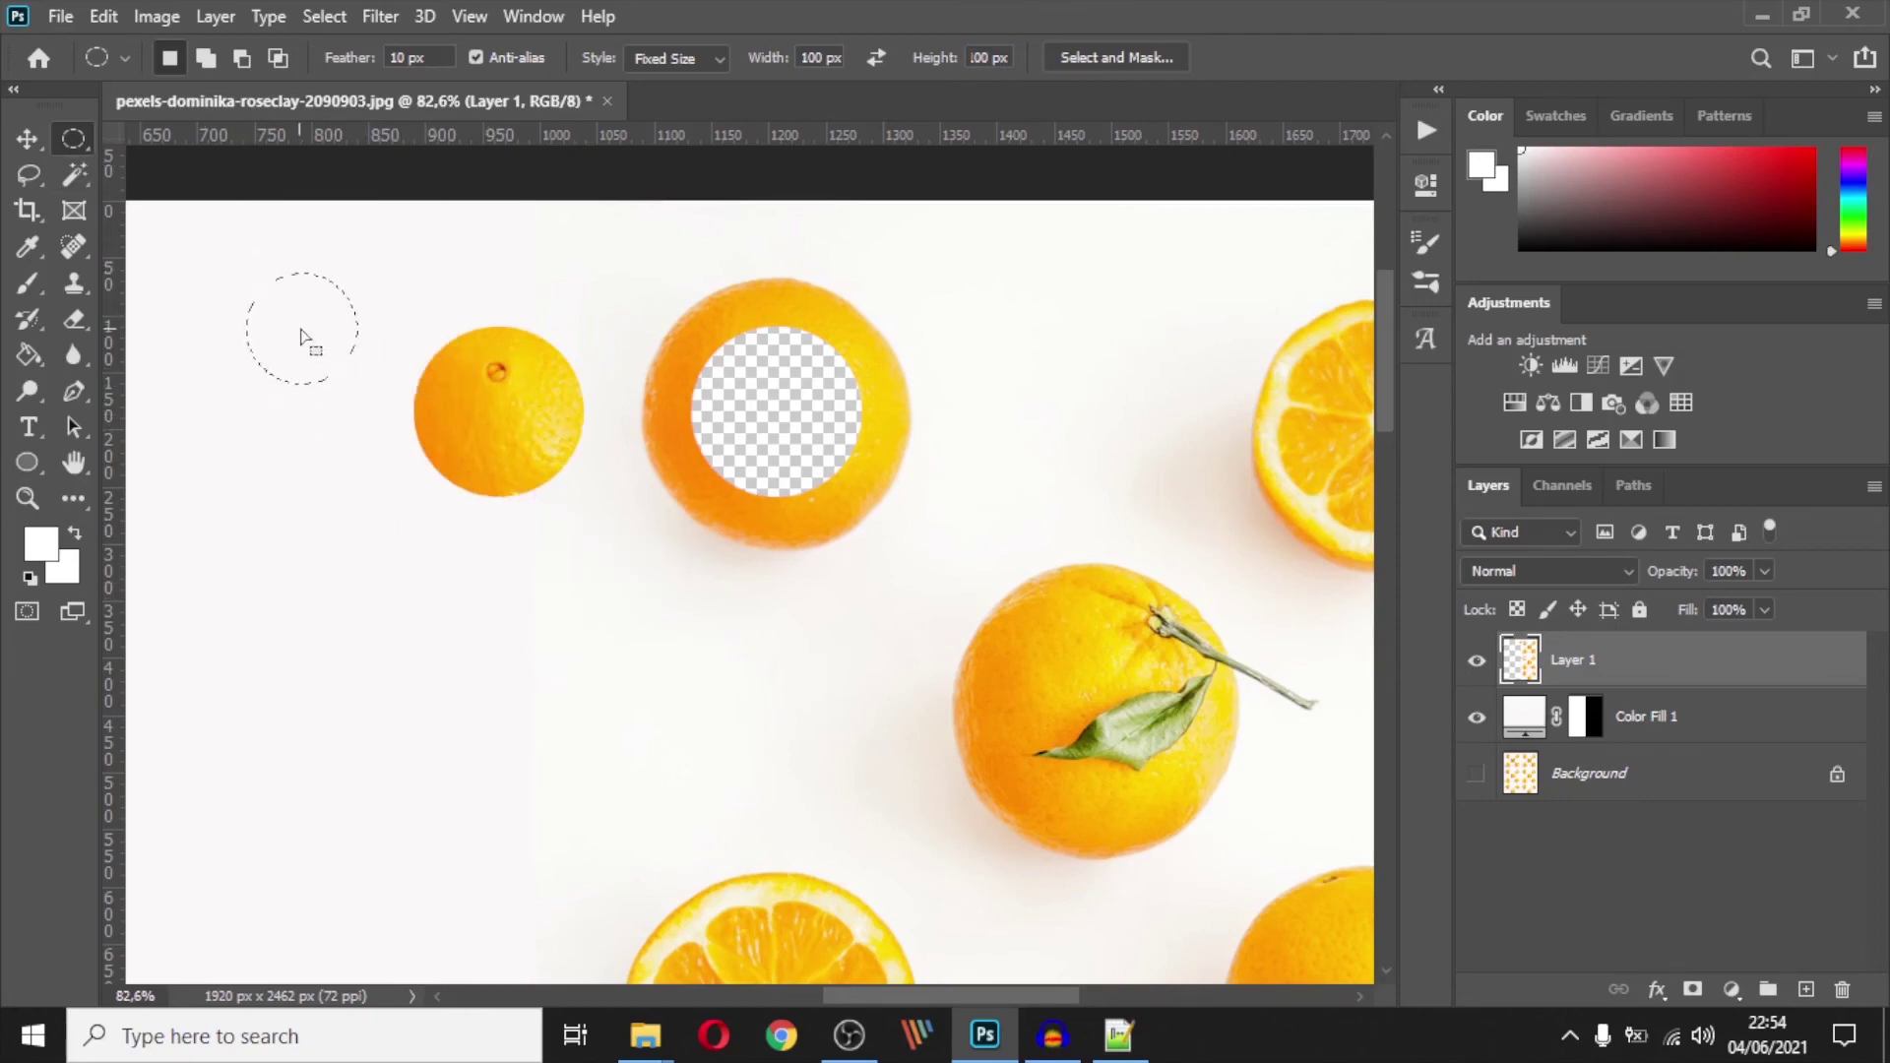
{"action": "left_click_drag", "start_coordinate": [301, 335], "coordinate": [345, 346]}
Set the Rectangular Marquee's style to Fixed Size at 64 px by 64 px, place squares at several spots and deselect
{"action": "right_click", "coordinate": [71, 139]}
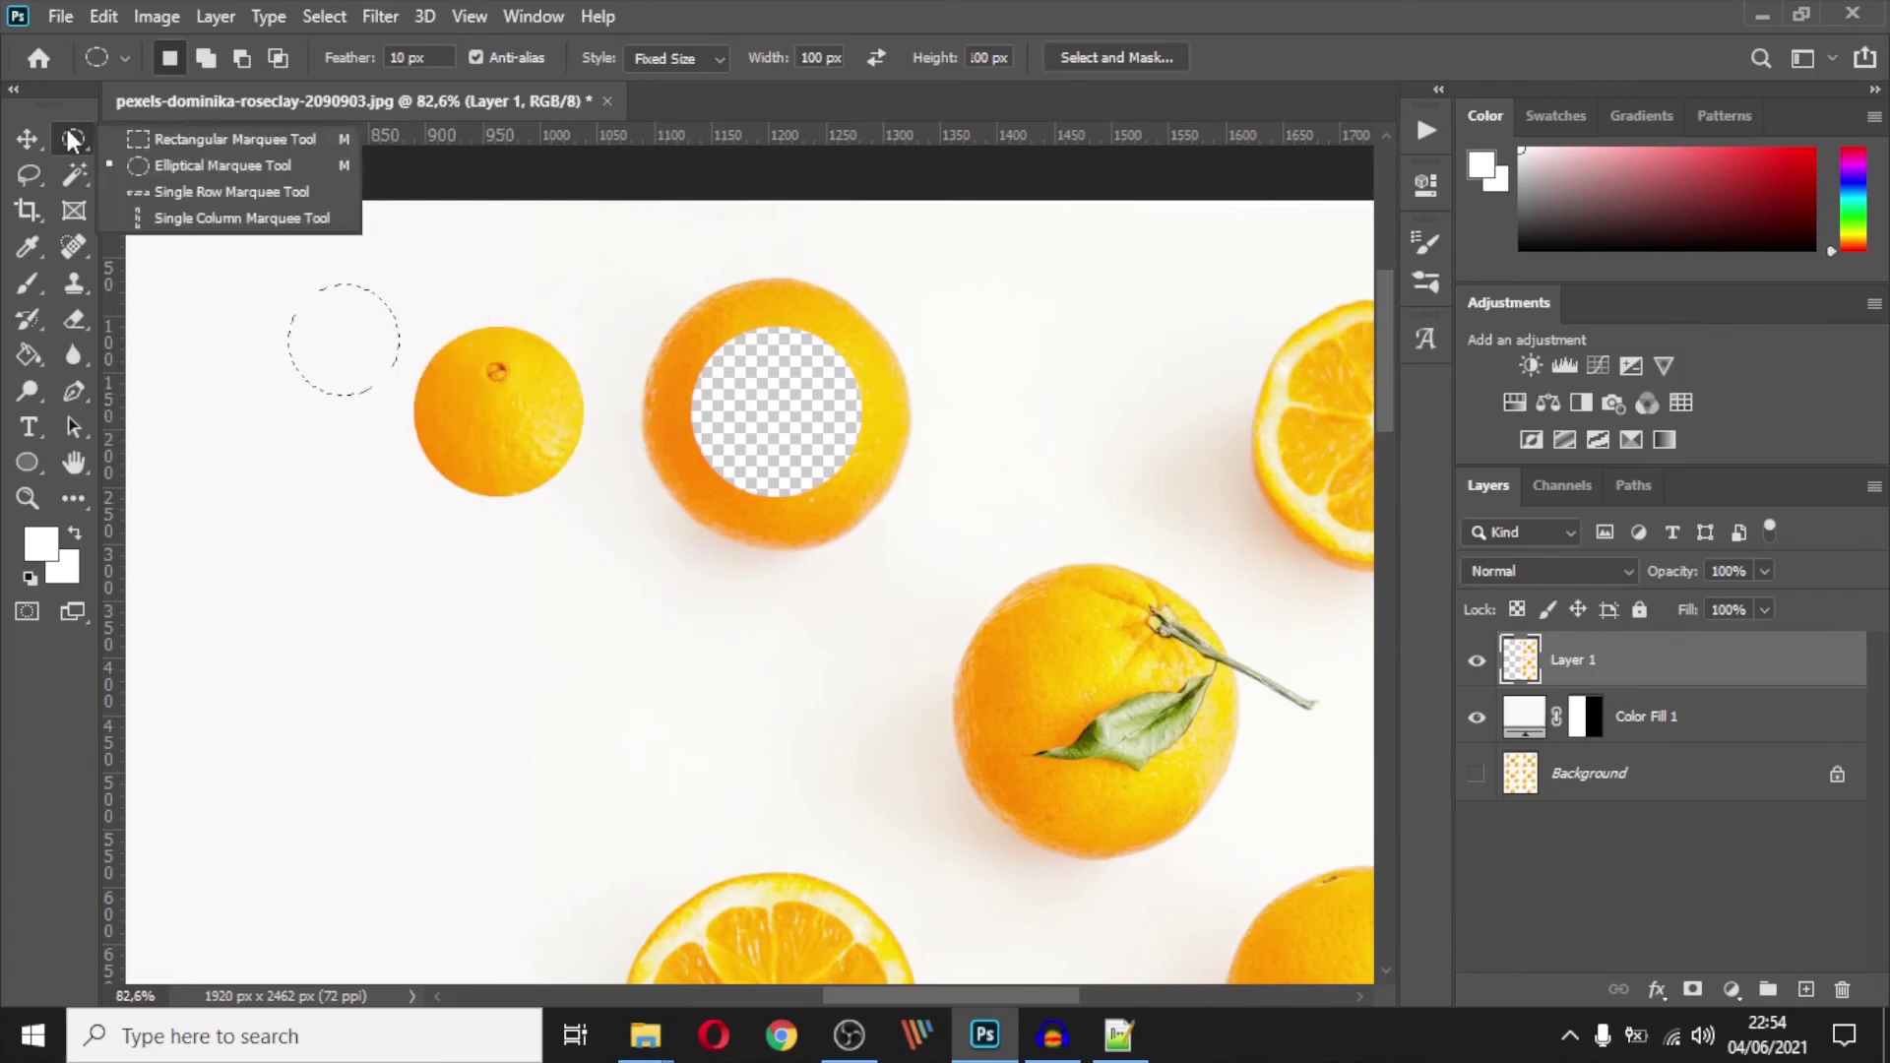
{"action": "left_click", "coordinate": [187, 138]}
{"action": "left_click", "coordinate": [351, 449]}
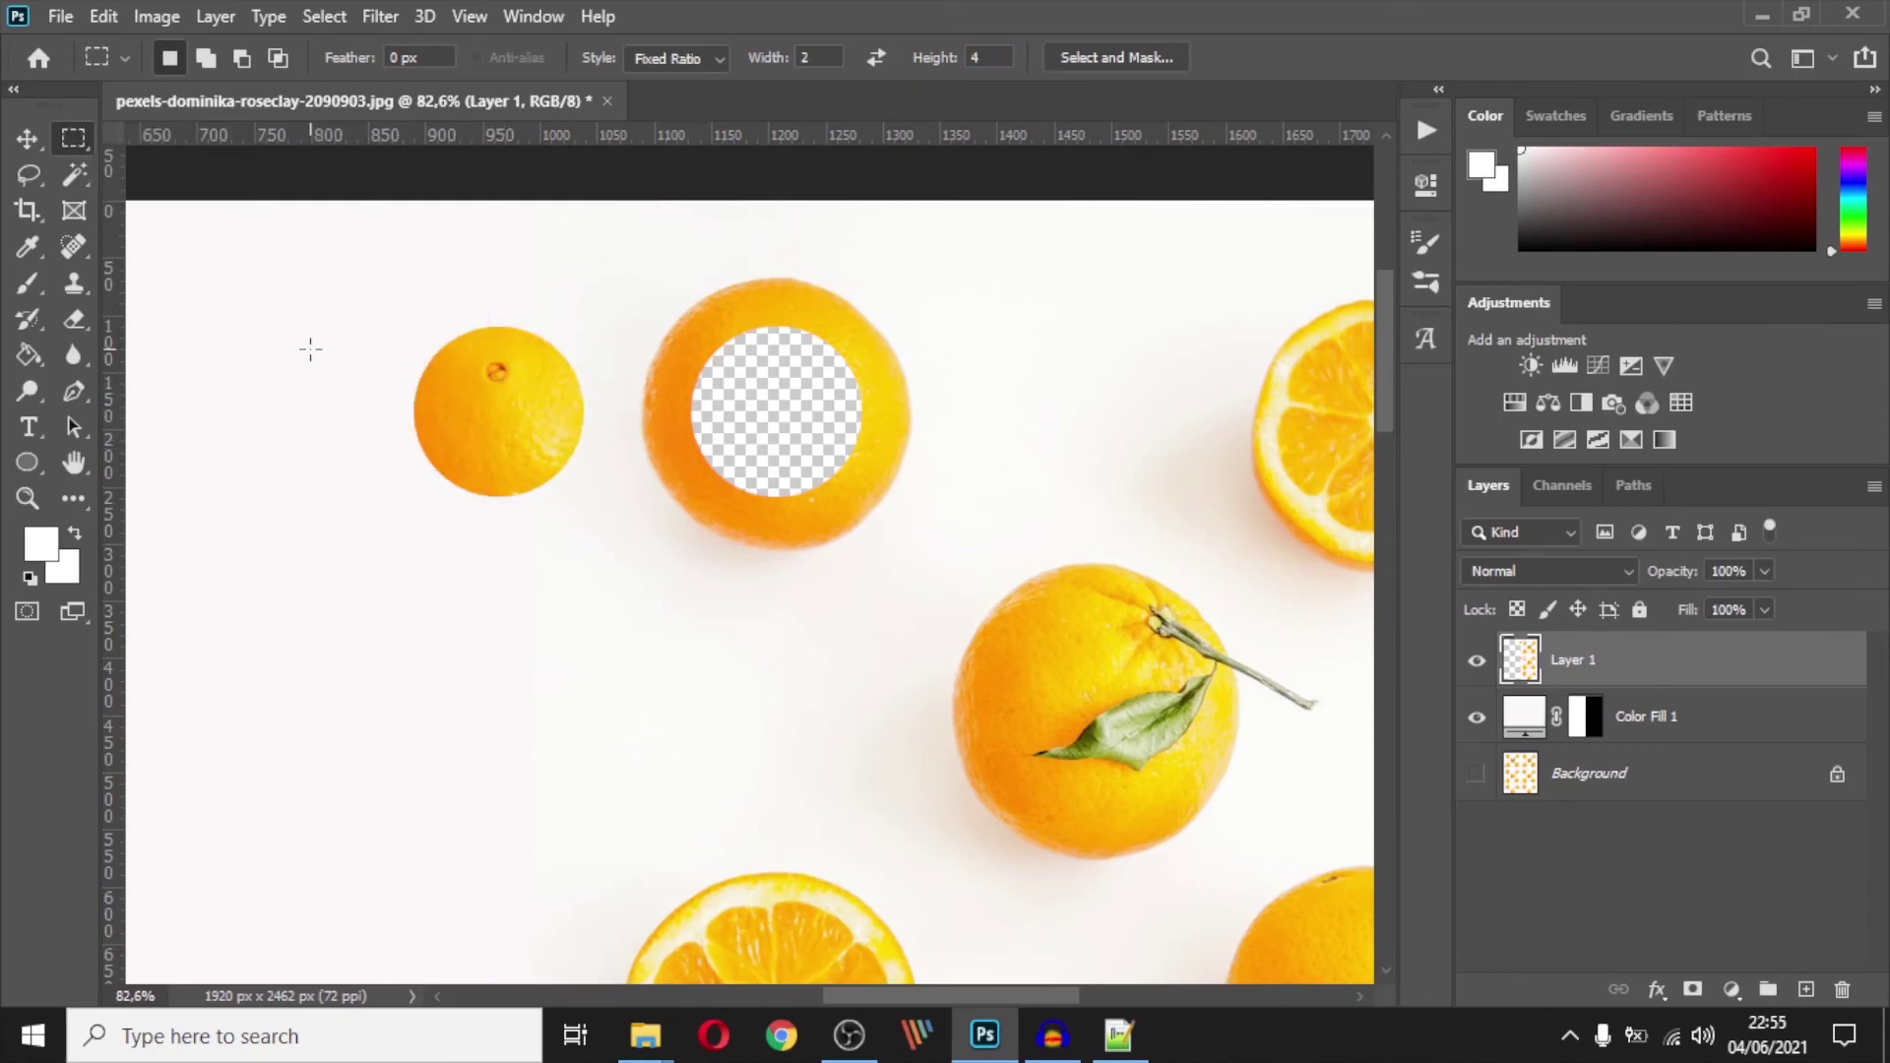
{"action": "left_click", "coordinate": [677, 59]}
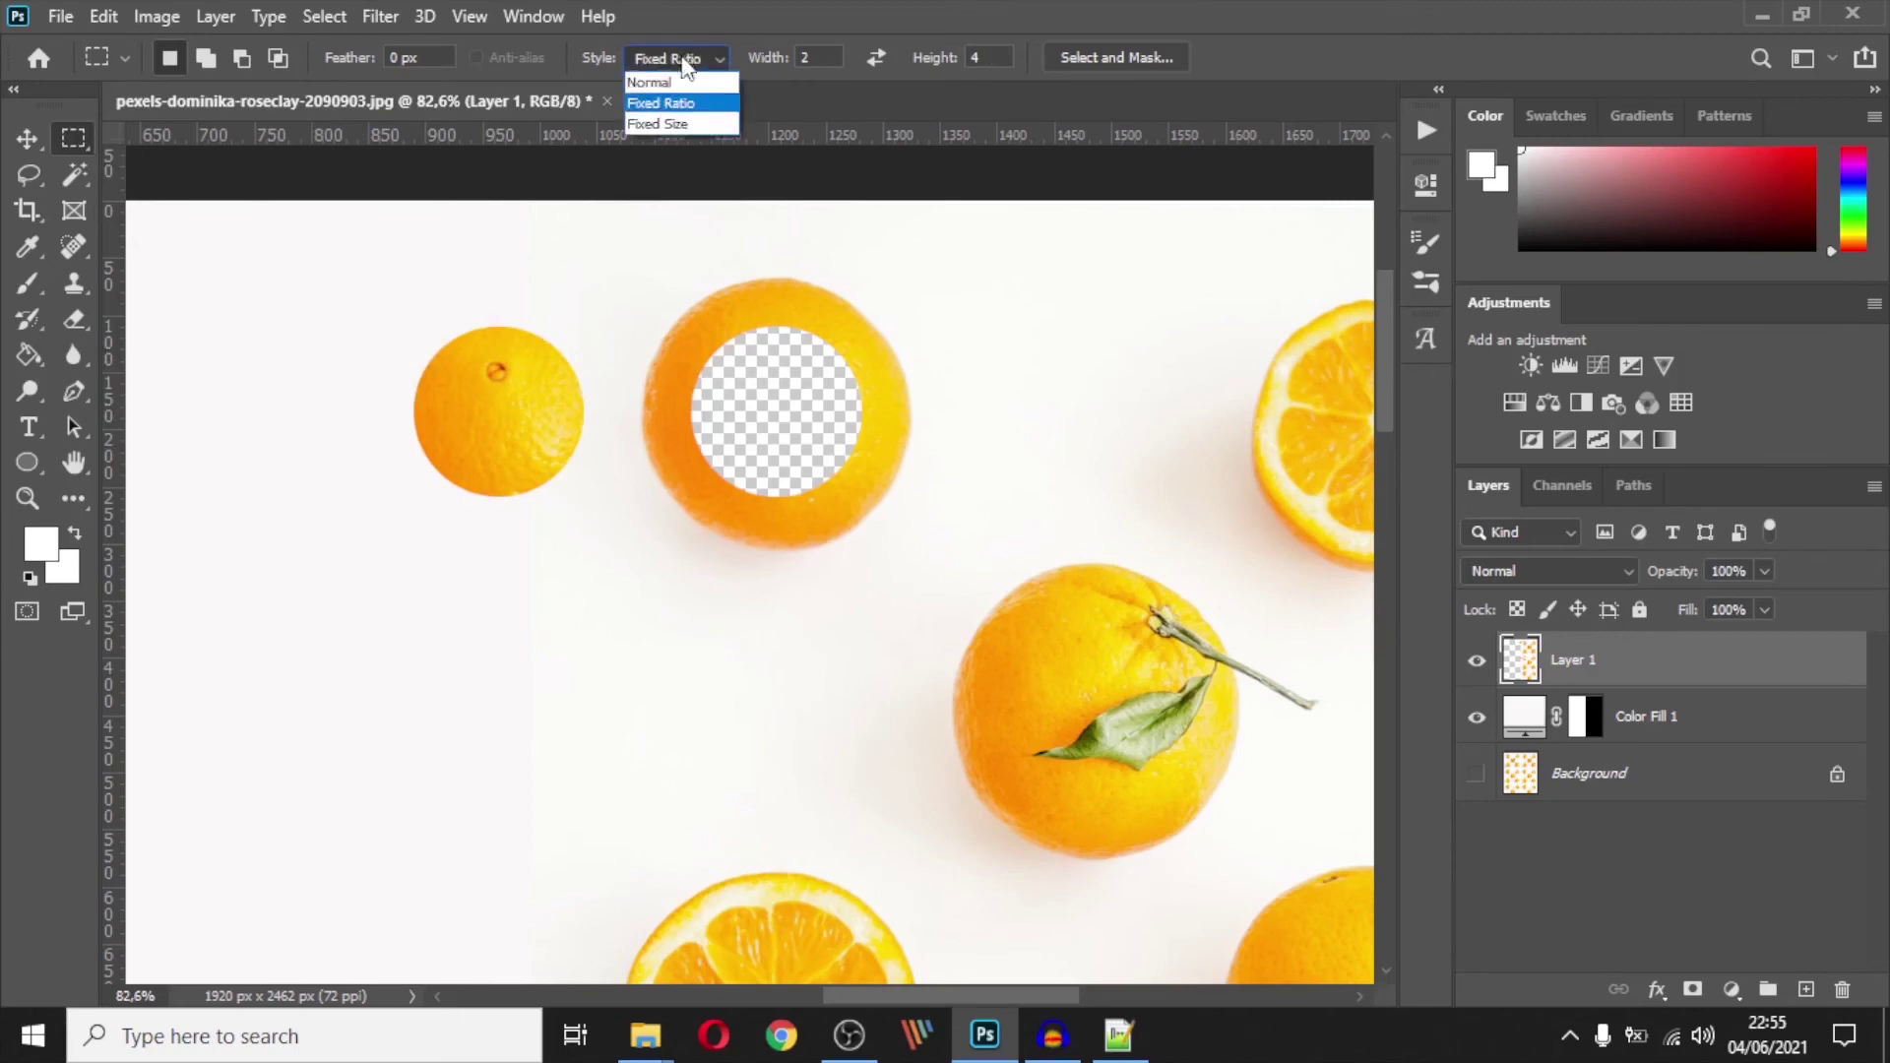
{"action": "left_click", "coordinate": [681, 120]}
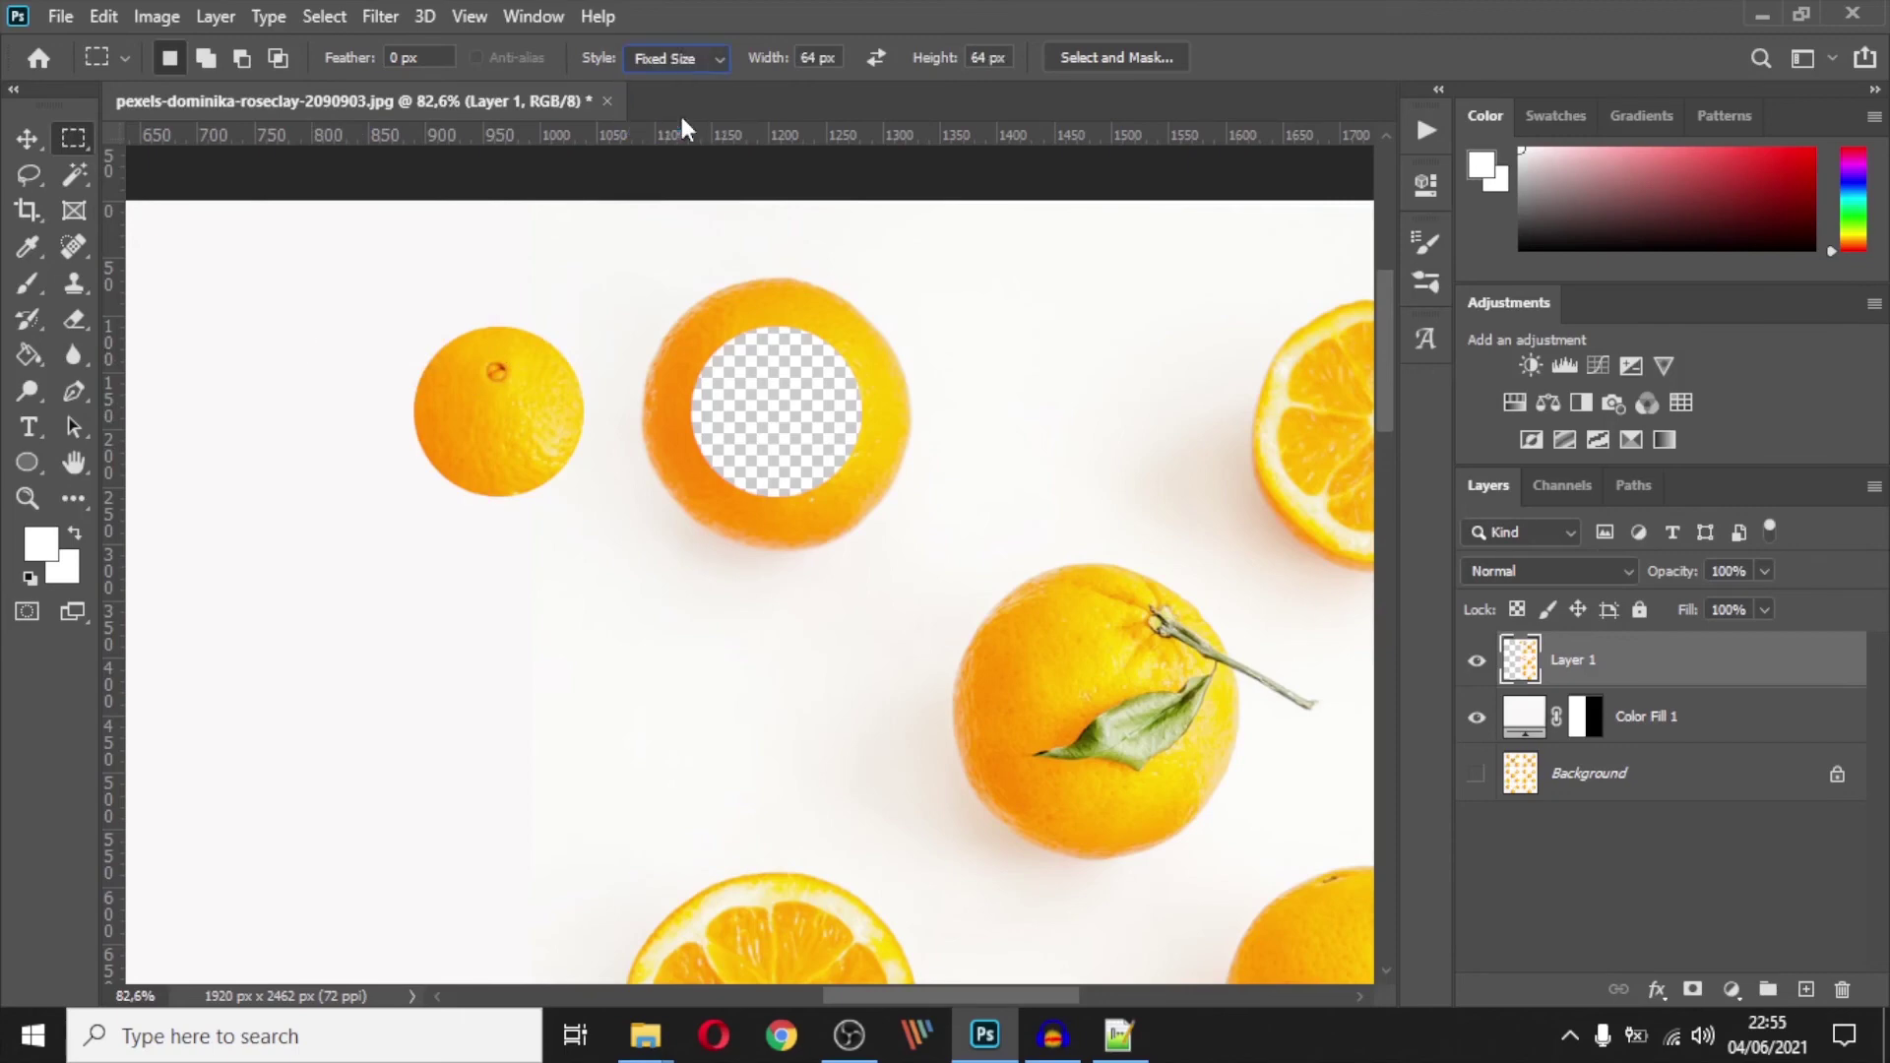
{"action": "left_click", "coordinate": [262, 284]}
{"action": "left_click", "coordinate": [624, 296]}
{"action": "left_click", "coordinate": [962, 292]}
{"action": "left_click", "coordinate": [313, 443]}
{"action": "key", "text": "ctrl+d"}
{"action": "left_click", "coordinate": [357, 311]}
{"action": "left_click", "coordinate": [25, 139]}
{"action": "left_click", "coordinate": [74, 139]}
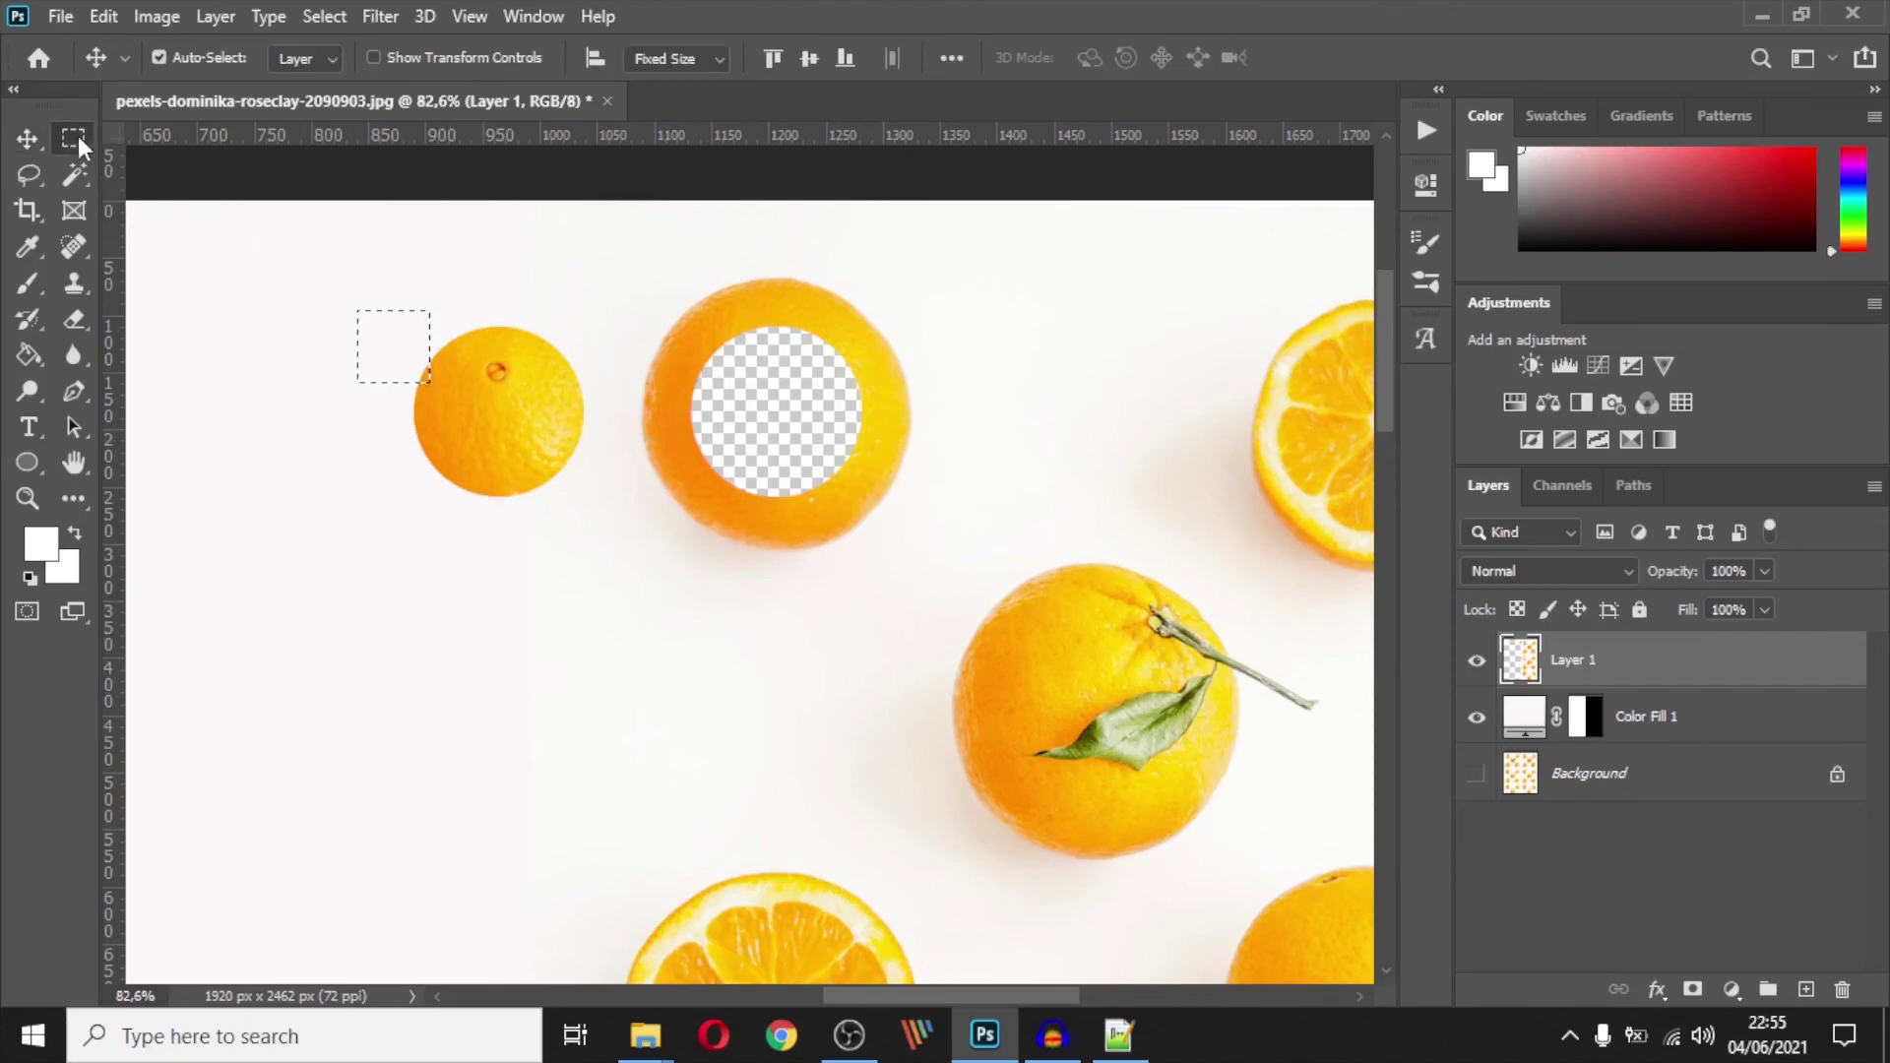
{"action": "key", "text": "ctrl+d"}
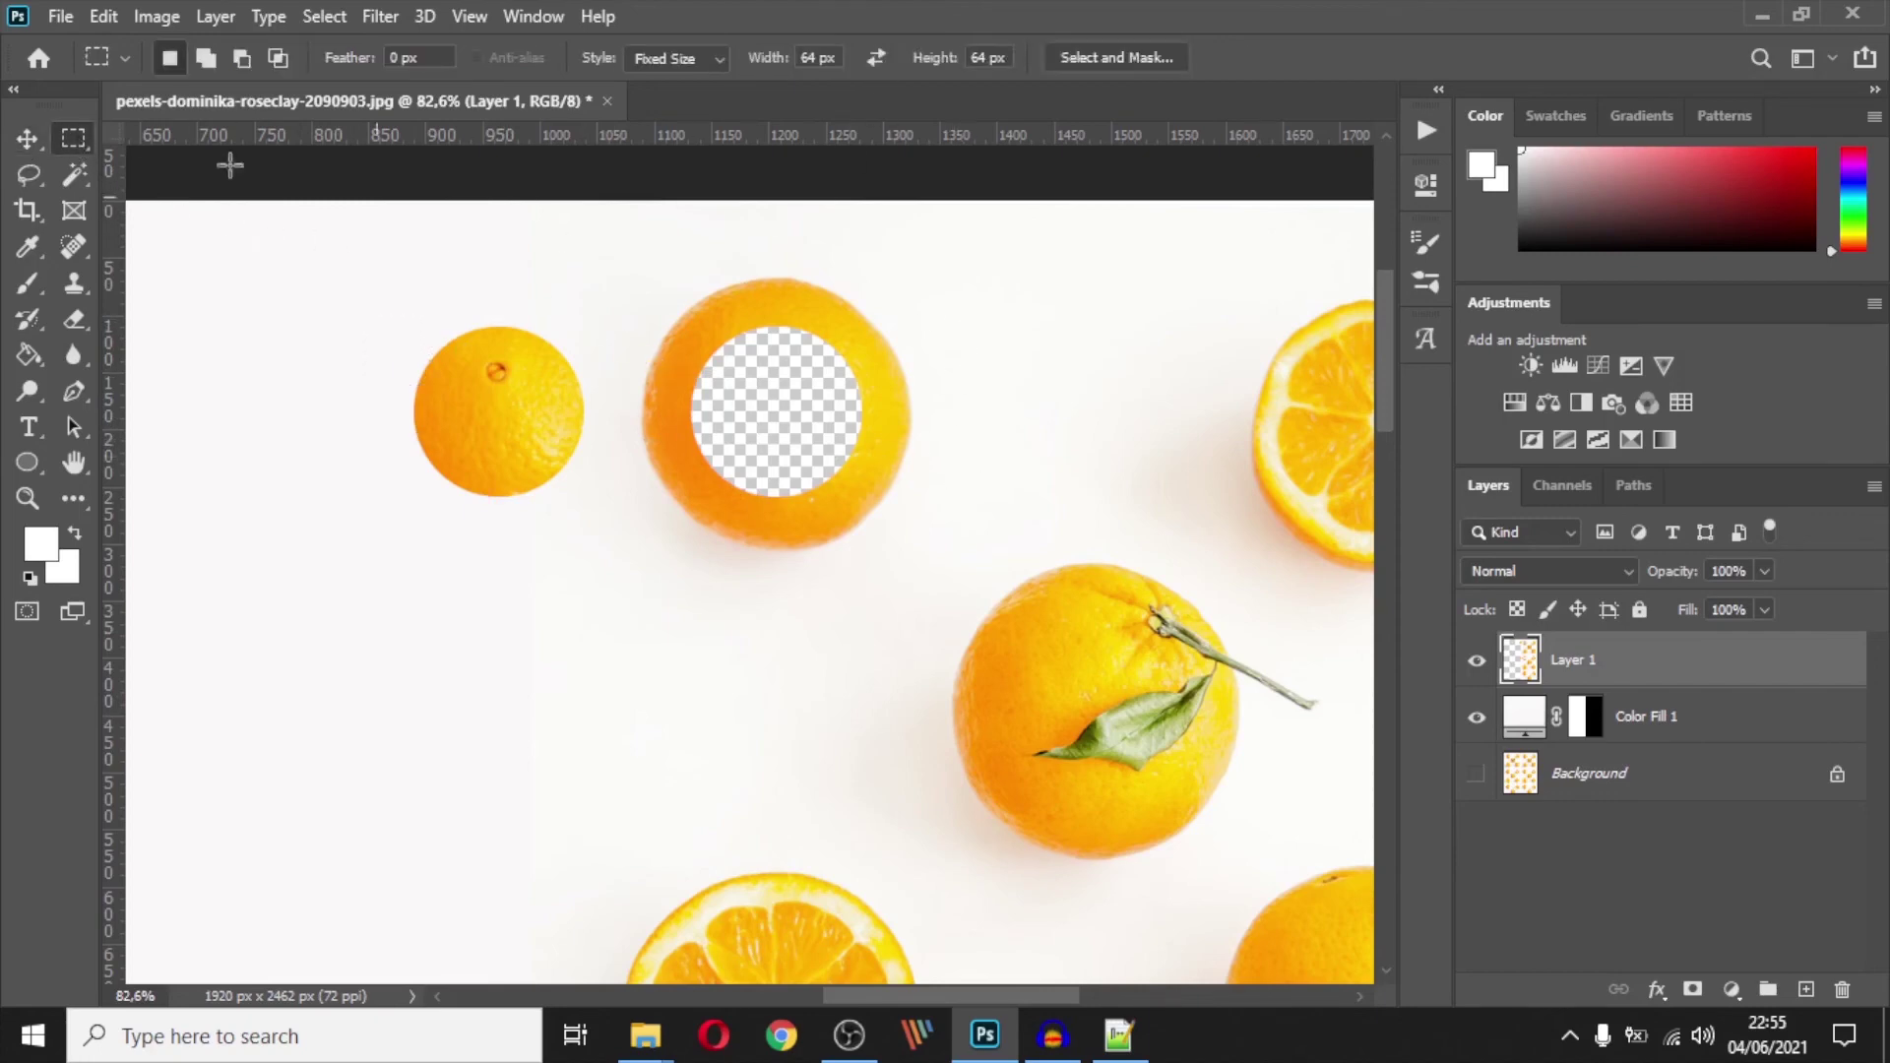
{"action": "left_click", "coordinate": [27, 139]}
{"action": "scroll", "coordinate": [794, 446], "scroll_direction": "down", "scroll_amount": 5}
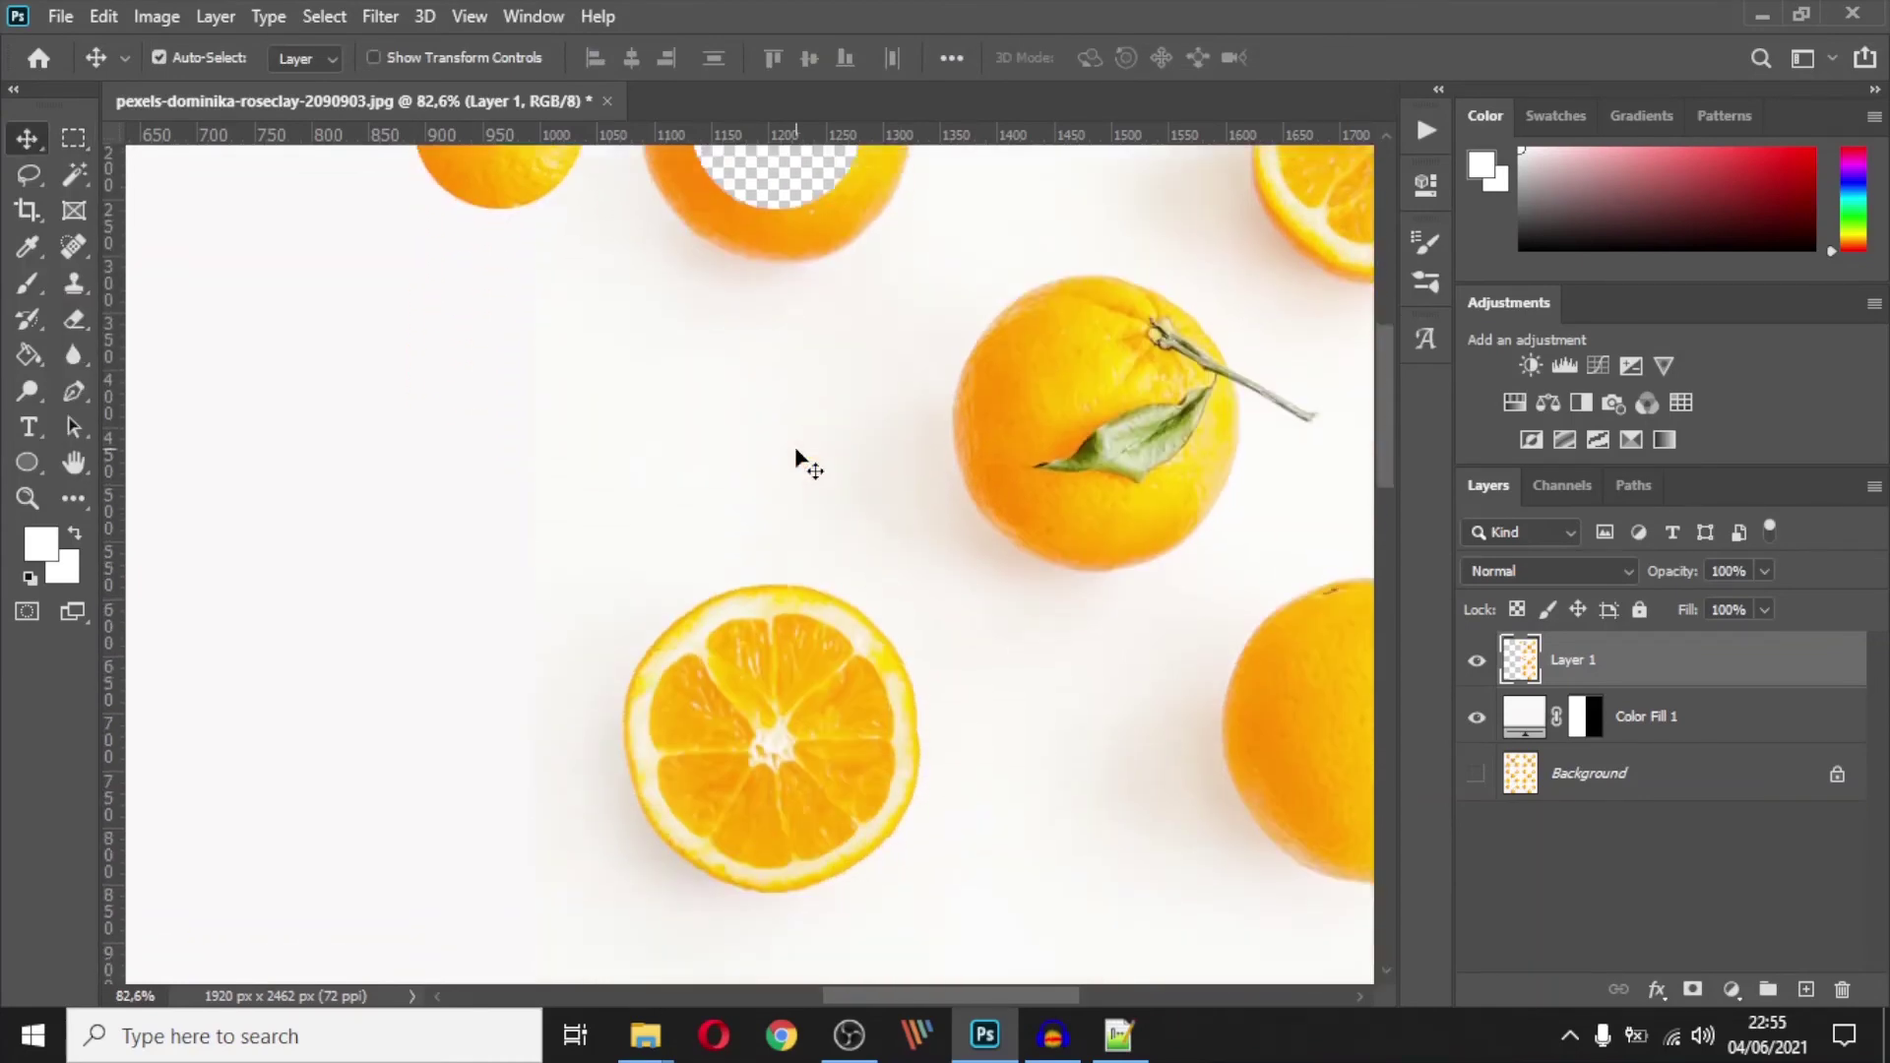
{"action": "key", "text": "ctrl"}
{"action": "scroll", "coordinate": [662, 363], "scroll_direction": "up", "scroll_amount": 3}
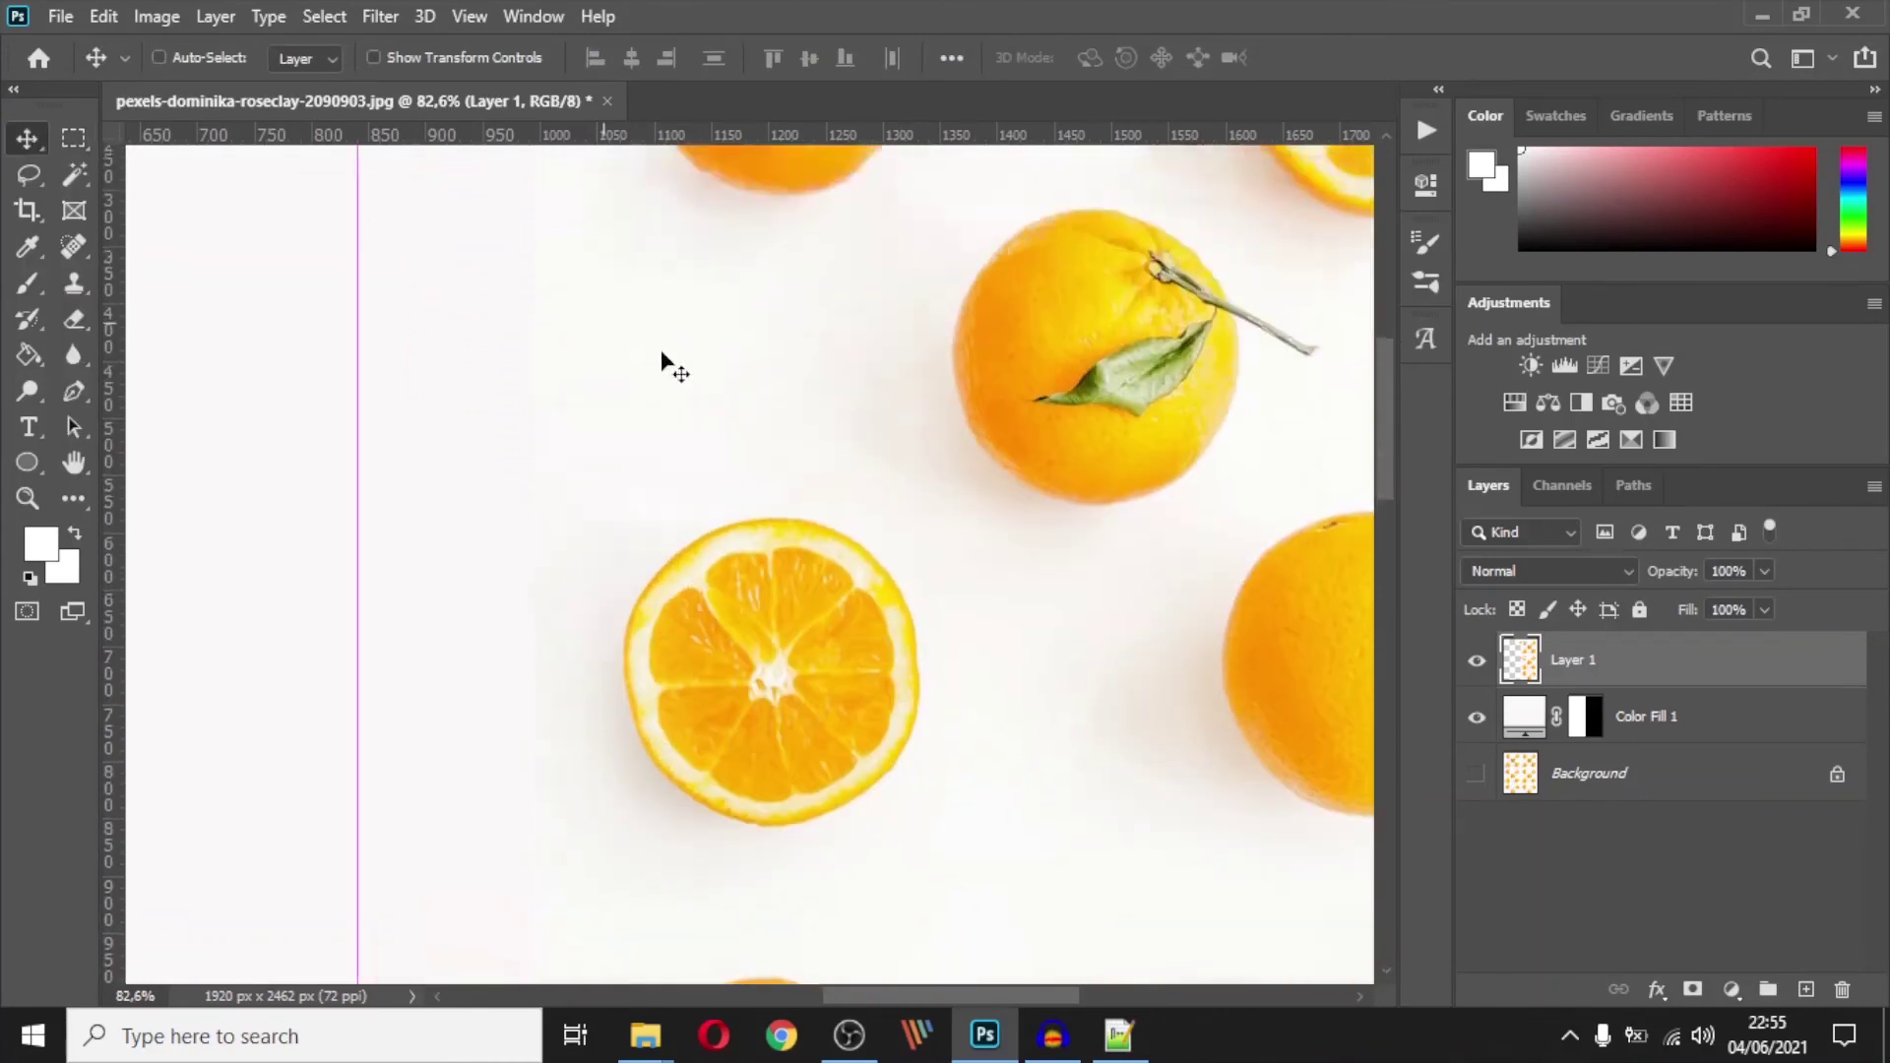
{"action": "scroll", "coordinate": [482, 320], "scroll_direction": "up", "scroll_amount": 4}
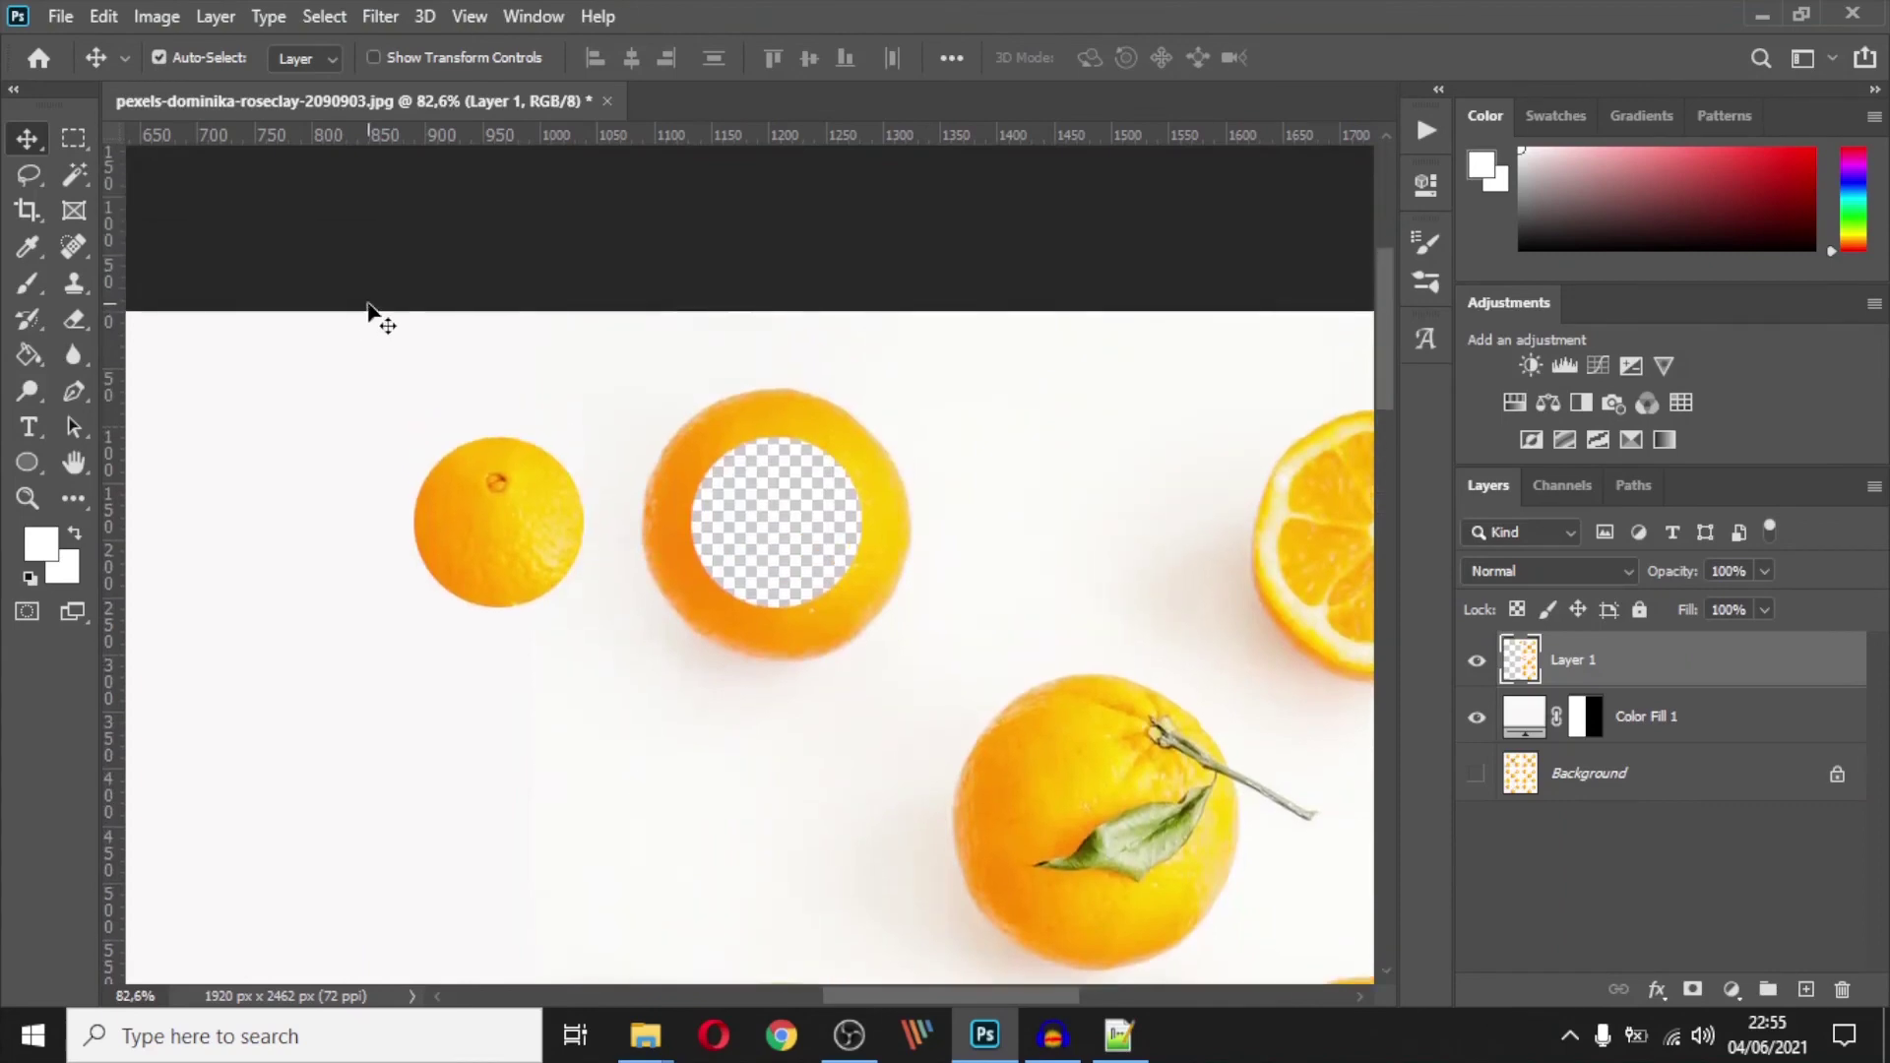
{"action": "left_click", "coordinate": [65, 141]}
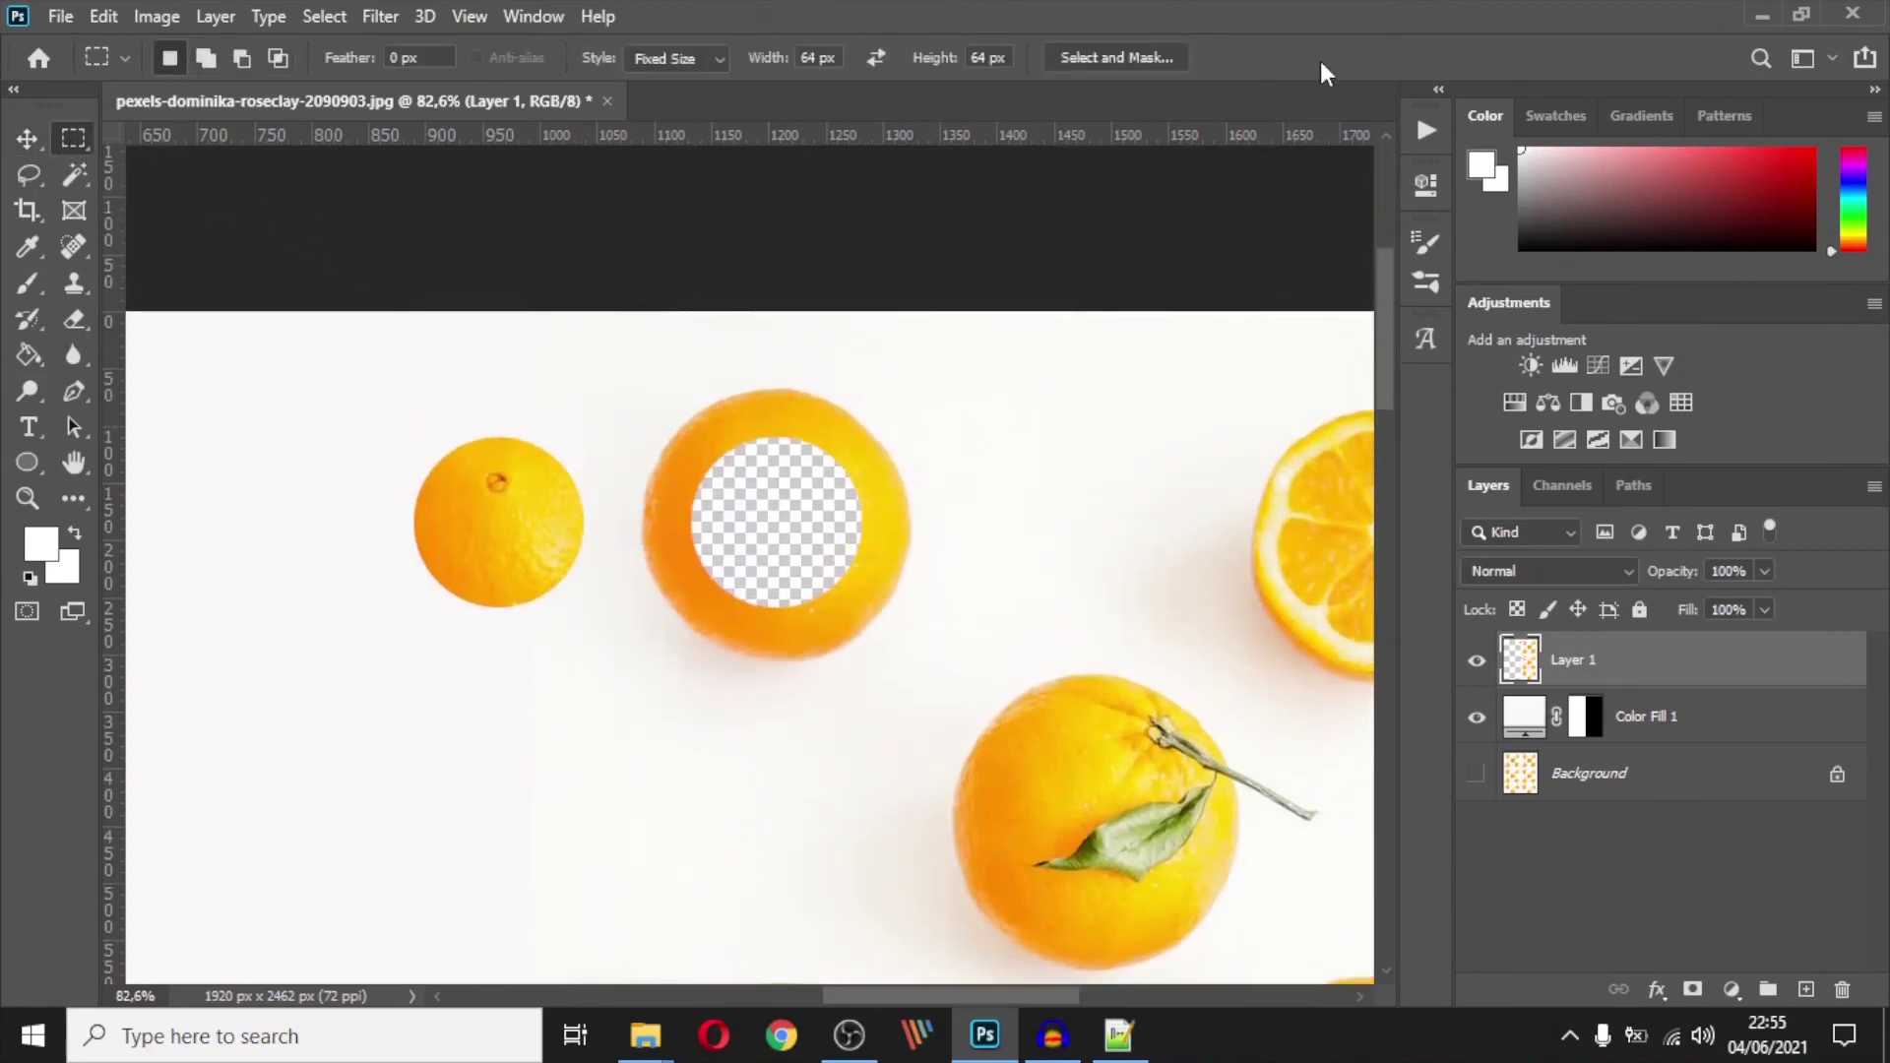
{"action": "scroll", "coordinate": [541, 509], "scroll_direction": "down", "scroll_amount": 1}
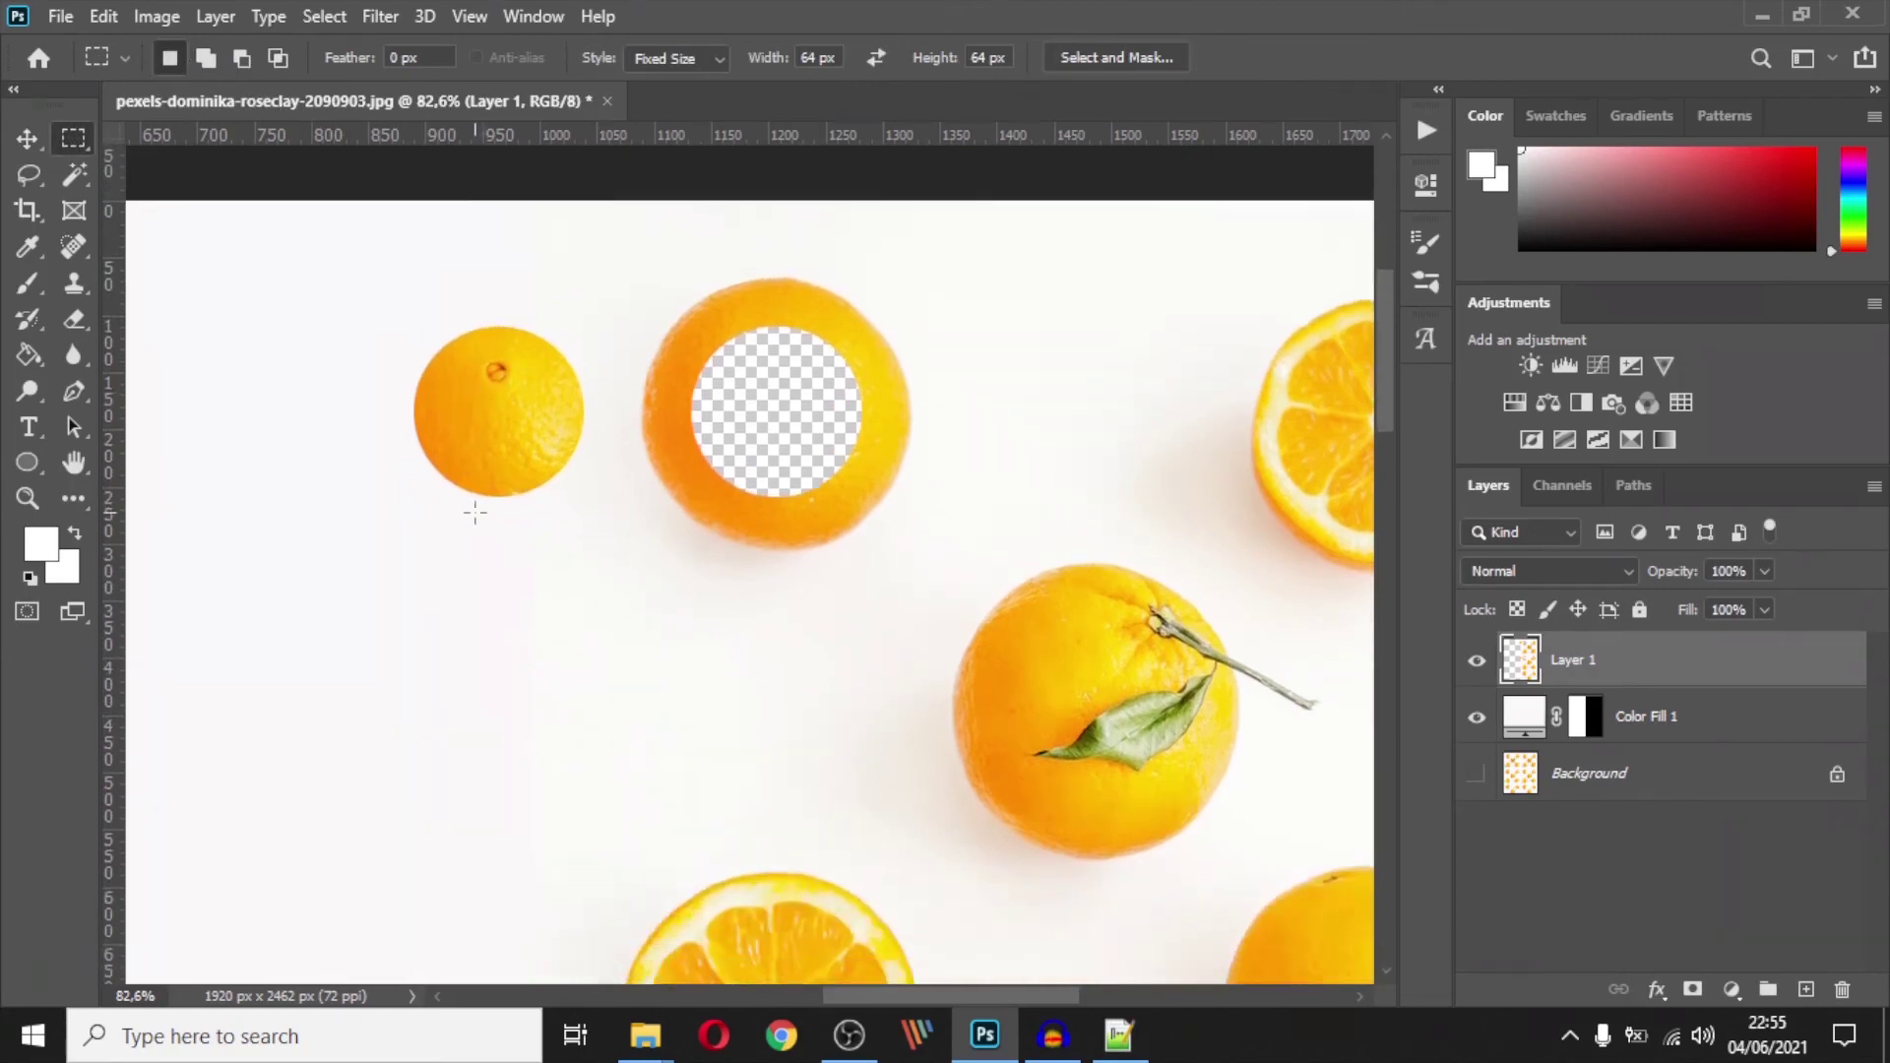
{"action": "scroll", "coordinate": [478, 522], "scroll_direction": "right", "scroll_amount": 1}
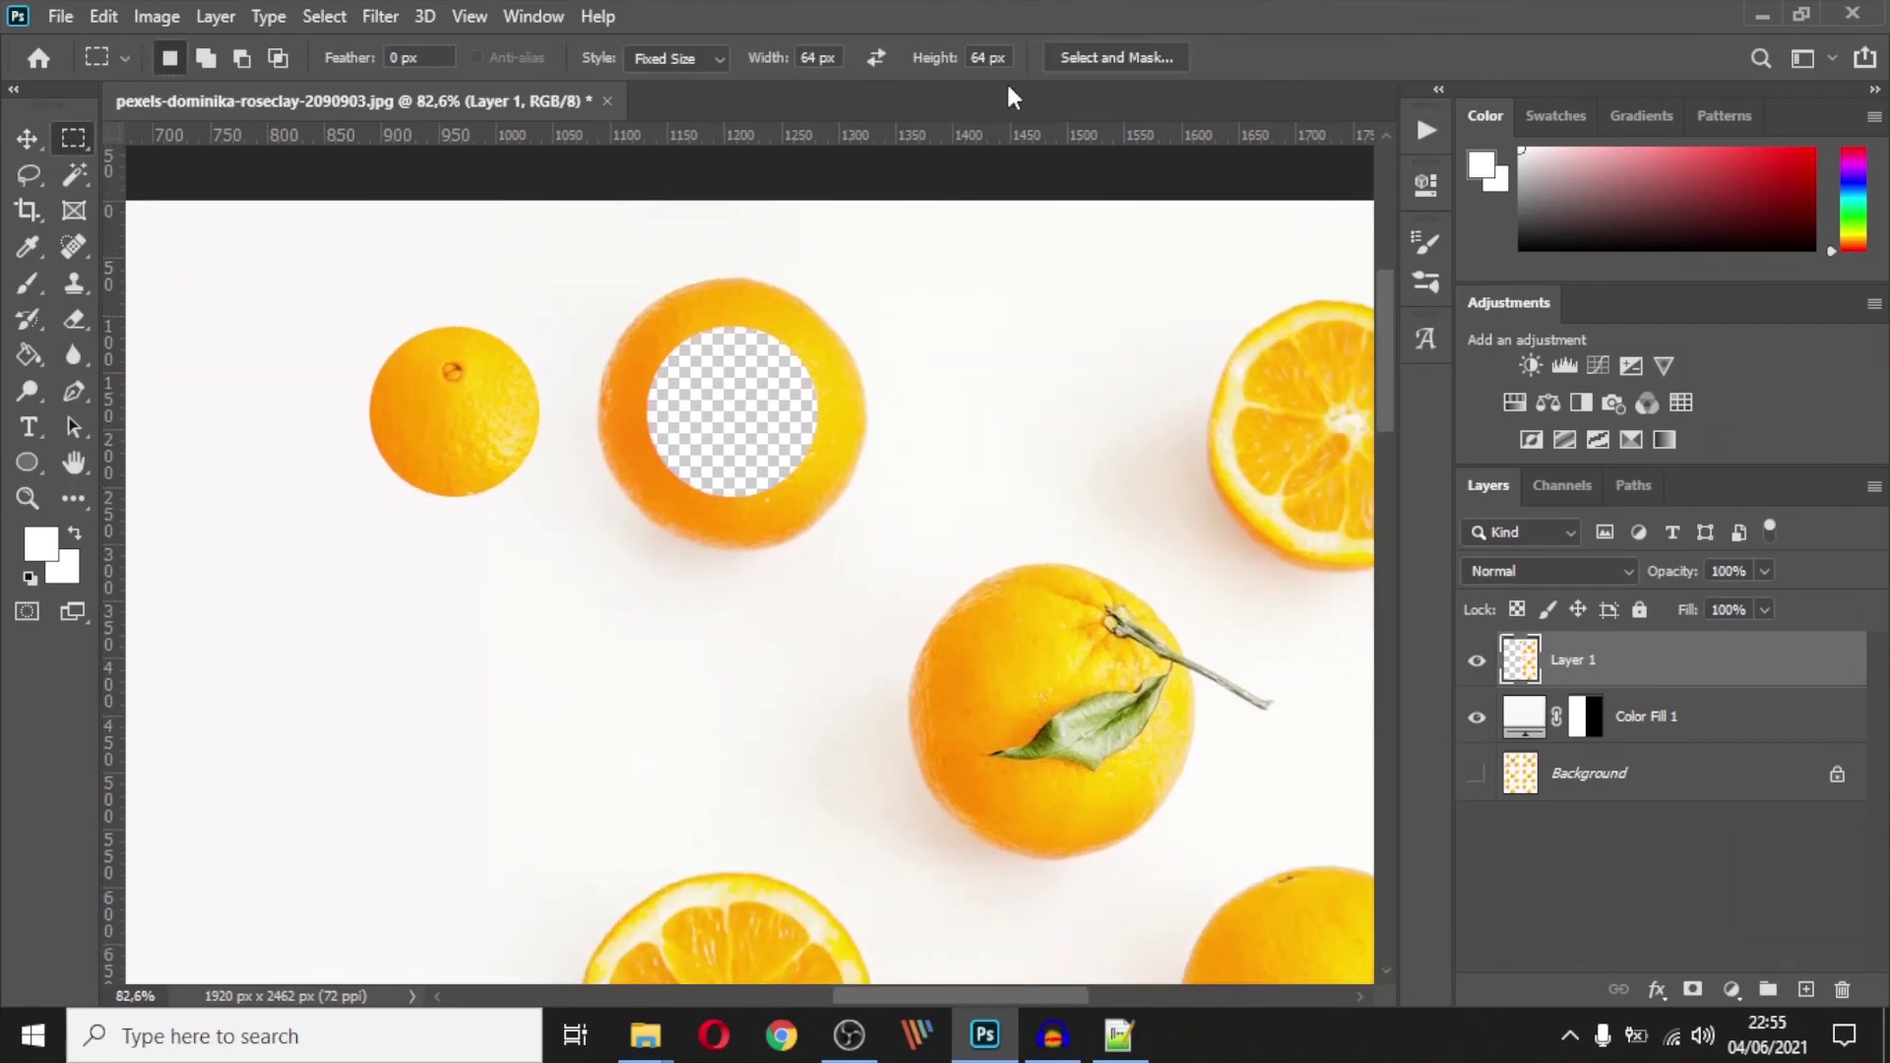
{"action": "scroll", "coordinate": [688, 582], "scroll_direction": "right", "scroll_amount": 2}
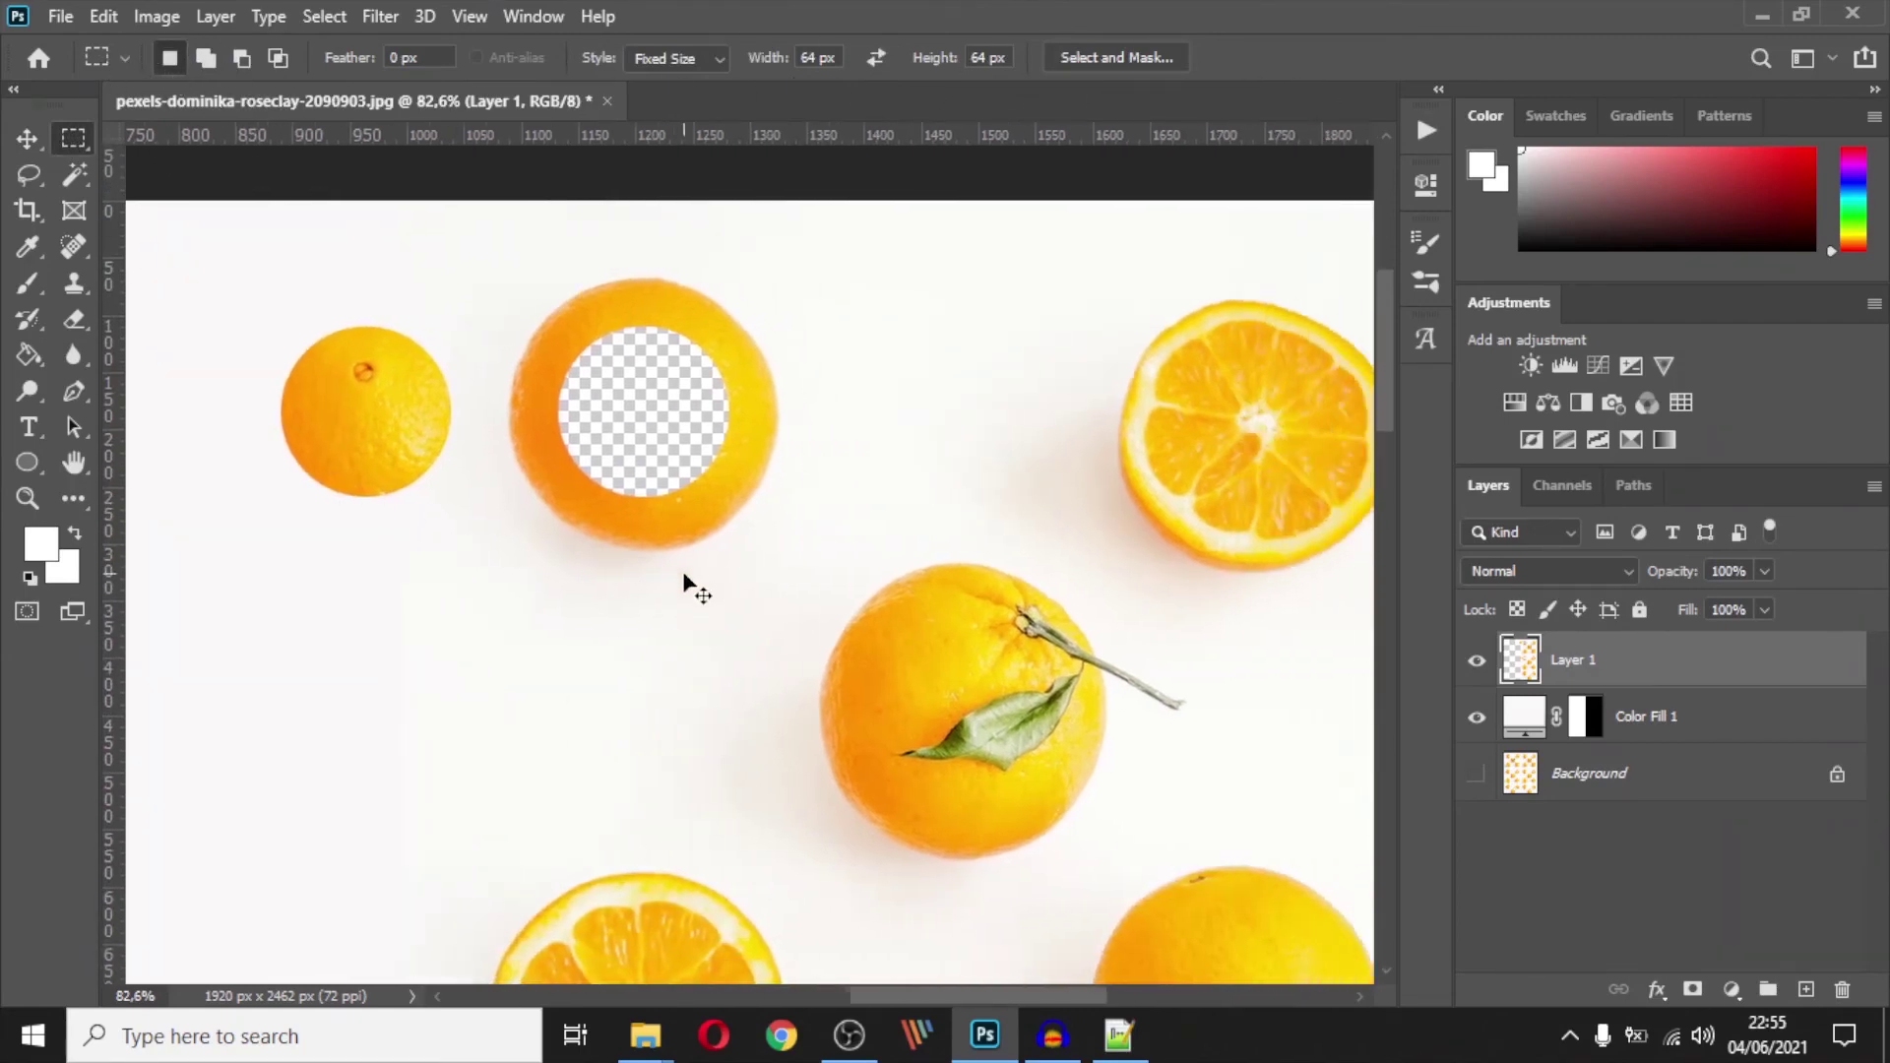
{"action": "scroll", "coordinate": [480, 512], "scroll_direction": "left", "scroll_amount": 6}
{"action": "scroll", "coordinate": [459, 513], "scroll_direction": "down", "scroll_amount": 2}
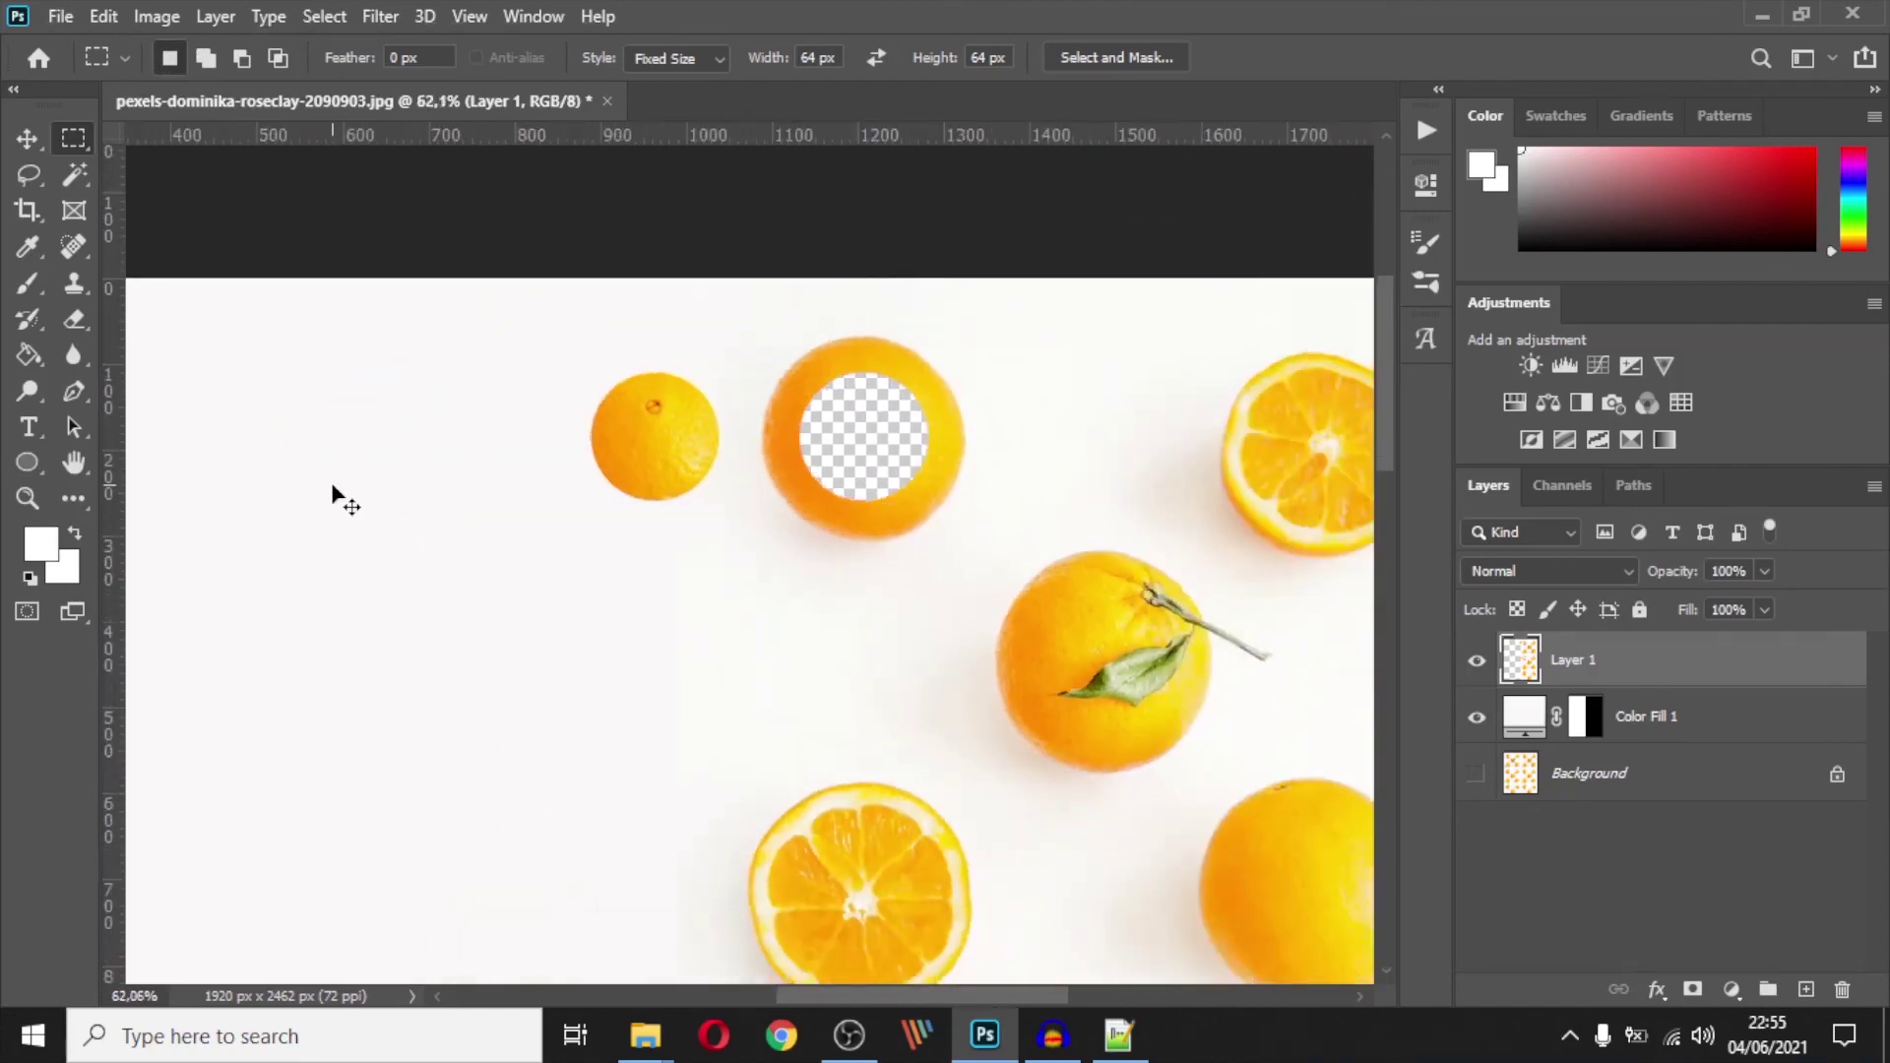
{"action": "scroll", "coordinate": [338, 499], "scroll_direction": "left", "scroll_amount": 3}
{"action": "scroll", "coordinate": [388, 472], "scroll_direction": "down", "scroll_amount": 2}
{"action": "scroll", "coordinate": [410, 537], "scroll_direction": "up", "scroll_amount": 2}
{"action": "scroll", "coordinate": [412, 540], "scroll_direction": "left", "scroll_amount": 2}
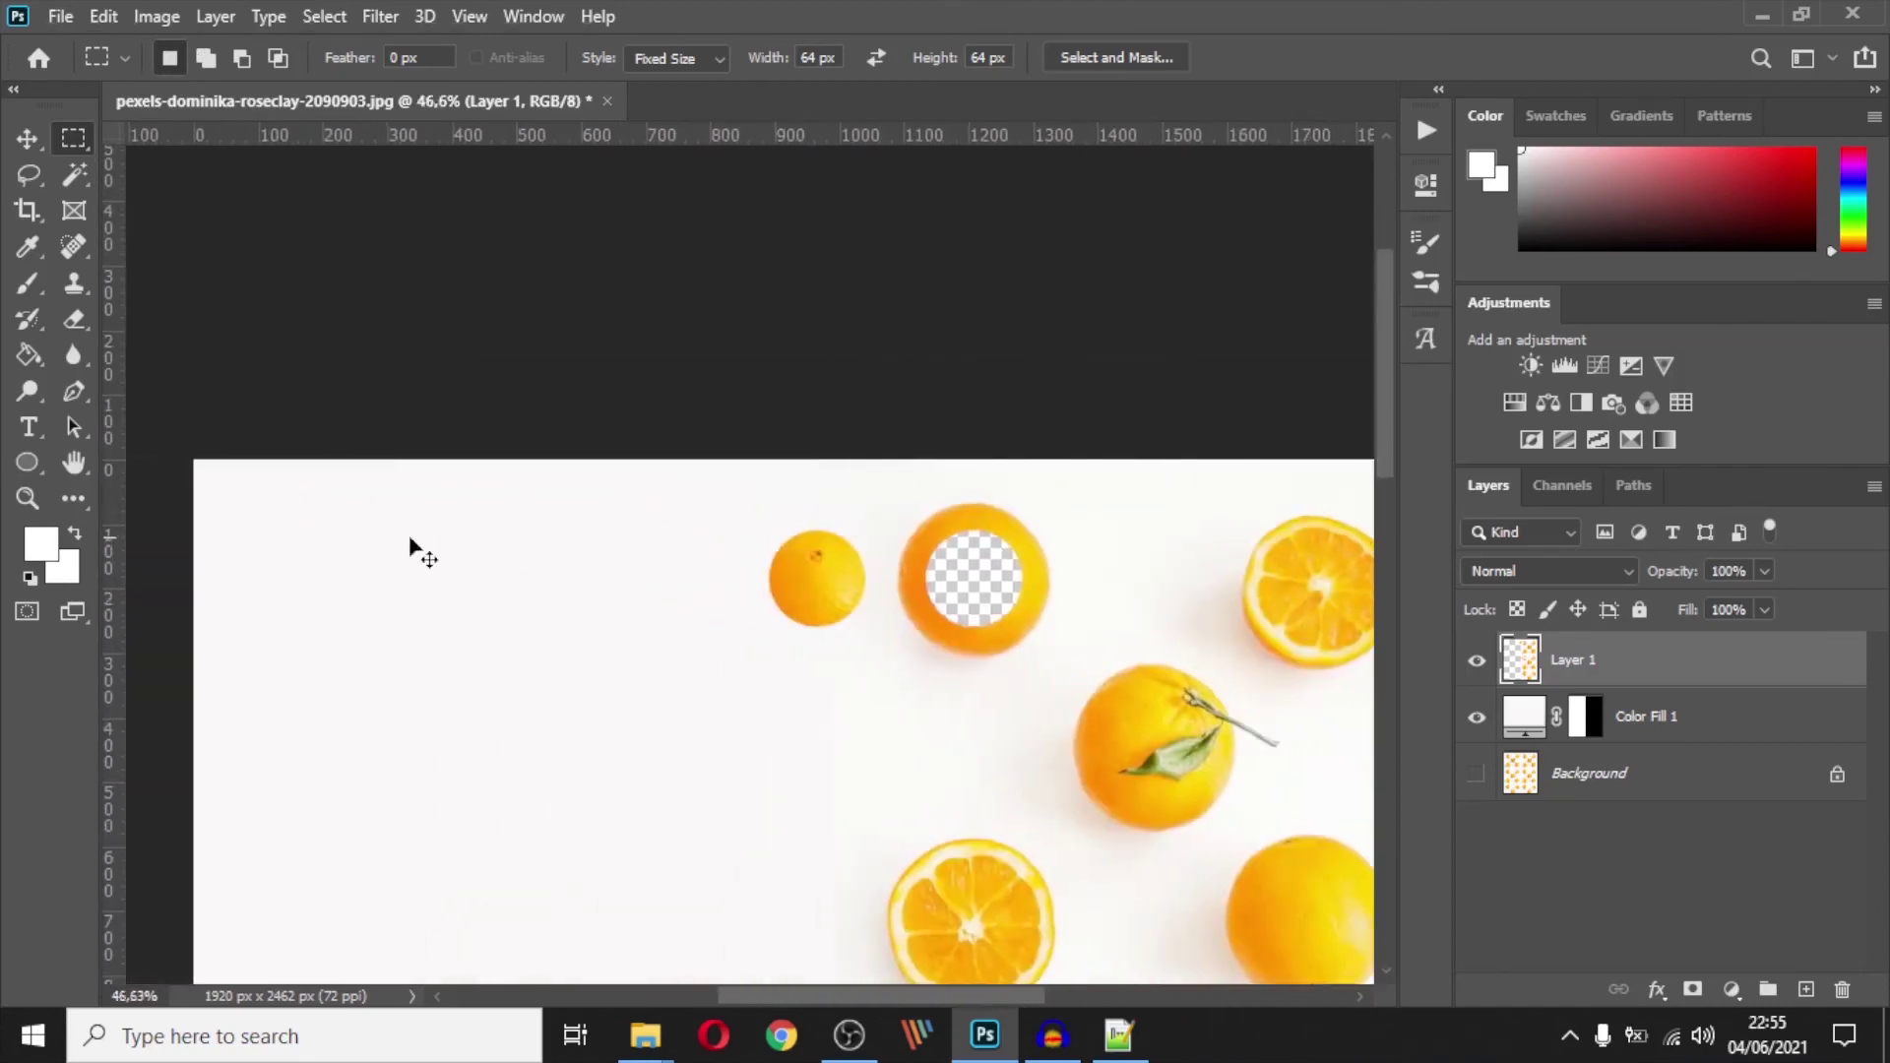
Place another fixed-size square on the blank area beside the oranges and return the Rectangular Marquee's style to Normal
{"action": "scroll", "coordinate": [502, 532], "scroll_direction": "down", "scroll_amount": 4}
{"action": "scroll", "coordinate": [723, 540], "scroll_direction": "right", "scroll_amount": 3}
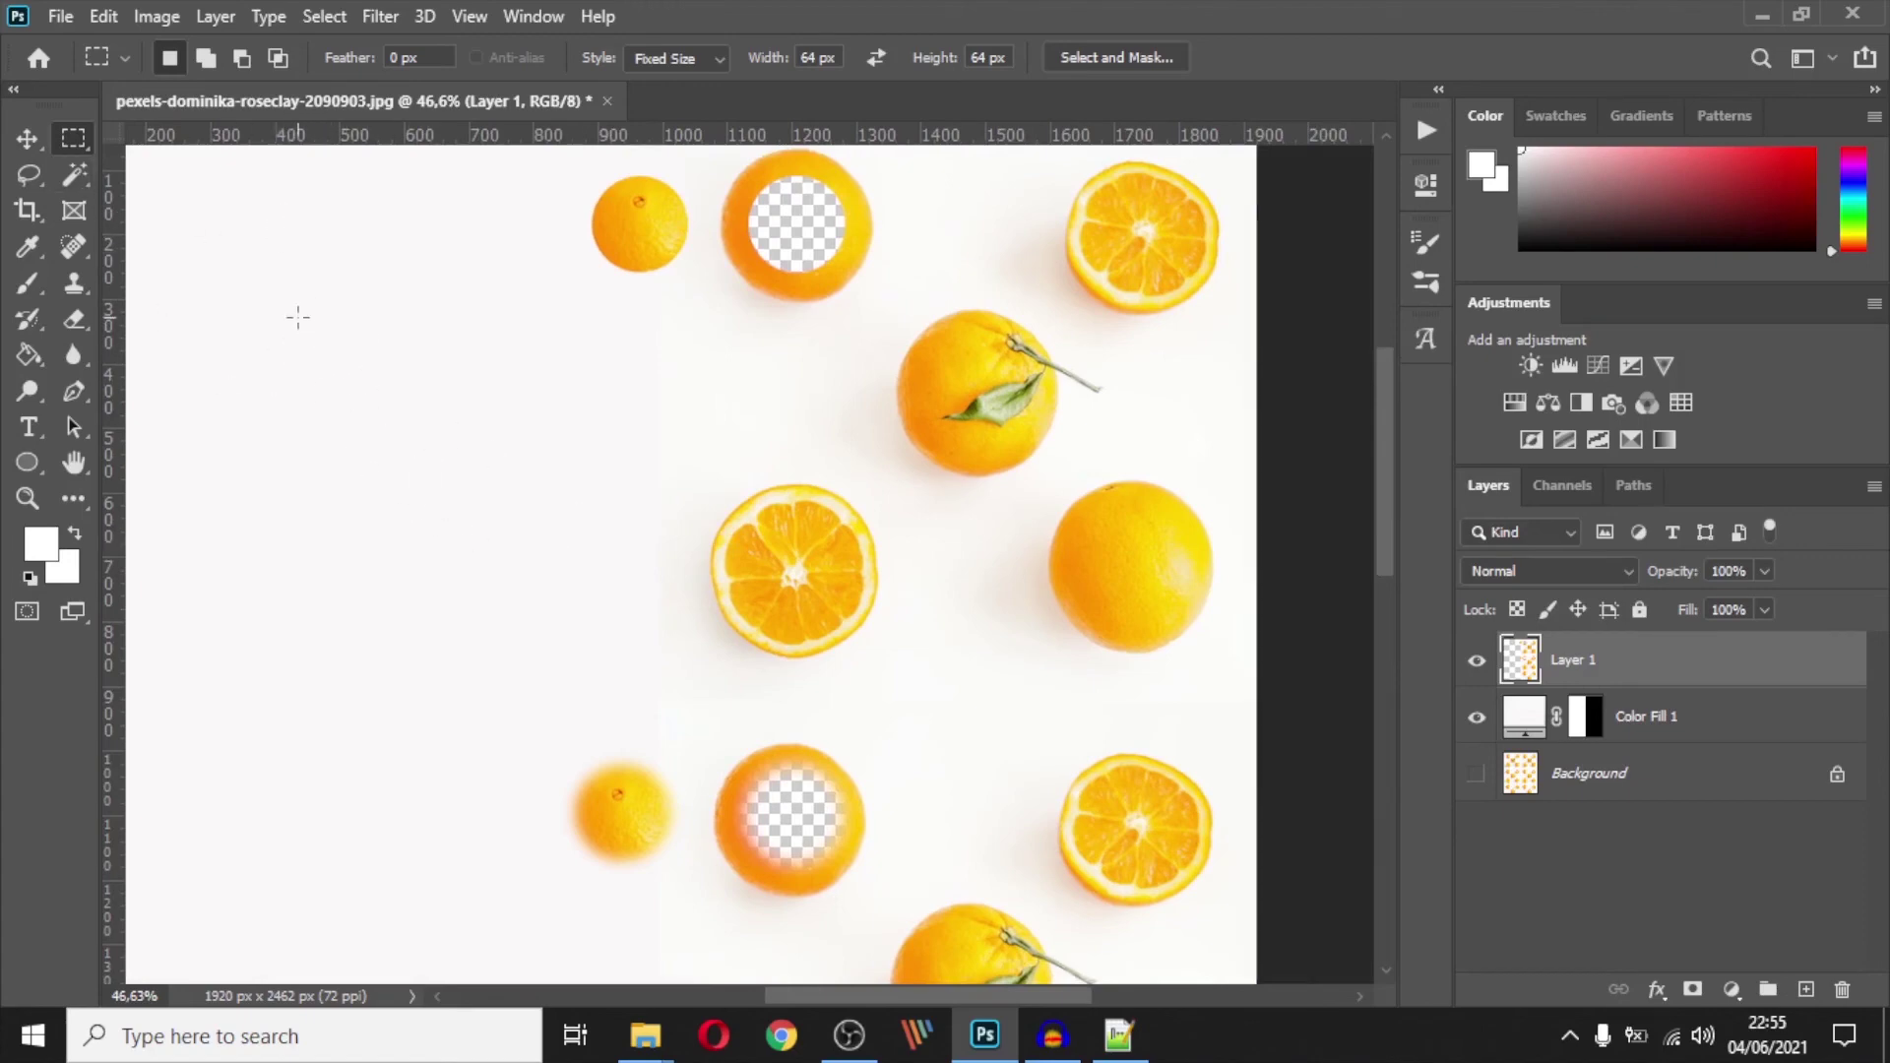
{"action": "left_click_drag", "start_coordinate": [433, 404], "coordinate": [482, 437]}
{"action": "left_click", "coordinate": [699, 59]}
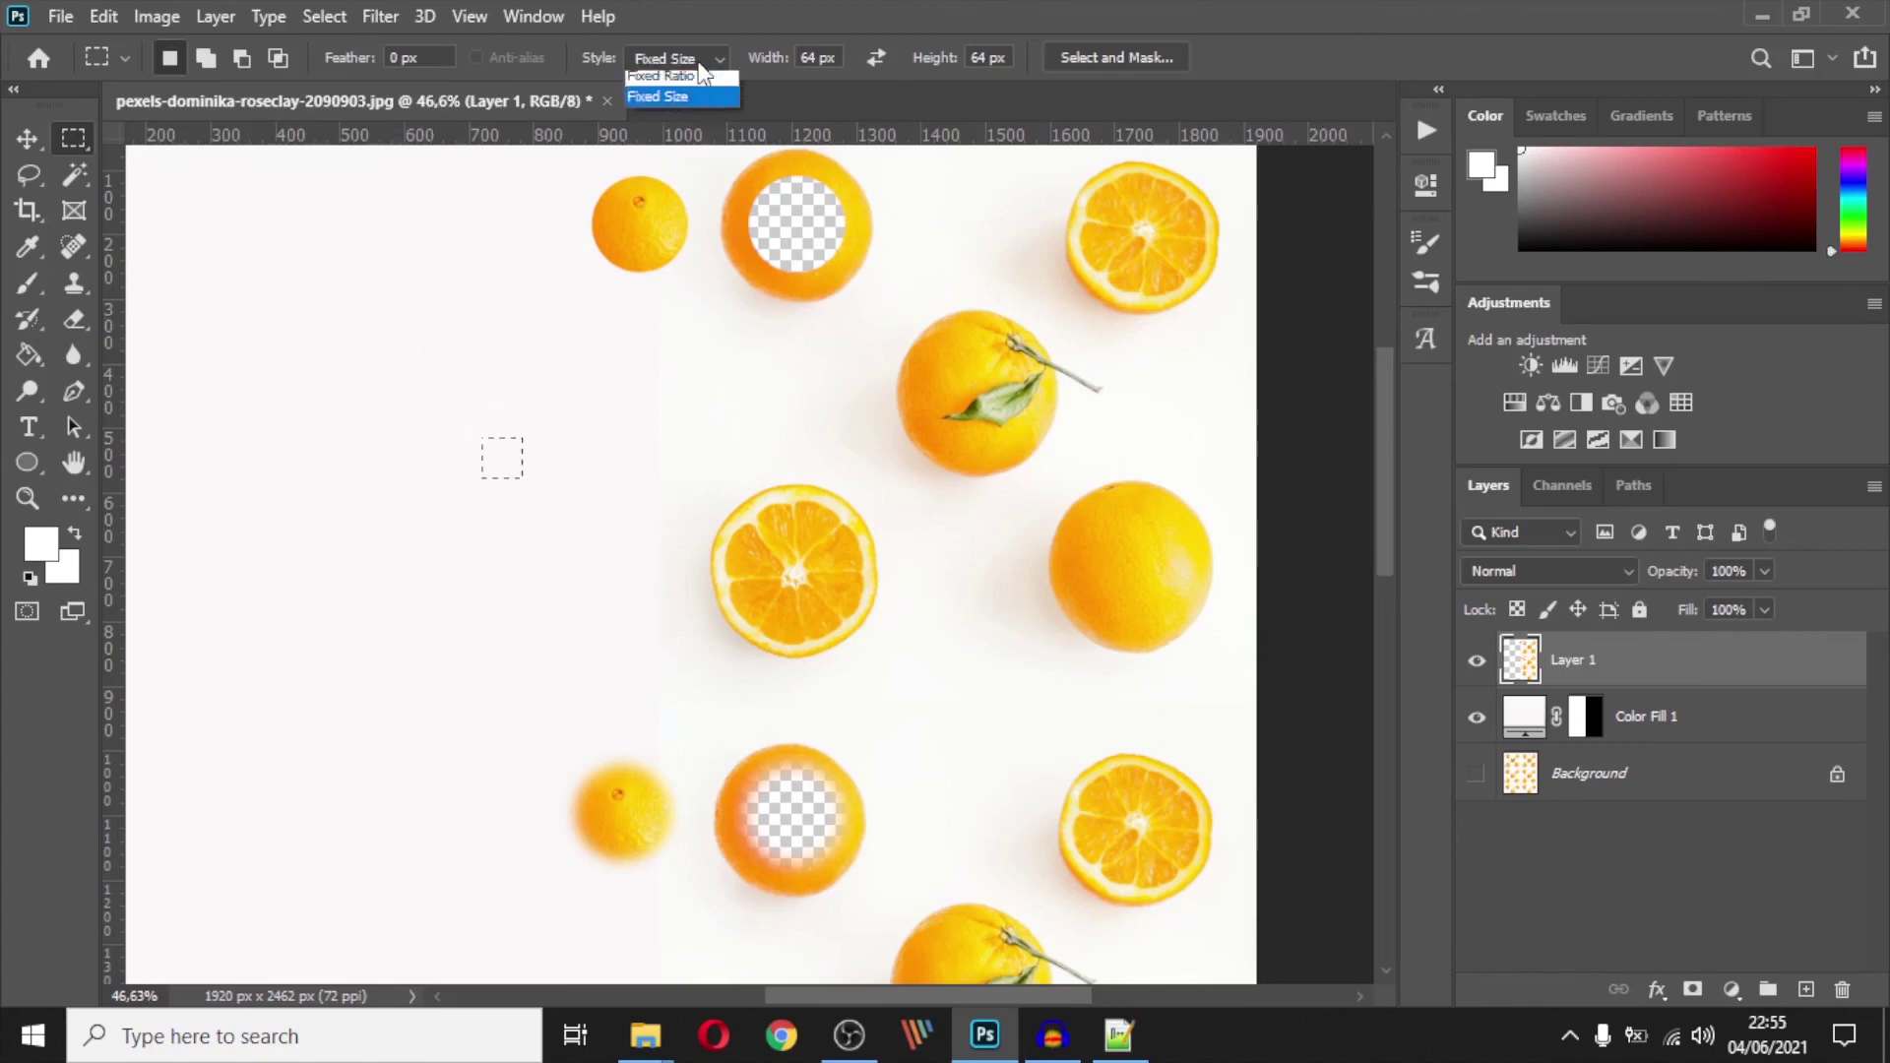
{"action": "left_click", "coordinate": [669, 79]}
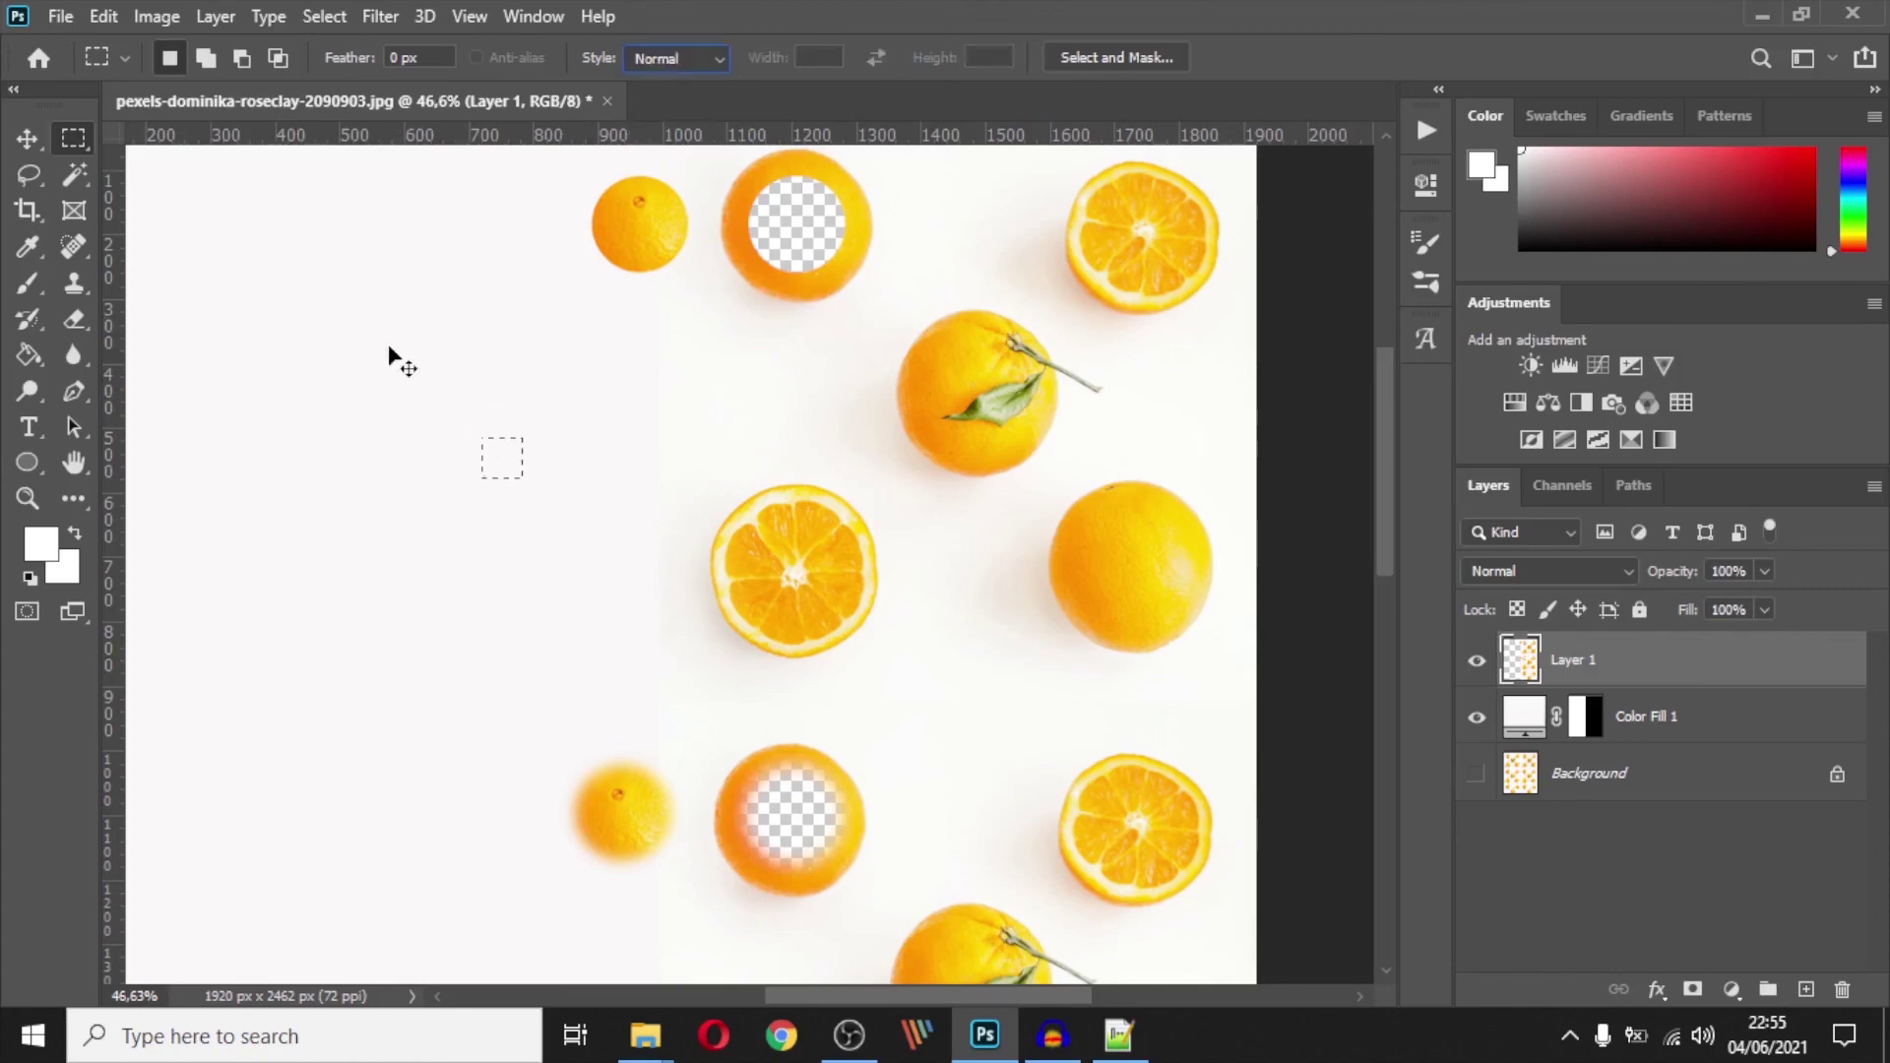
Draw a large square selection on the blank area and add an overlapping rectangle that extends around the upper whole orange slice beside it
{"action": "left_click_drag", "start_coordinate": [337, 290], "coordinate": [667, 573]}
{"action": "key", "text": "shift"}
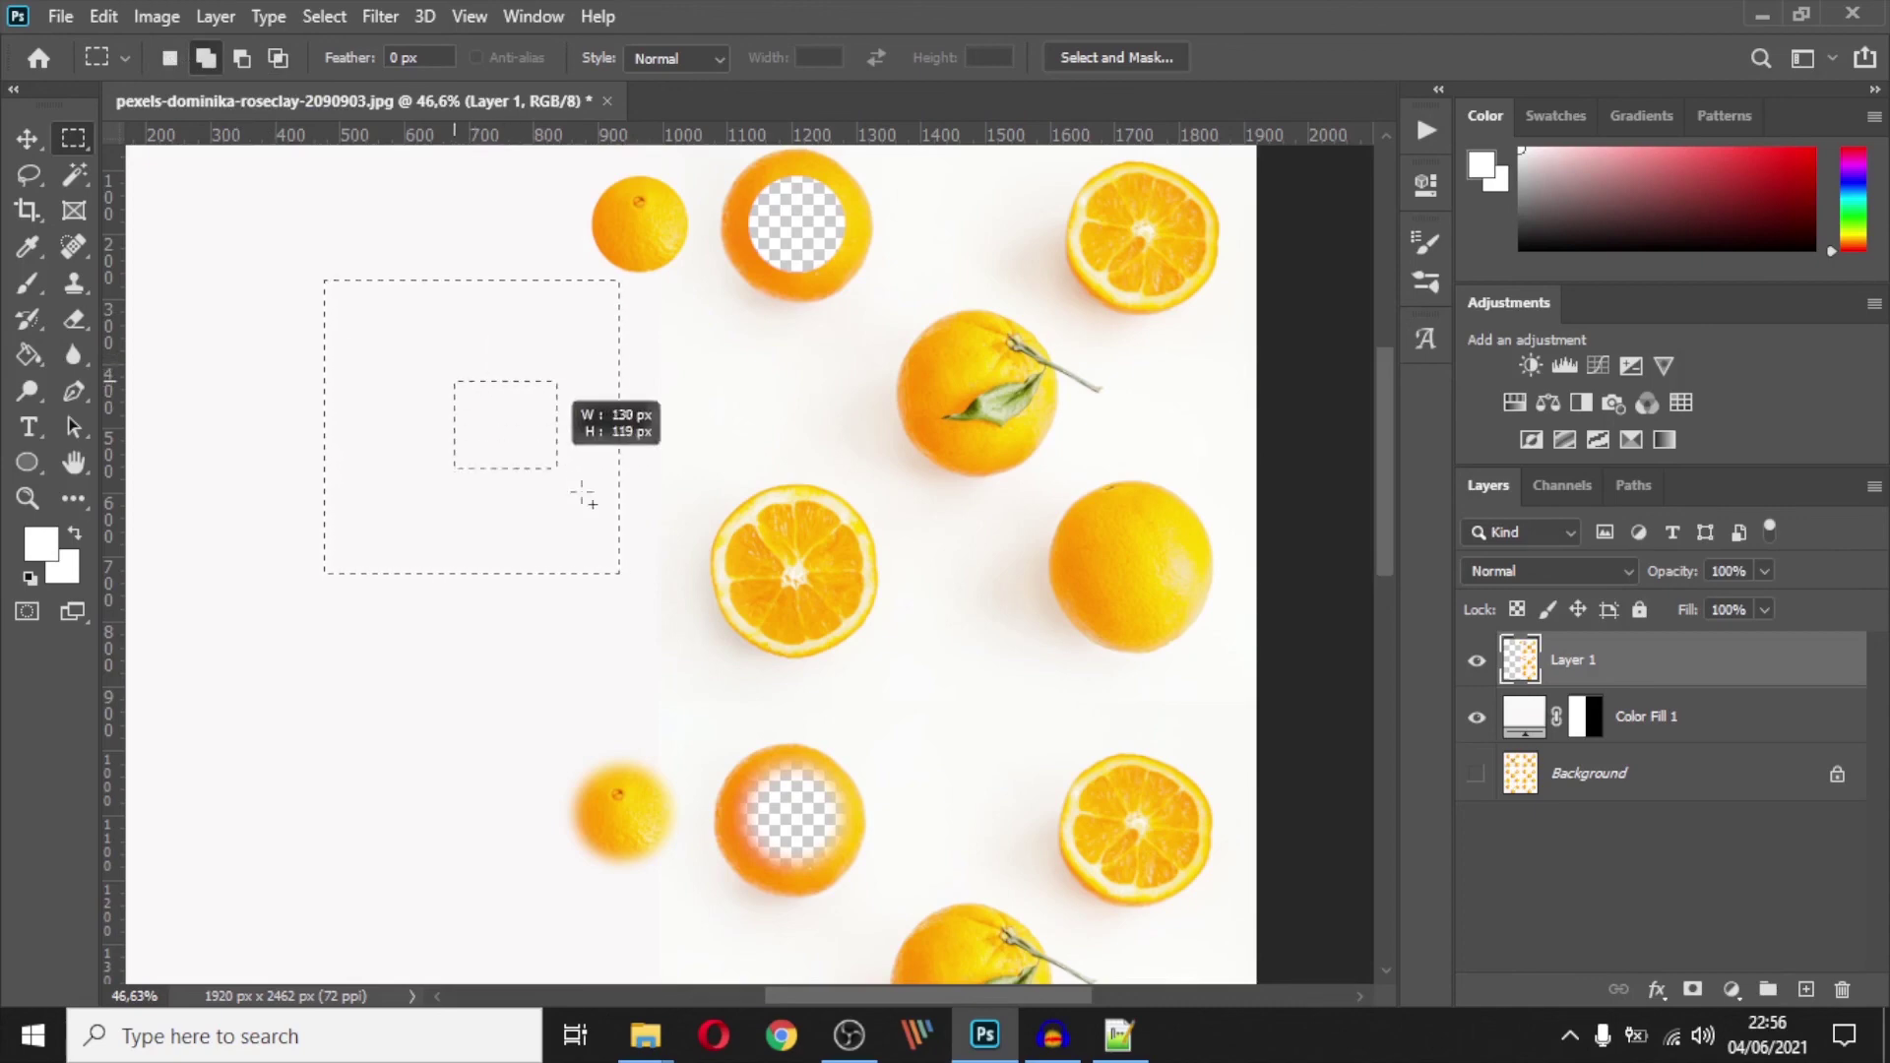
{"action": "left_click_drag", "start_coordinate": [582, 495], "coordinate": [892, 706]}
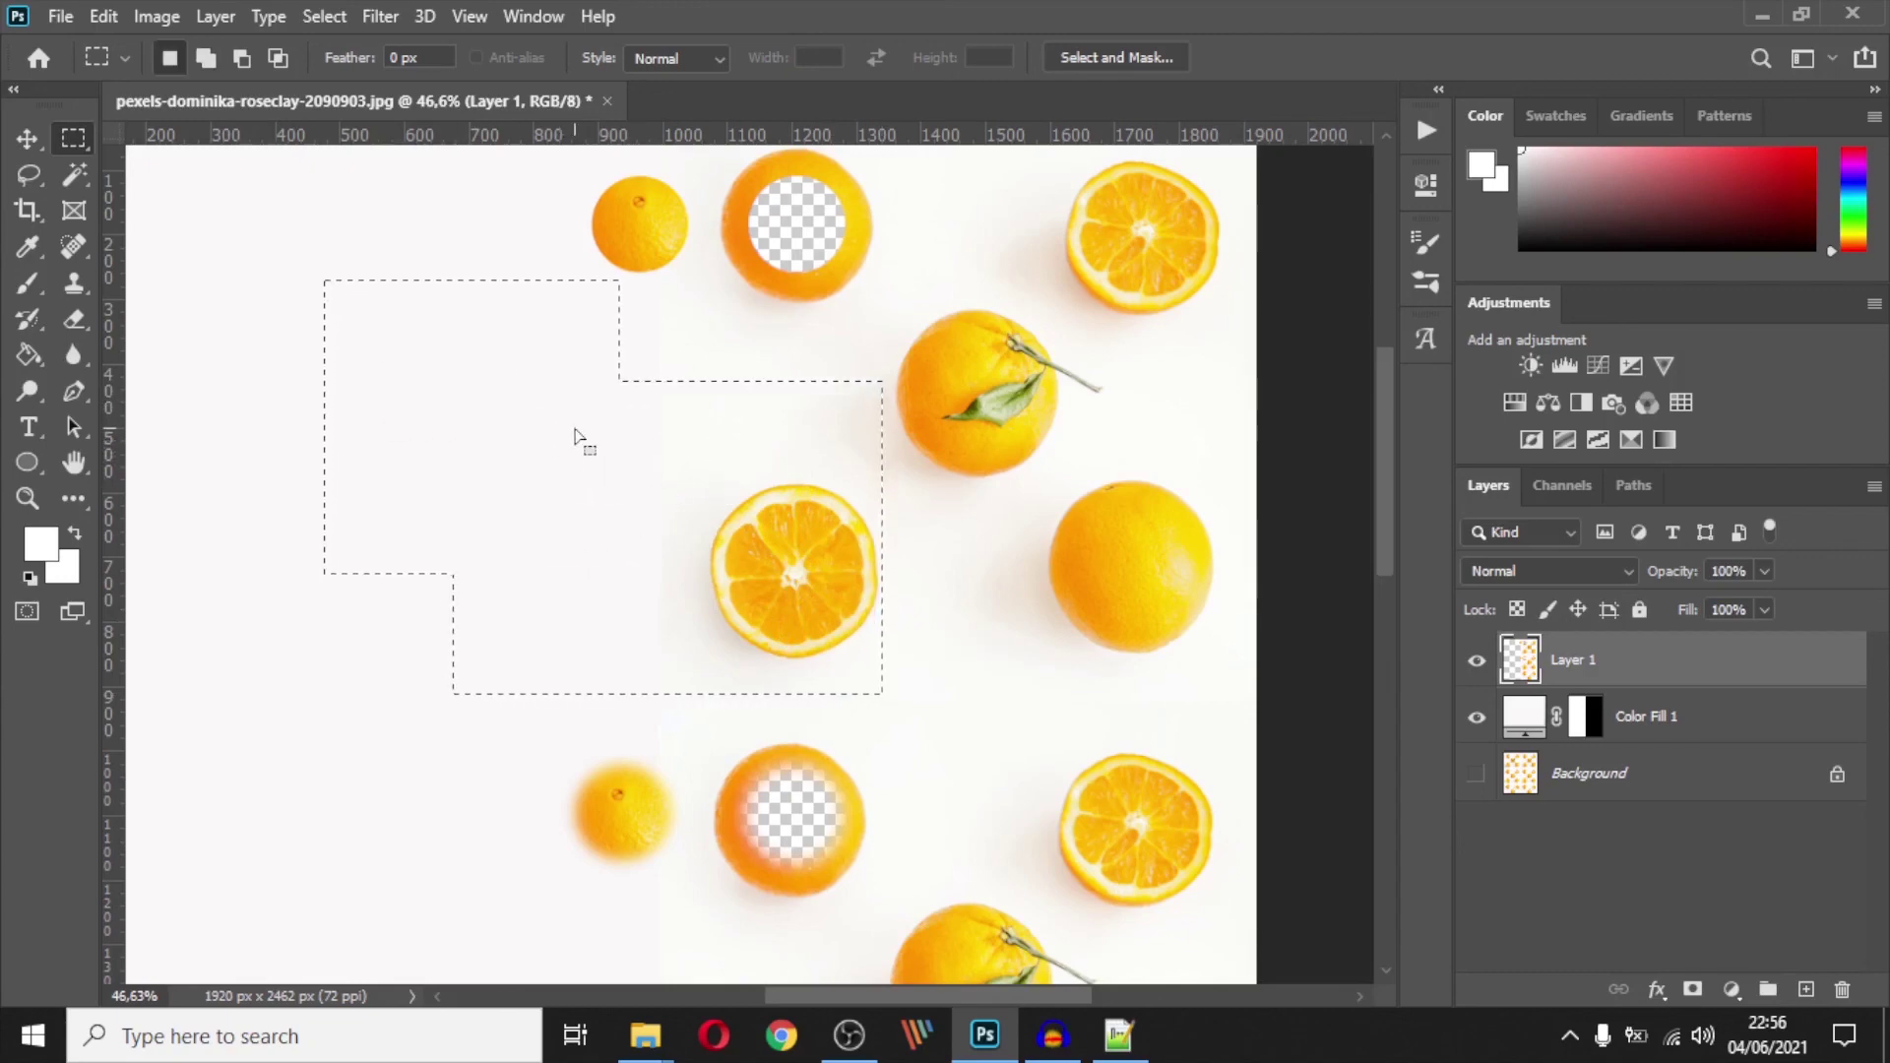
Subtract a rectangle from the lower-left part of the combined selection and deselect everything
{"action": "scroll", "coordinate": [578, 434], "scroll_direction": "down", "scroll_amount": 3}
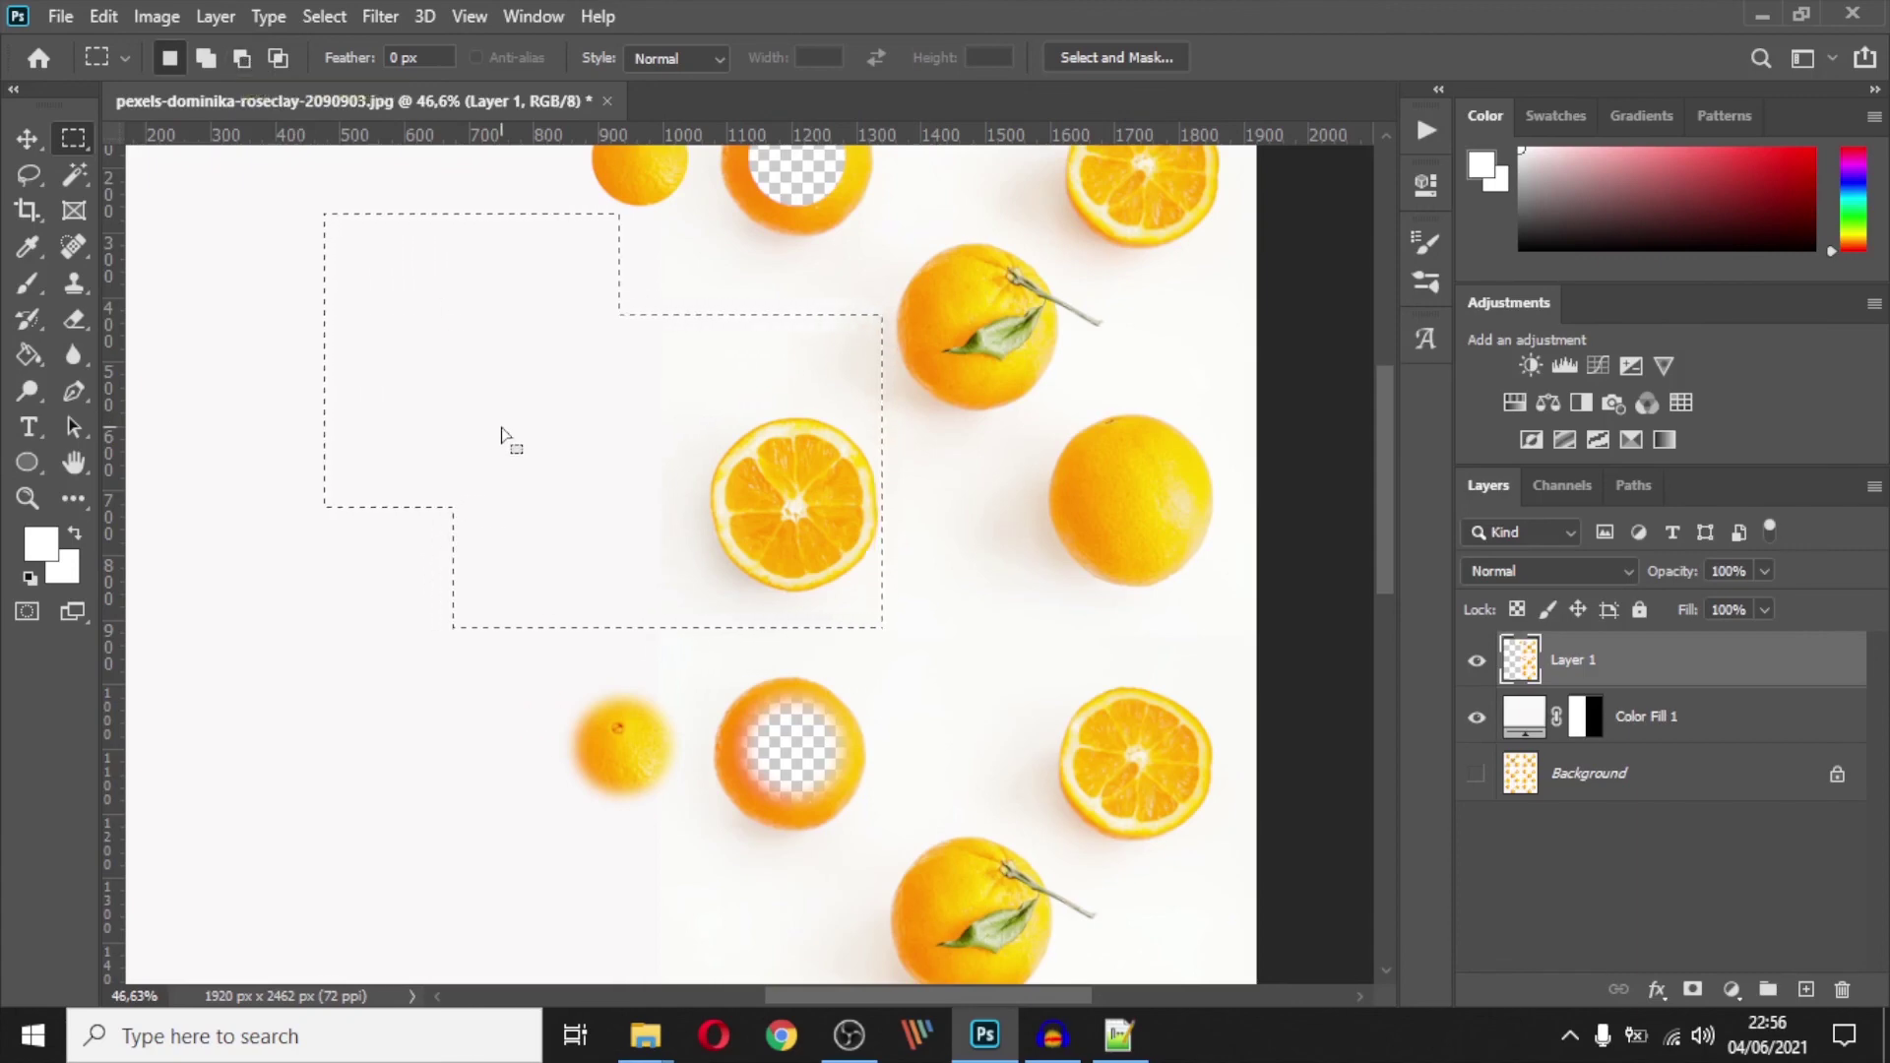
{"action": "key", "text": "alt"}
{"action": "left_click_drag", "start_coordinate": [529, 754], "coordinate": [248, 310]}
{"action": "scroll", "coordinate": [633, 485], "scroll_direction": "up", "scroll_amount": 3}
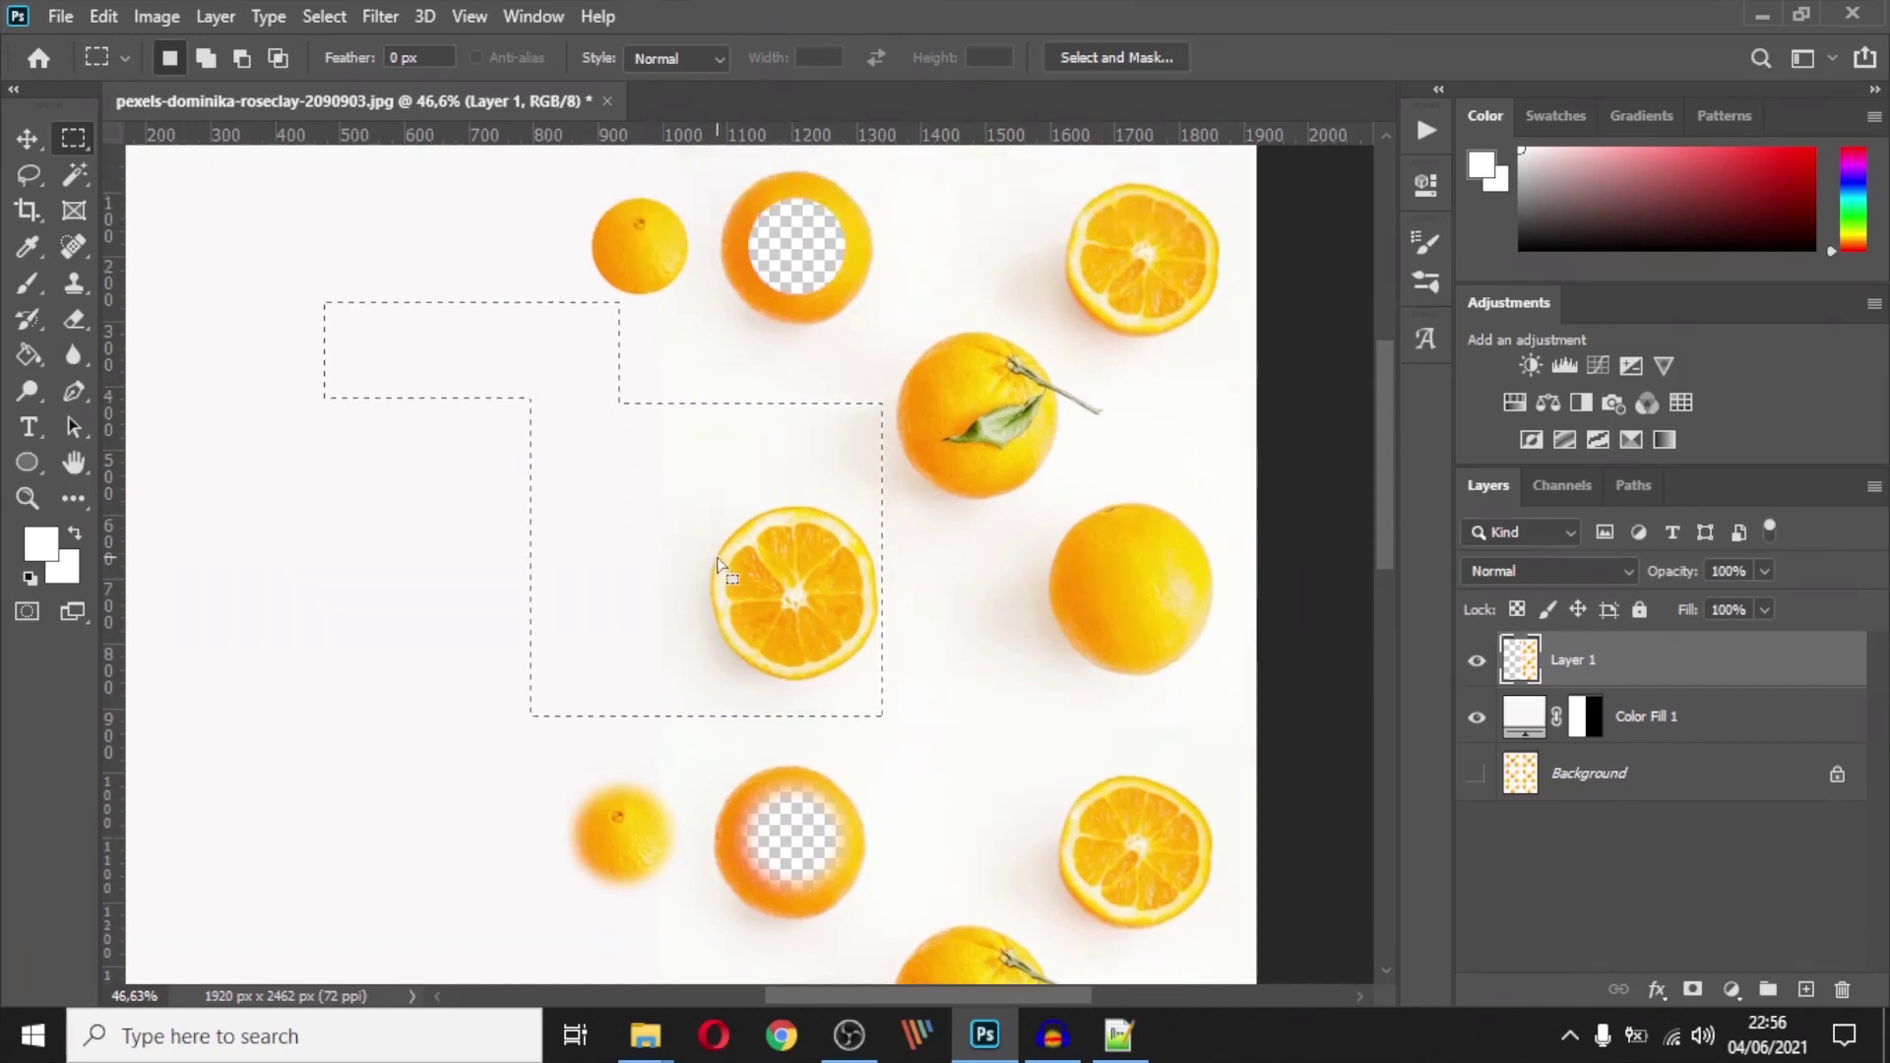
{"action": "scroll", "coordinate": [689, 531], "scroll_direction": "right", "scroll_amount": 2}
{"action": "scroll", "coordinate": [717, 559], "scroll_direction": "down", "scroll_amount": 2}
{"action": "scroll", "coordinate": [676, 541], "scroll_direction": "right", "scroll_amount": 2}
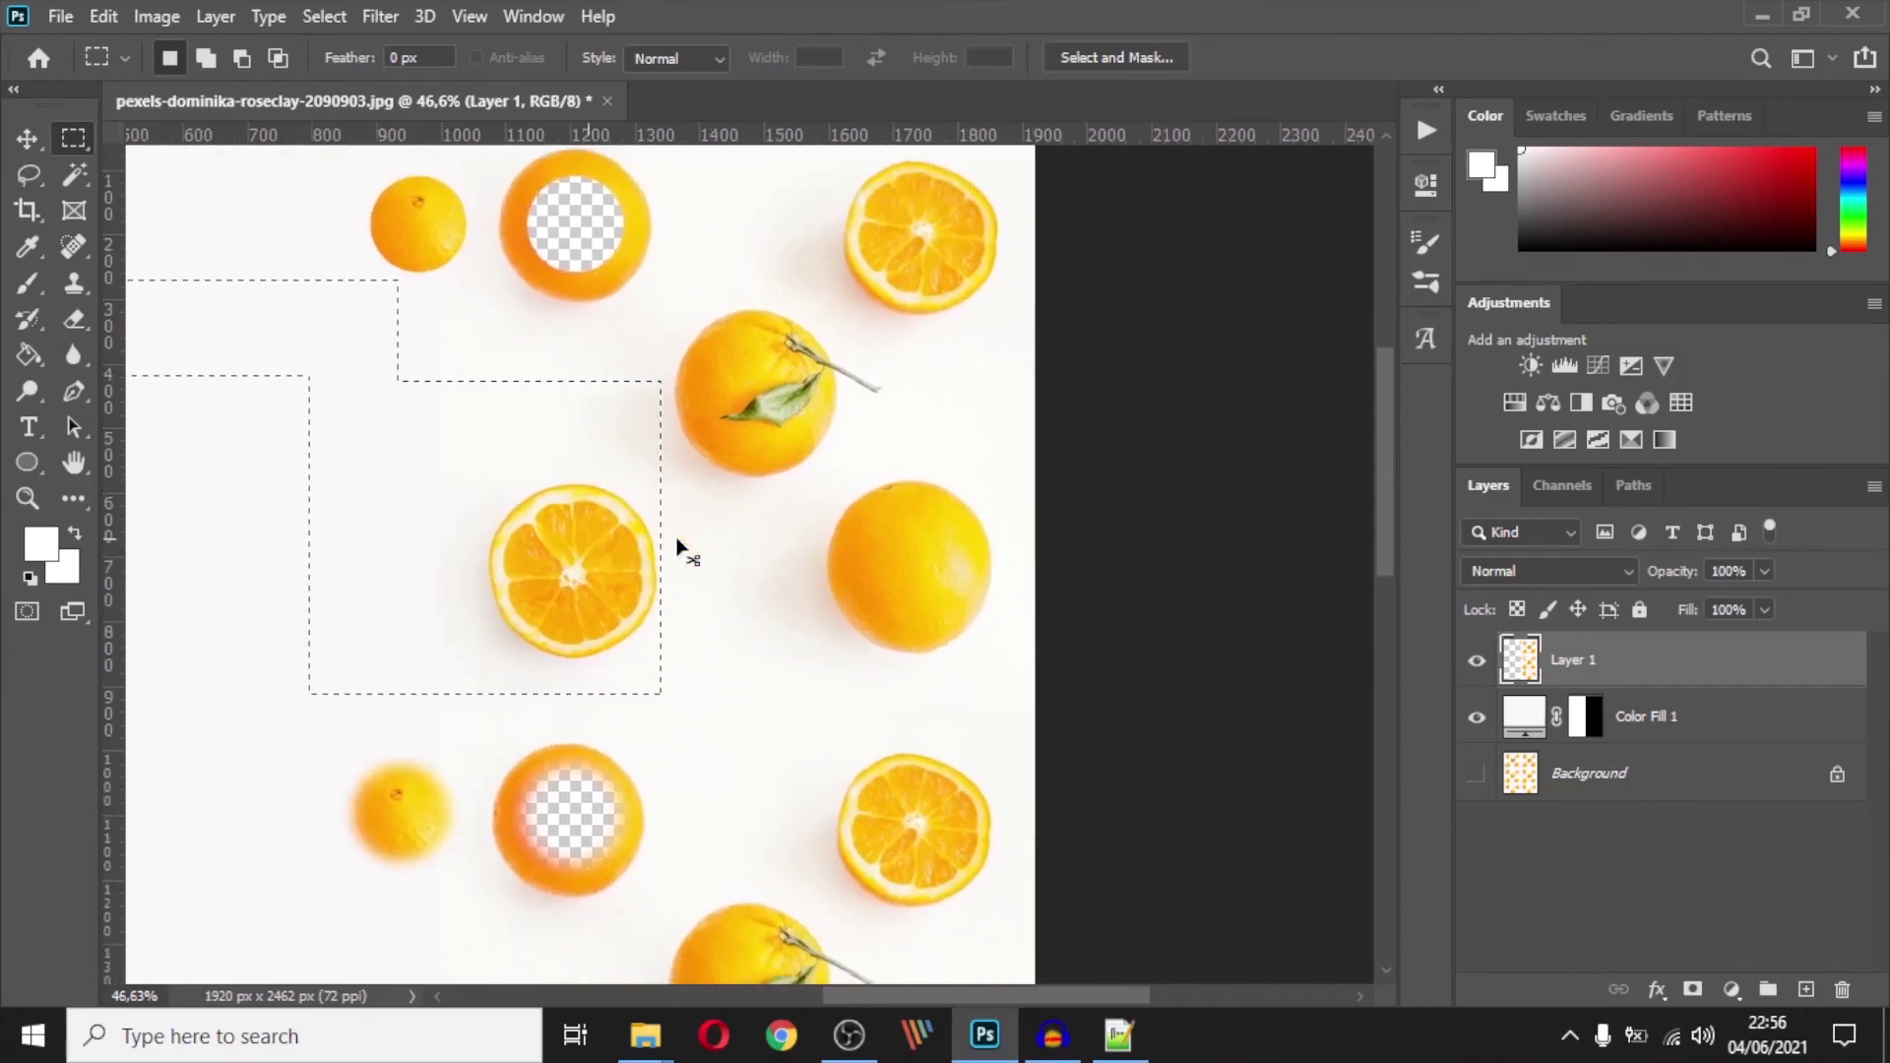
{"action": "scroll", "coordinate": [675, 540], "scroll_direction": "up", "scroll_amount": 1}
{"action": "key", "text": "ctrl+d"}
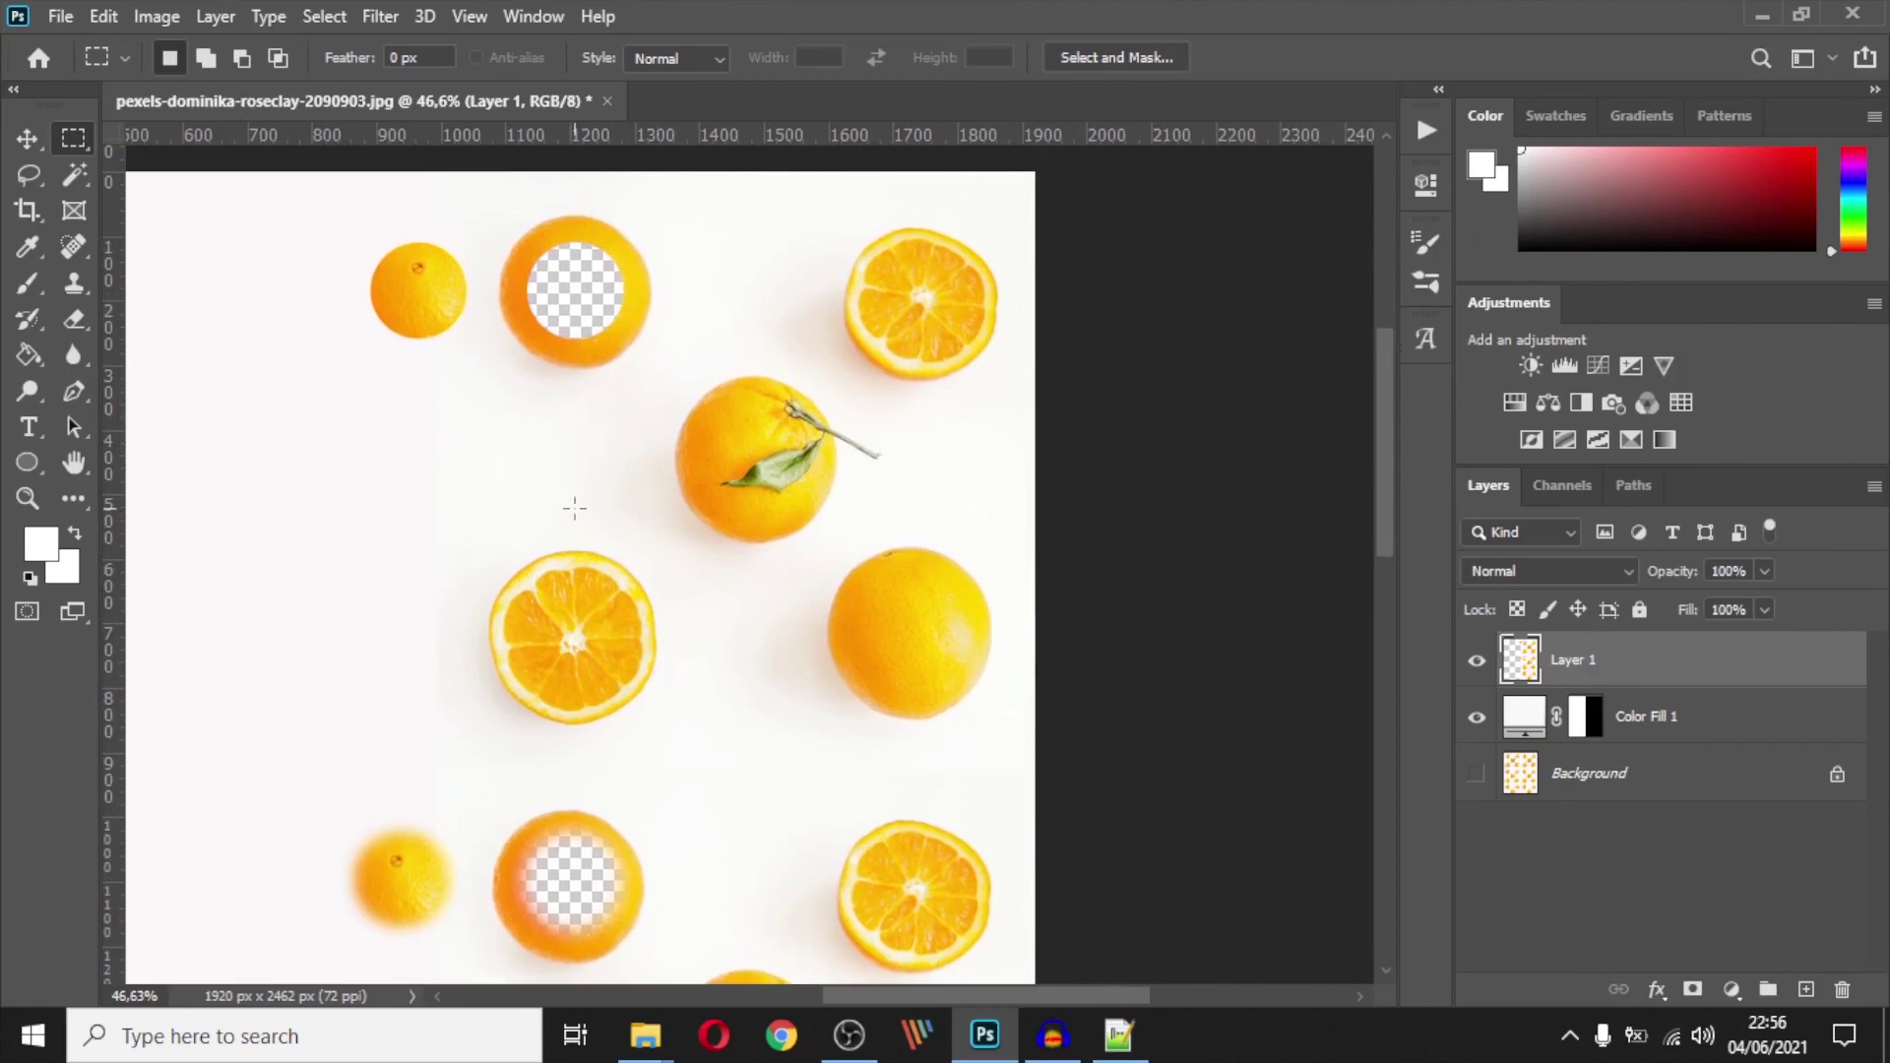
{"action": "scroll", "coordinate": [581, 511], "scroll_direction": "left", "scroll_amount": 1}
{"action": "scroll", "coordinate": [614, 510], "scroll_direction": "left", "scroll_amount": 3}
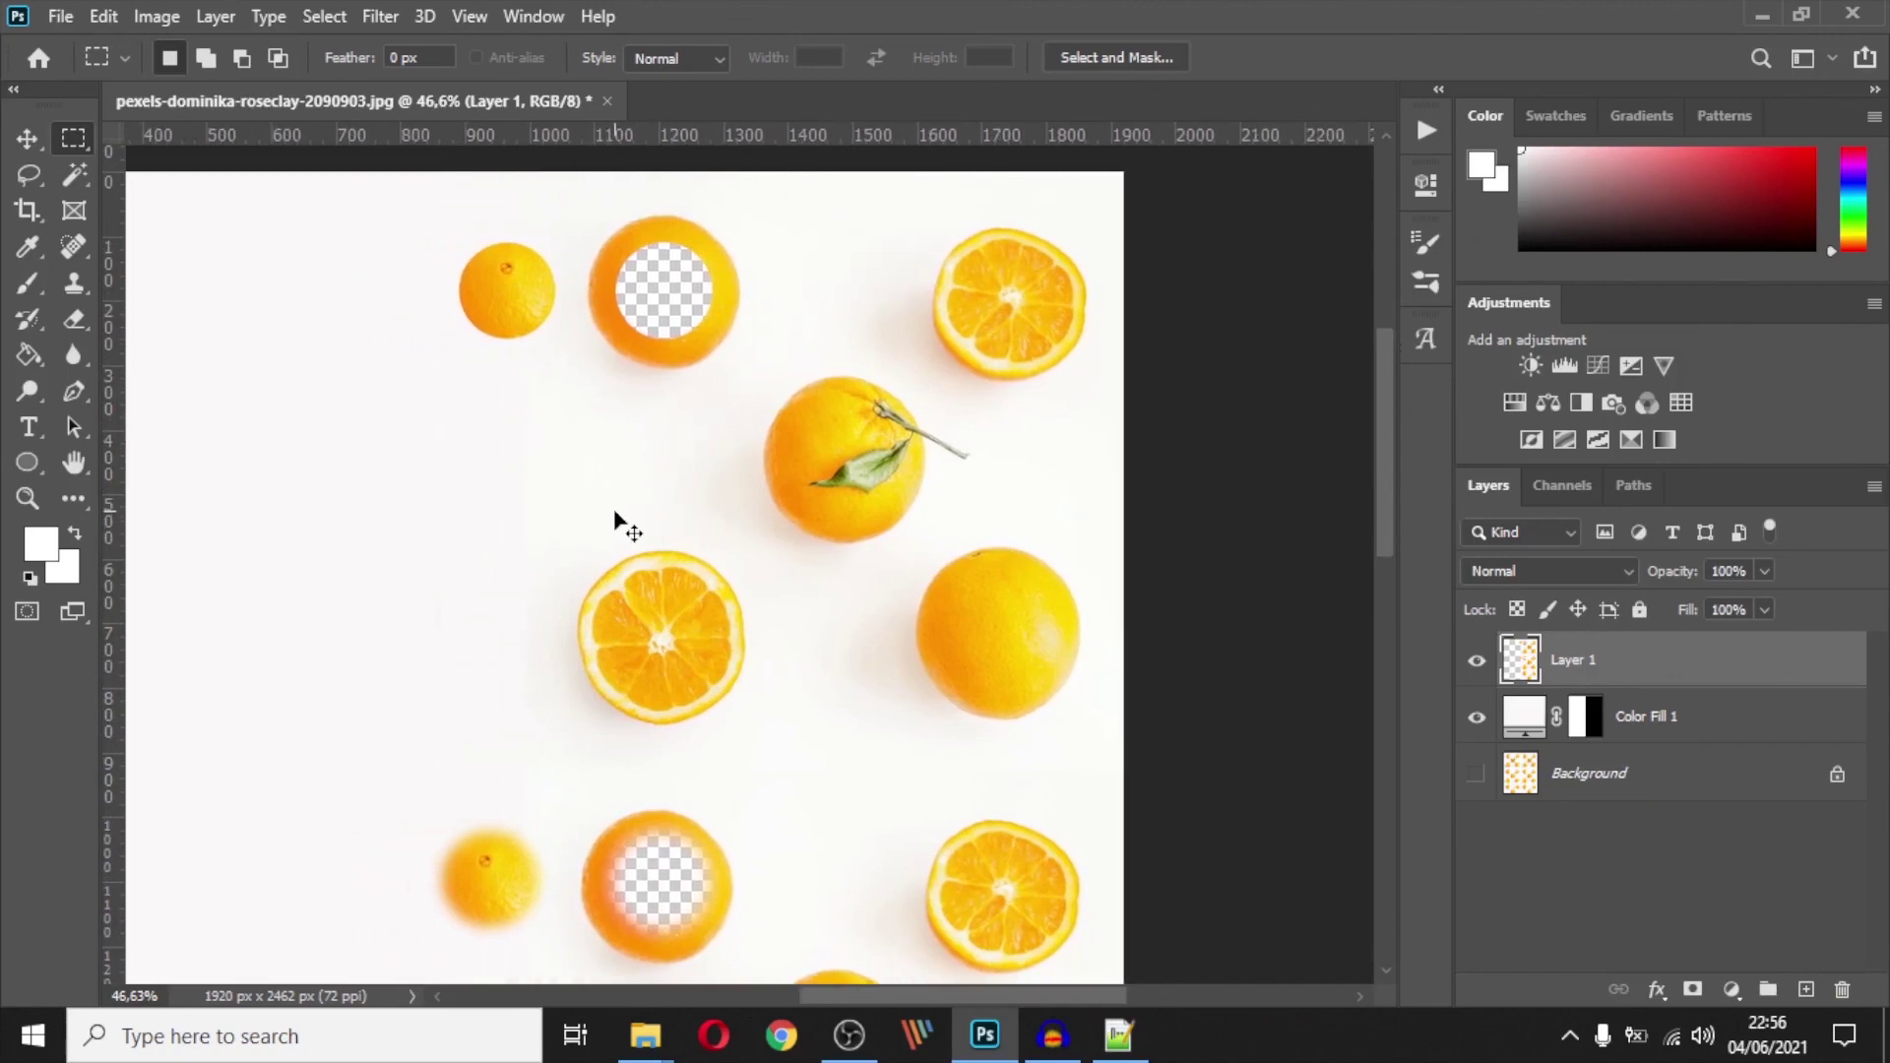
{"action": "scroll", "coordinate": [615, 512], "scroll_direction": "down", "scroll_amount": 3}
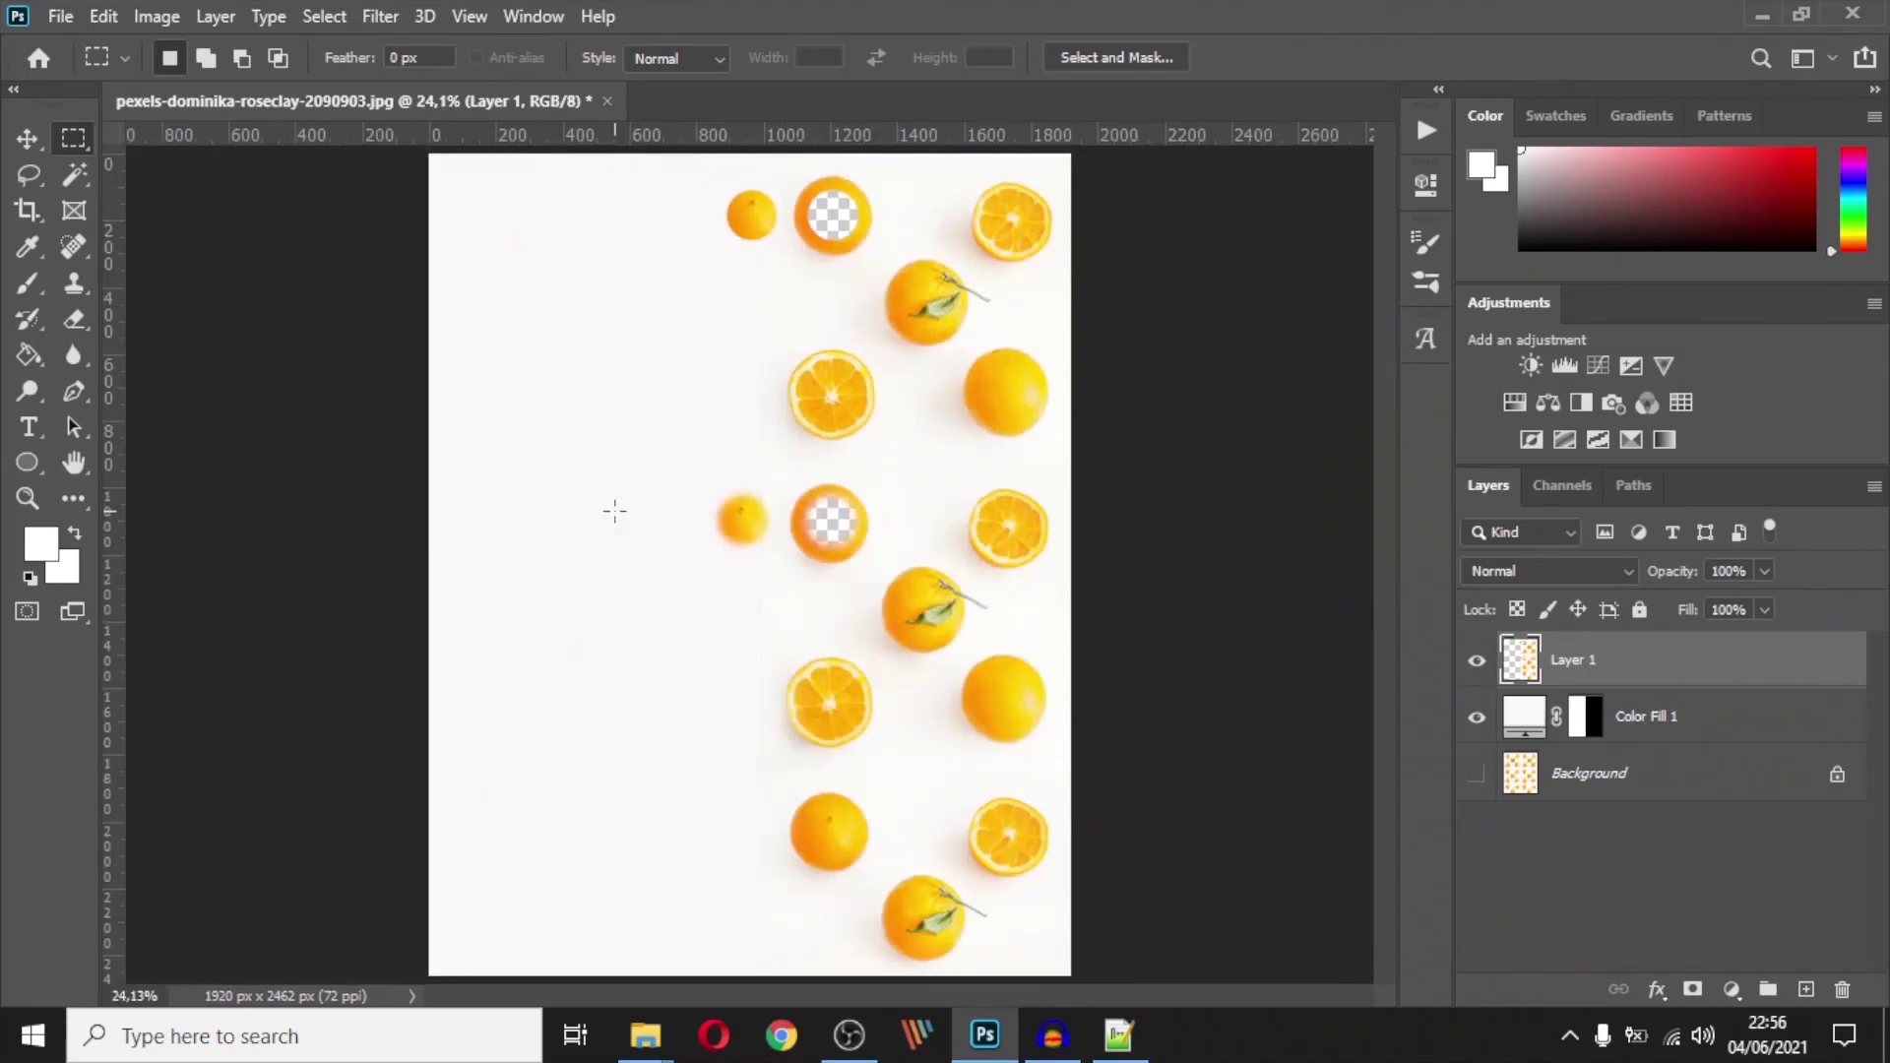